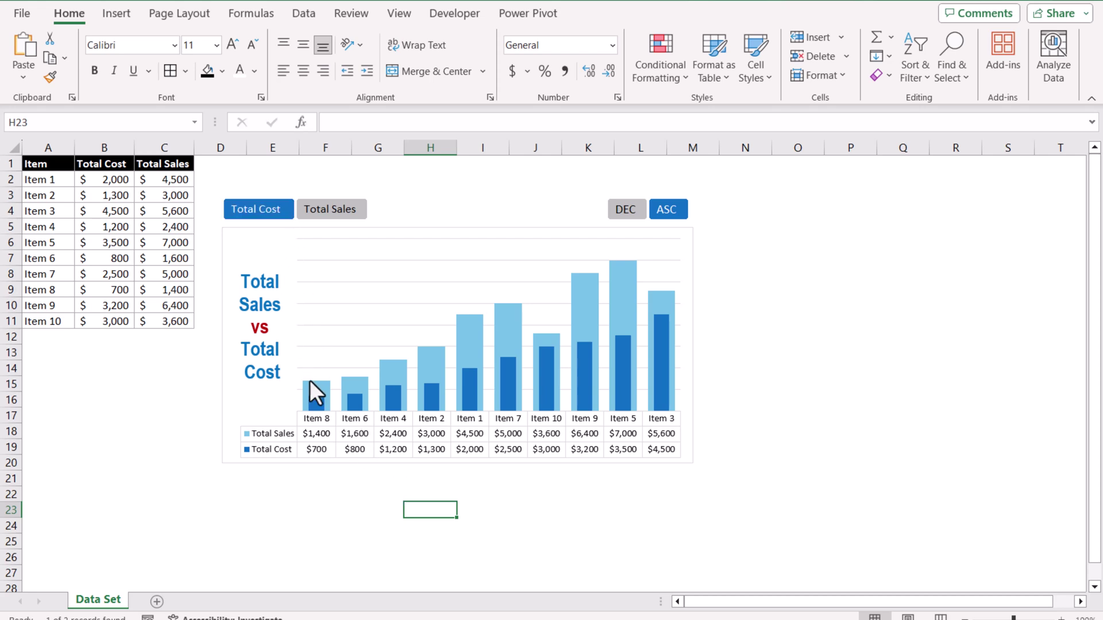
Demo the chart sorting with the DEC, Total Sales and ASC slicers, then go to the Data Set sheet.
mouse_move(499, 367)
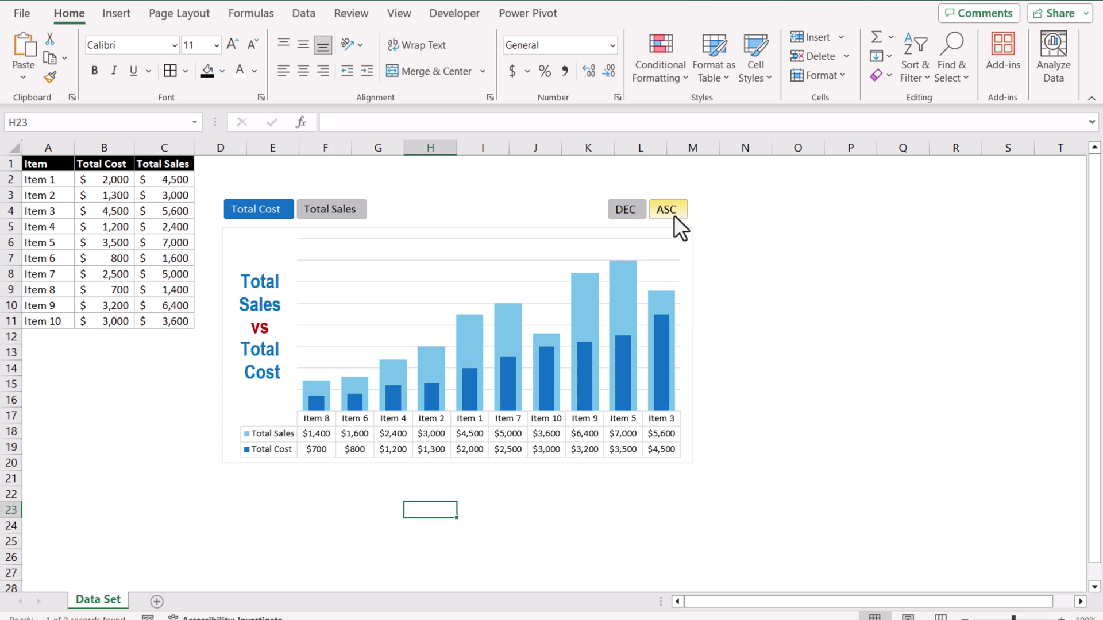
click(632, 212)
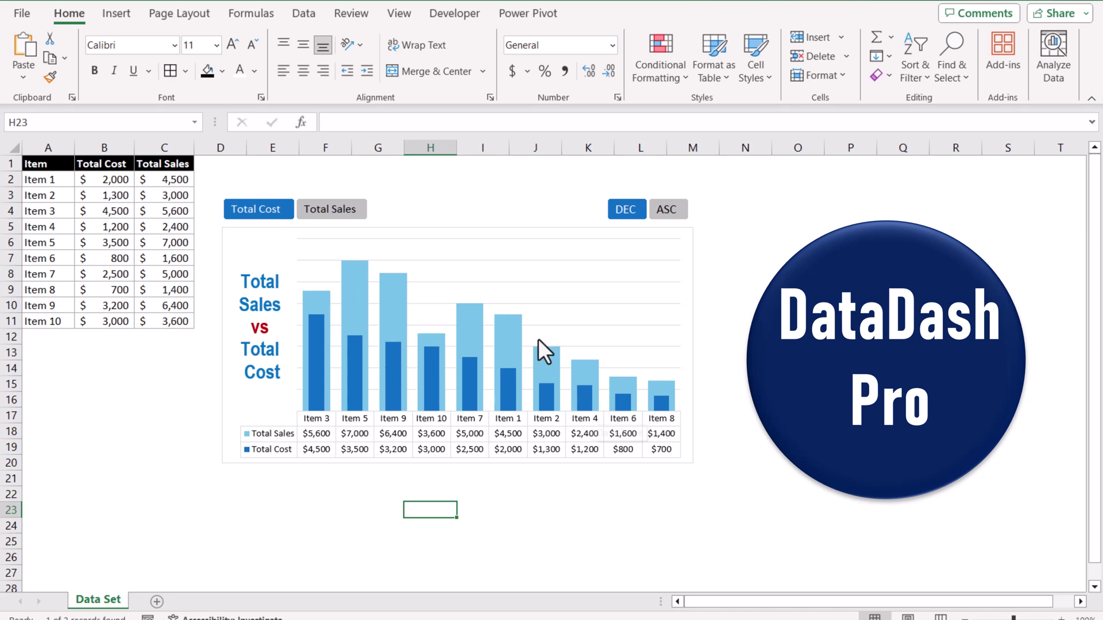
click(357, 209)
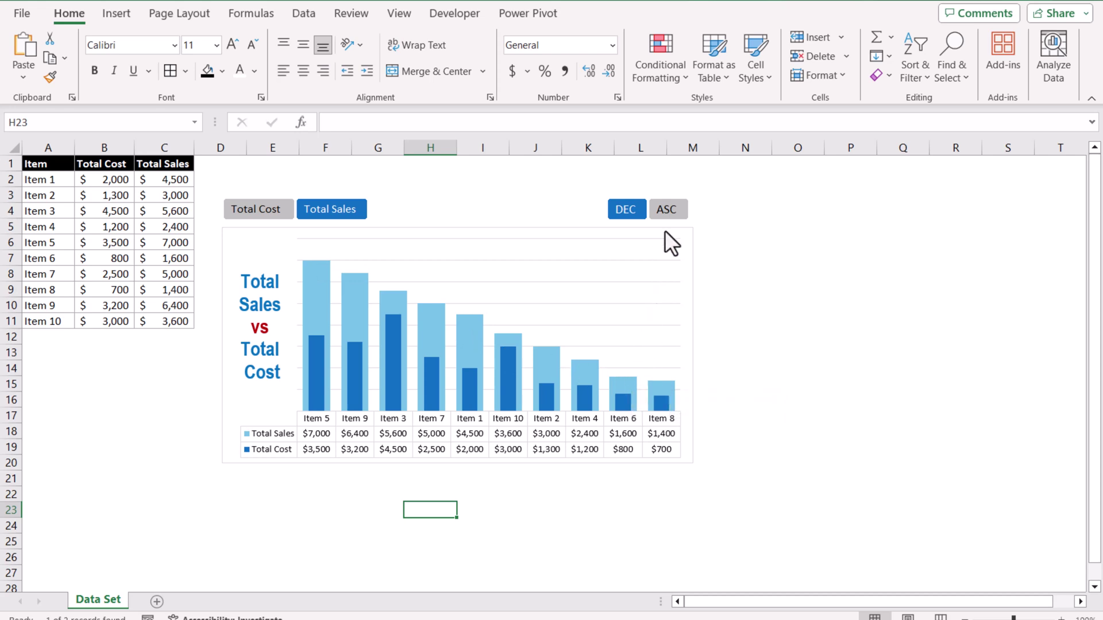
click(669, 215)
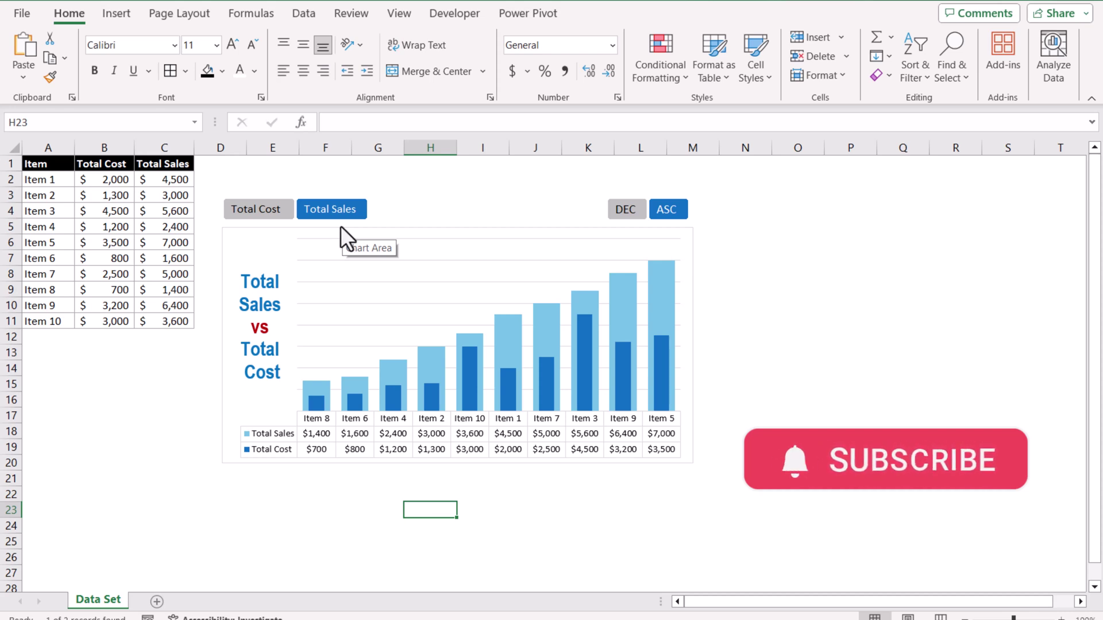
click(251, 279)
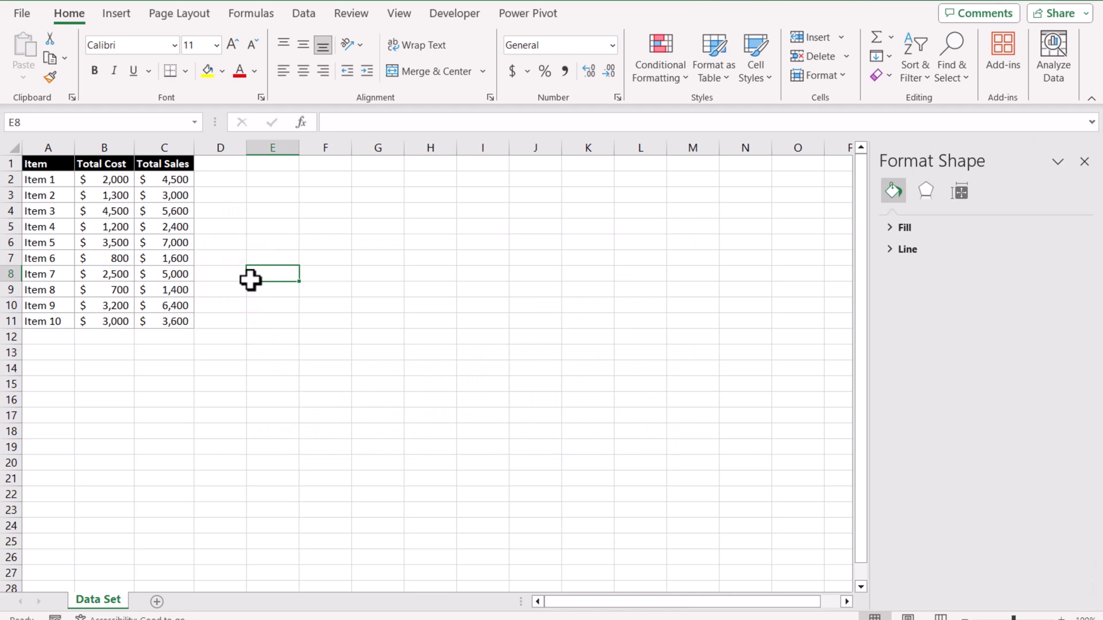
Add a new worksheet and rename it Helper.
click(158, 602)
right_click(152, 600)
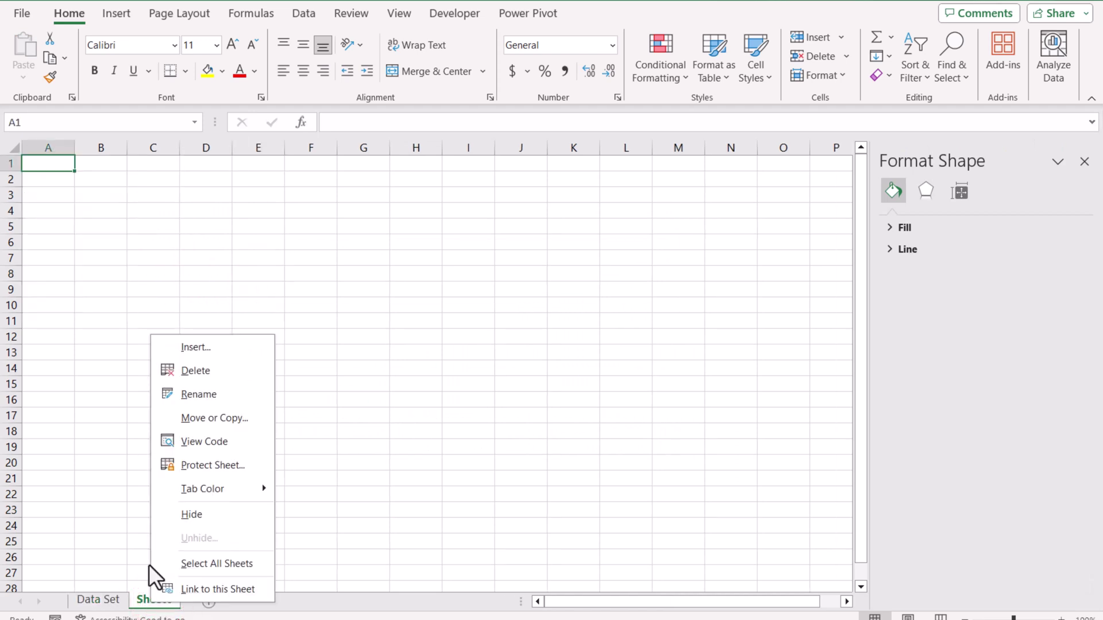
click(193, 396)
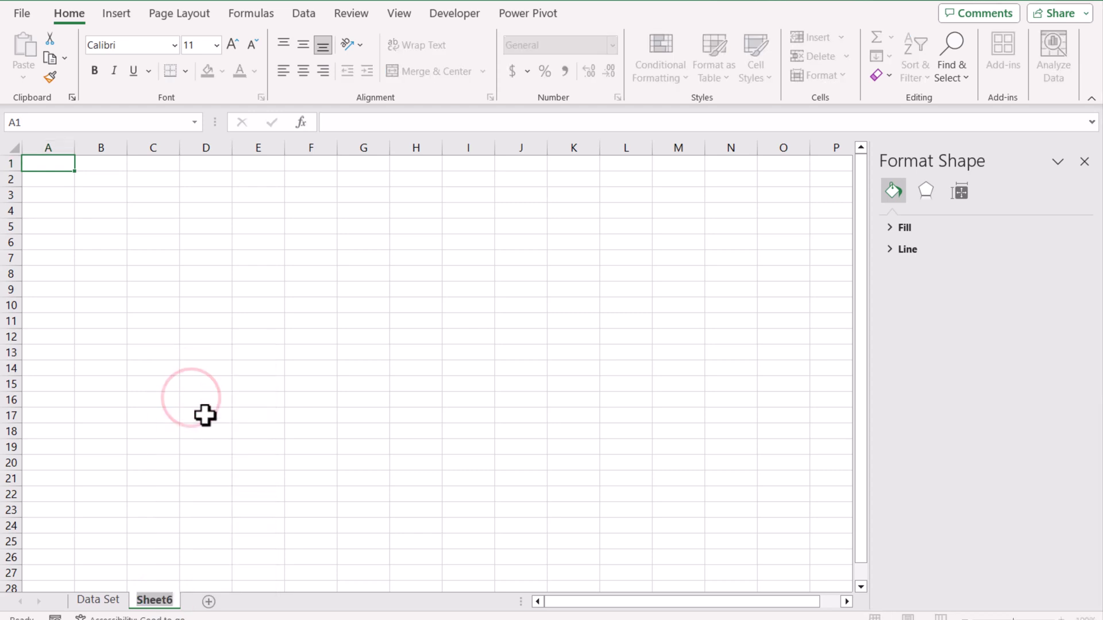
text(H)
text(elper)
key(Return)
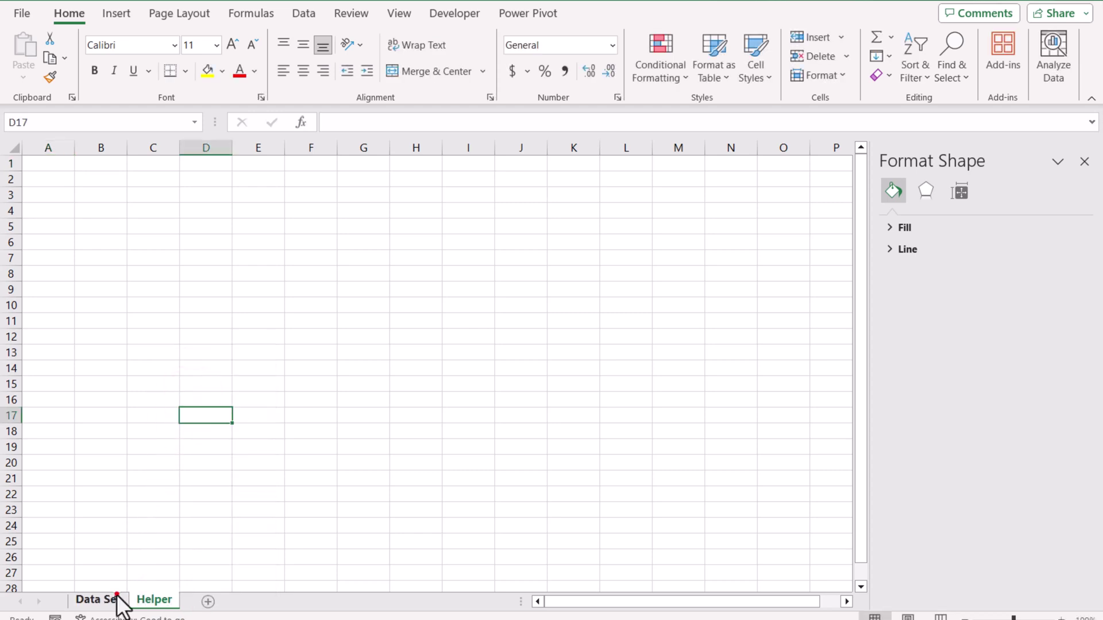
Copy the Data Set headers A1:C1 into Helper A1 and begin a =SORT( formula.
click(112, 599)
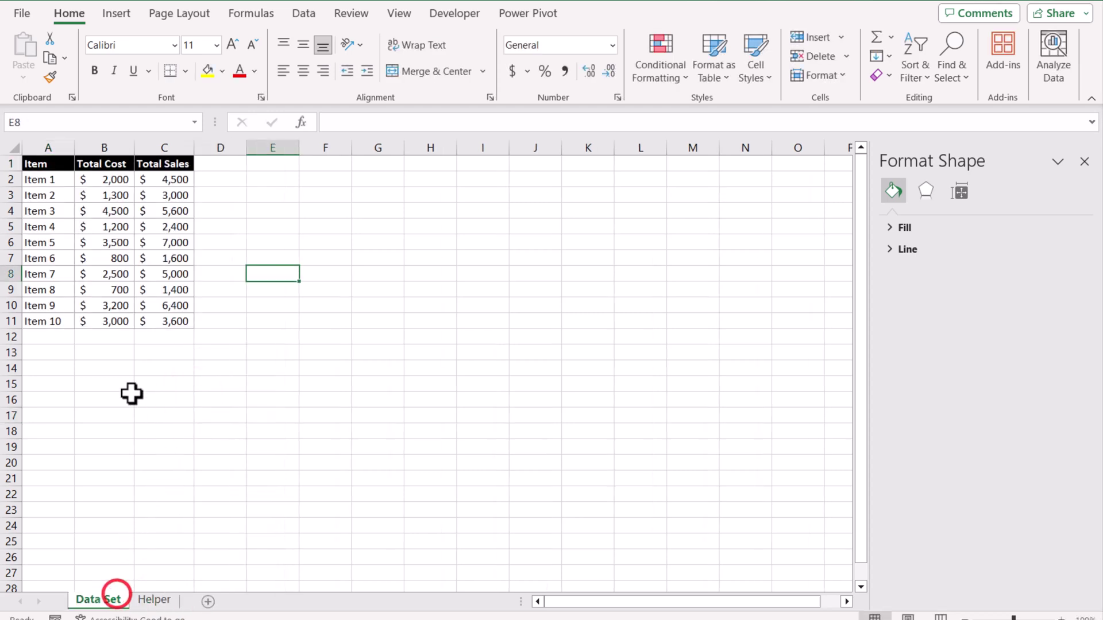
drag(42, 164, 144, 164)
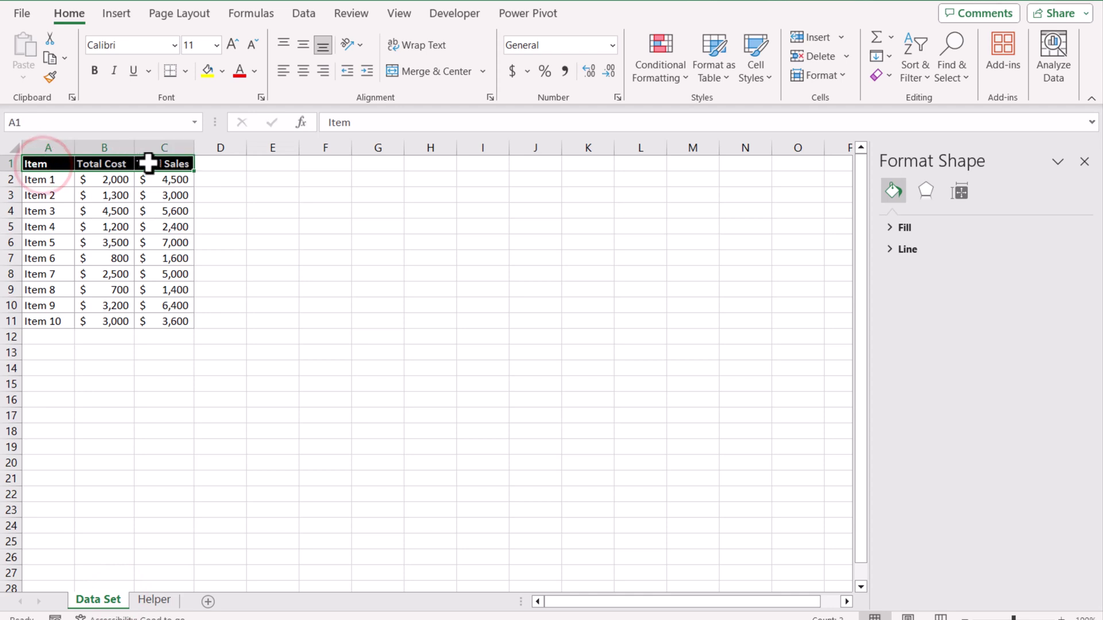
key(ctrl+c)
click(154, 599)
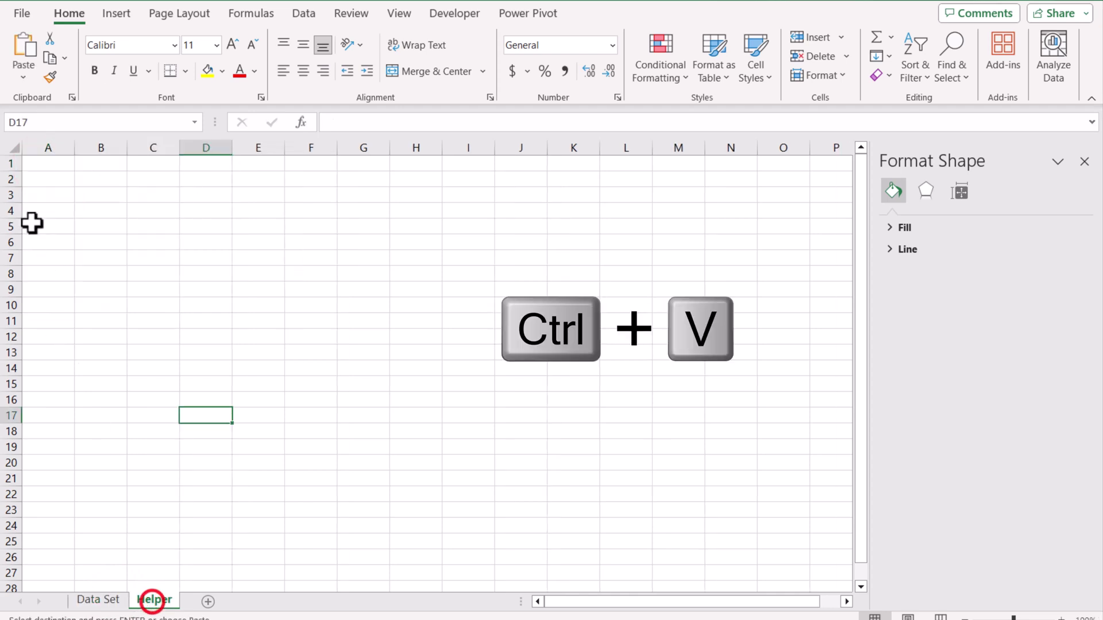
click(44, 165)
key(ctrl+v)
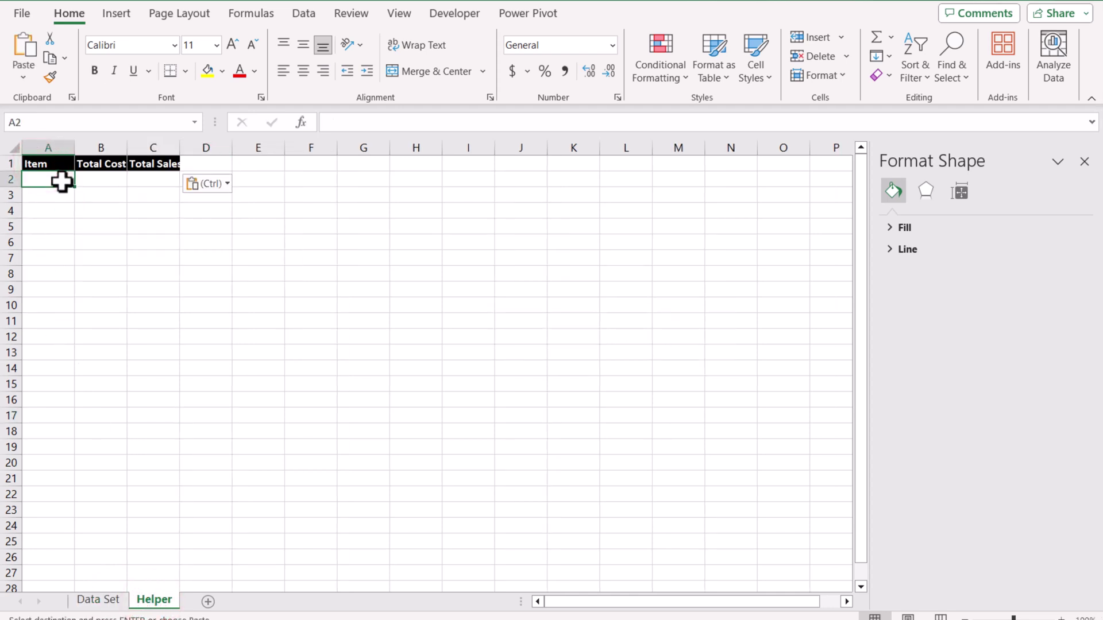
text(=sort()
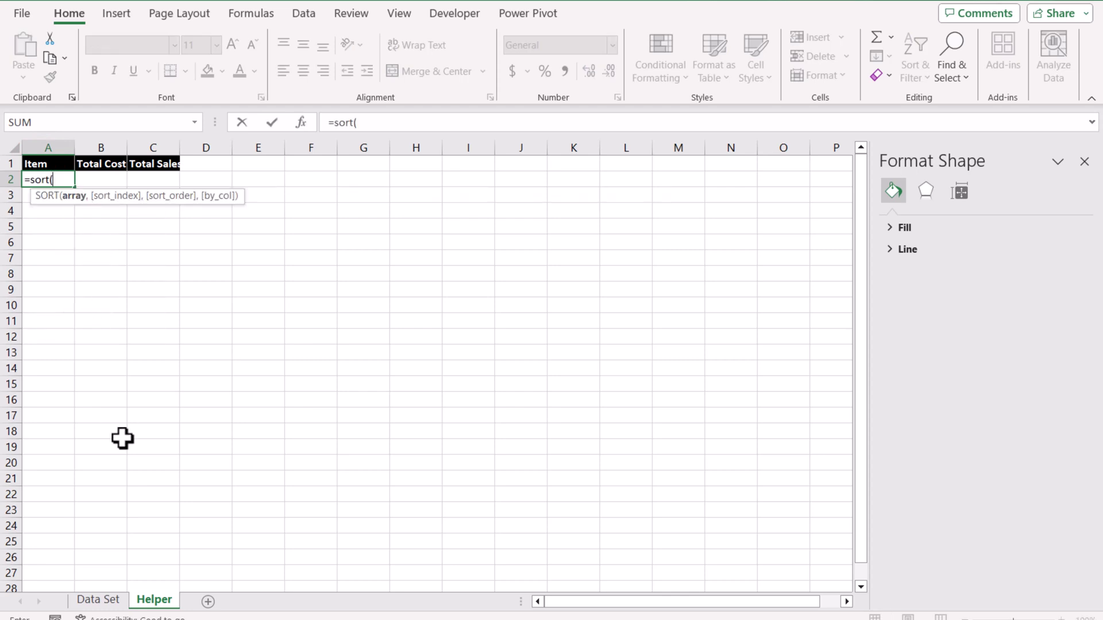
Complete =SORT('Data Set'!A2:C11,2,1) to spill the data sorted by Total Cost ascending.
click(99, 599)
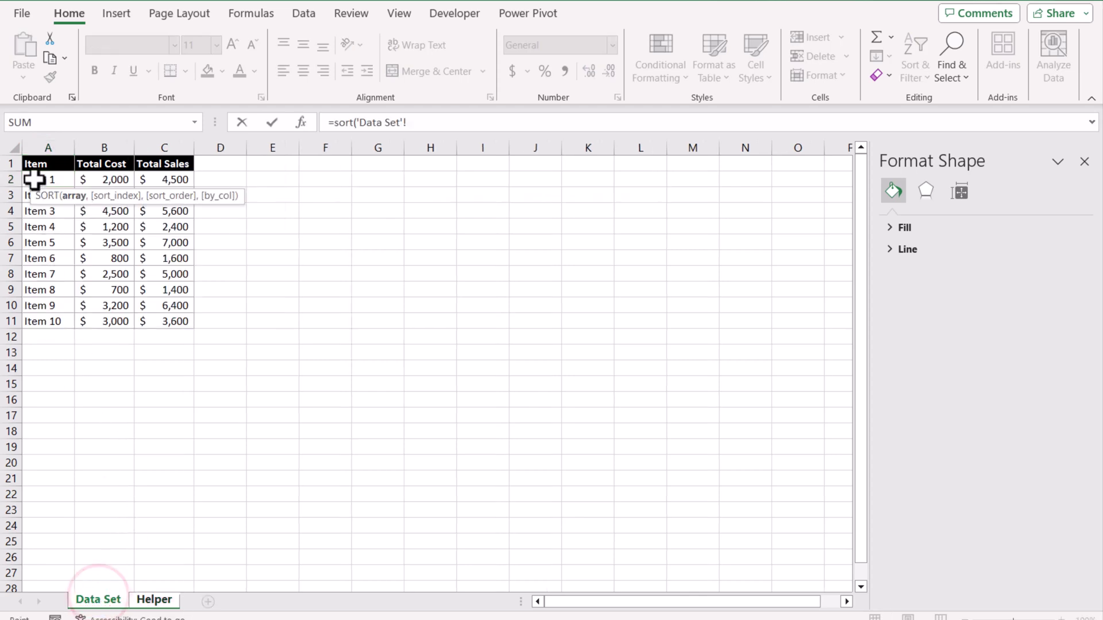
drag(35, 179, 165, 317)
text(,2)
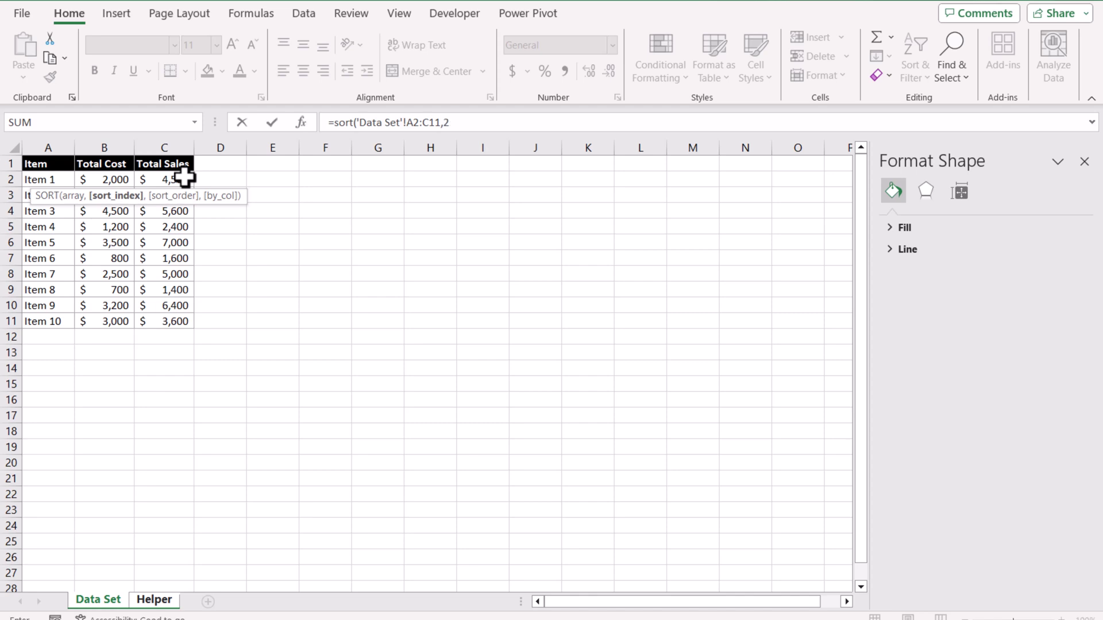
text(,)
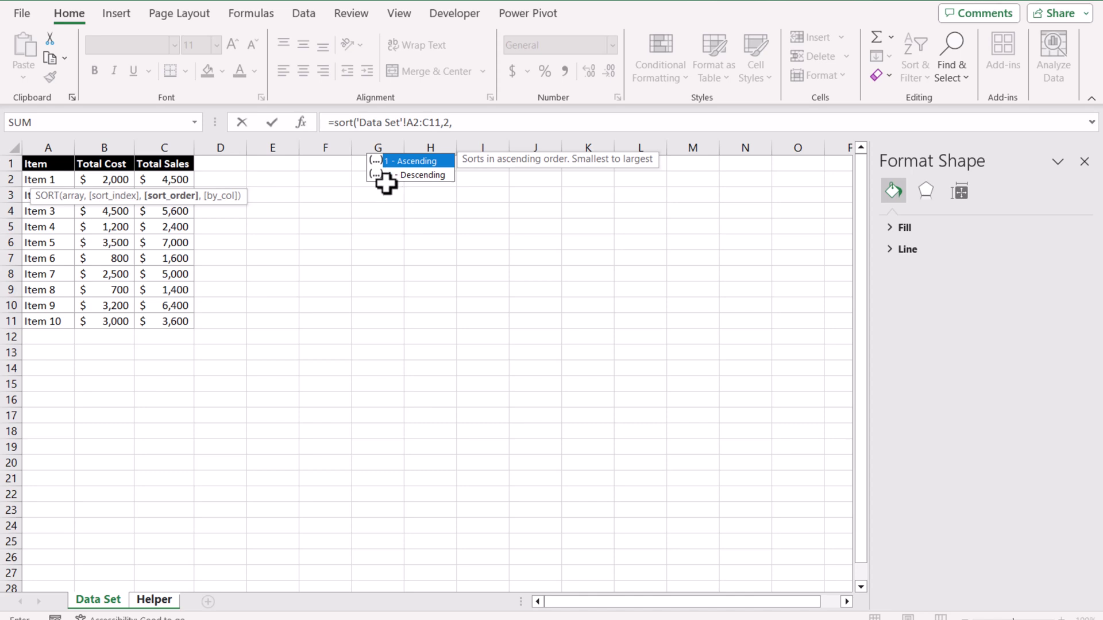
text(1)
text())
key(Return)
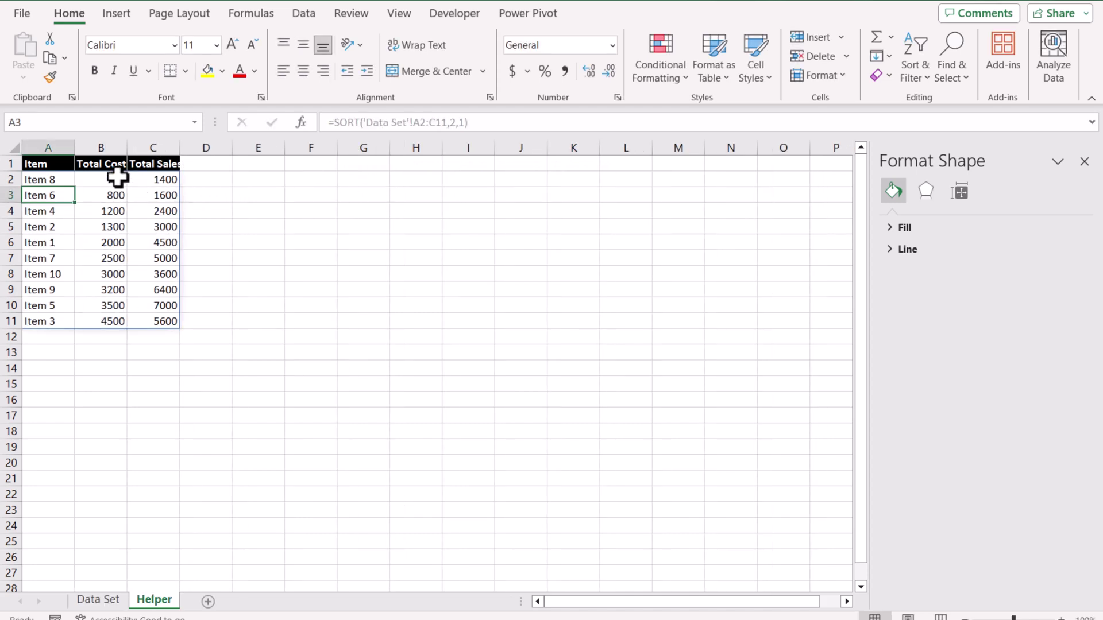
Format B2:C11 as Accounting with no decimal places.
drag(117, 177, 163, 321)
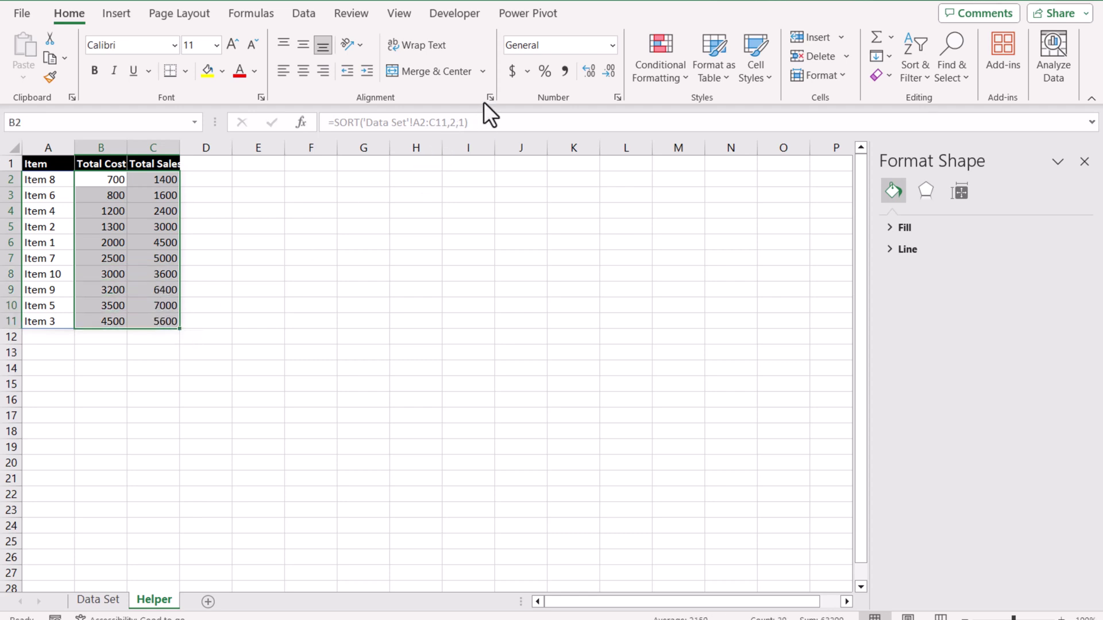
click(512, 71)
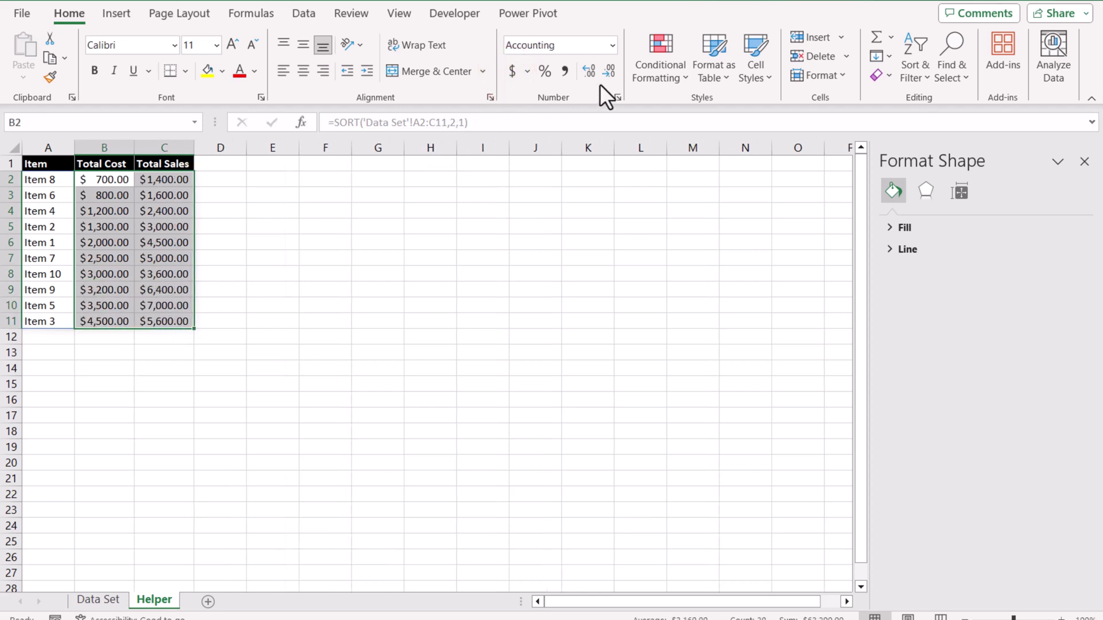
click(605, 71)
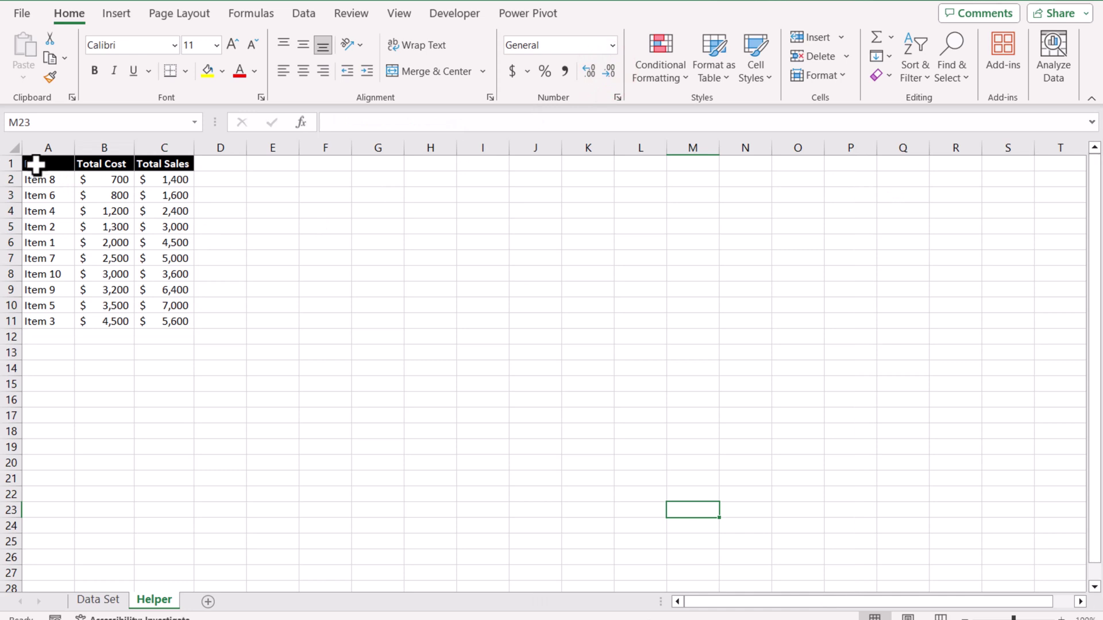
Insert a recommended Clustered Column chart of the Helper table and delete its title.
drag(36, 163, 159, 323)
click(117, 13)
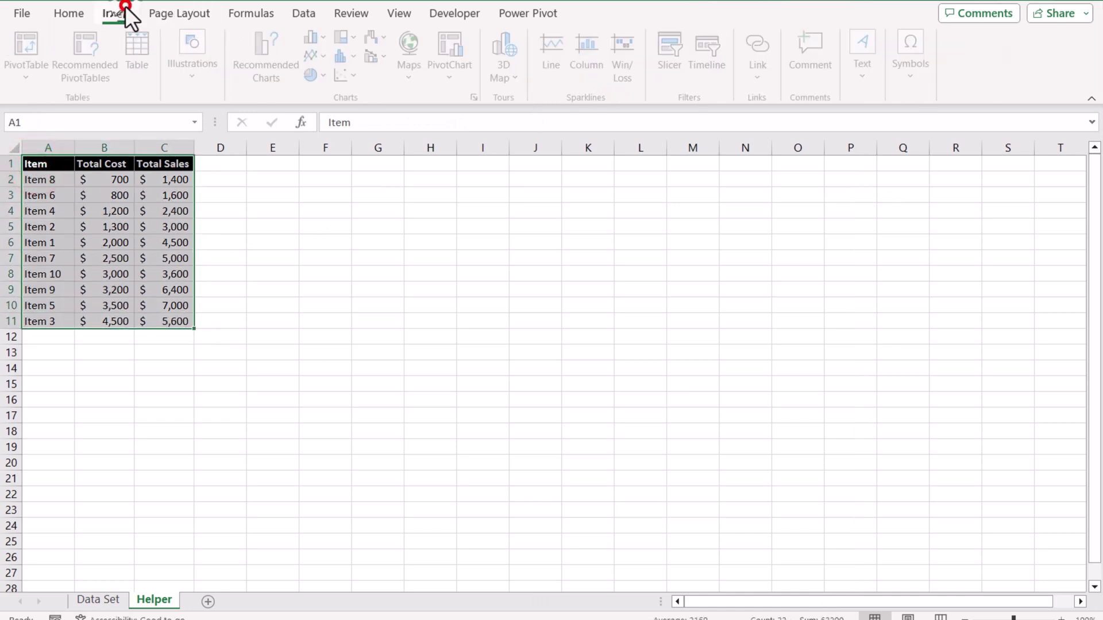
click(260, 51)
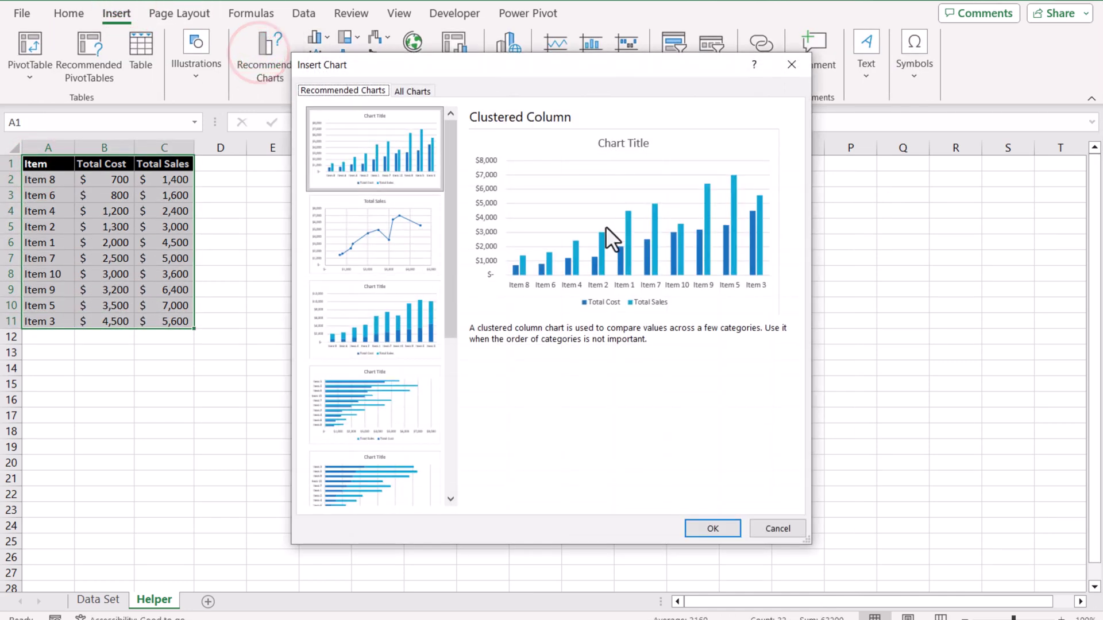
click(729, 532)
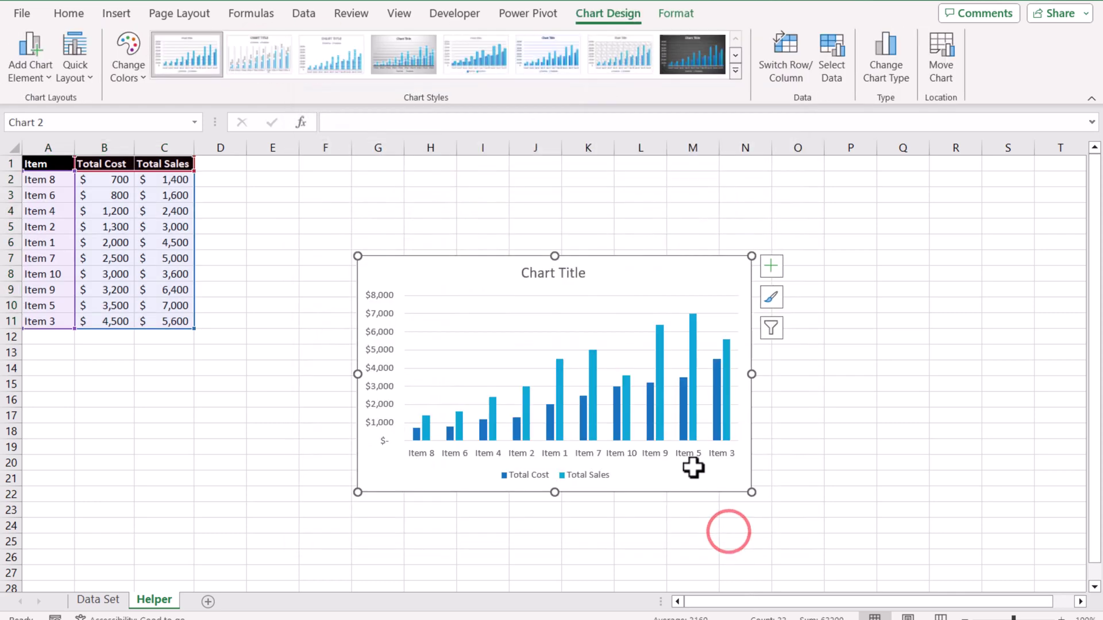
click(579, 280)
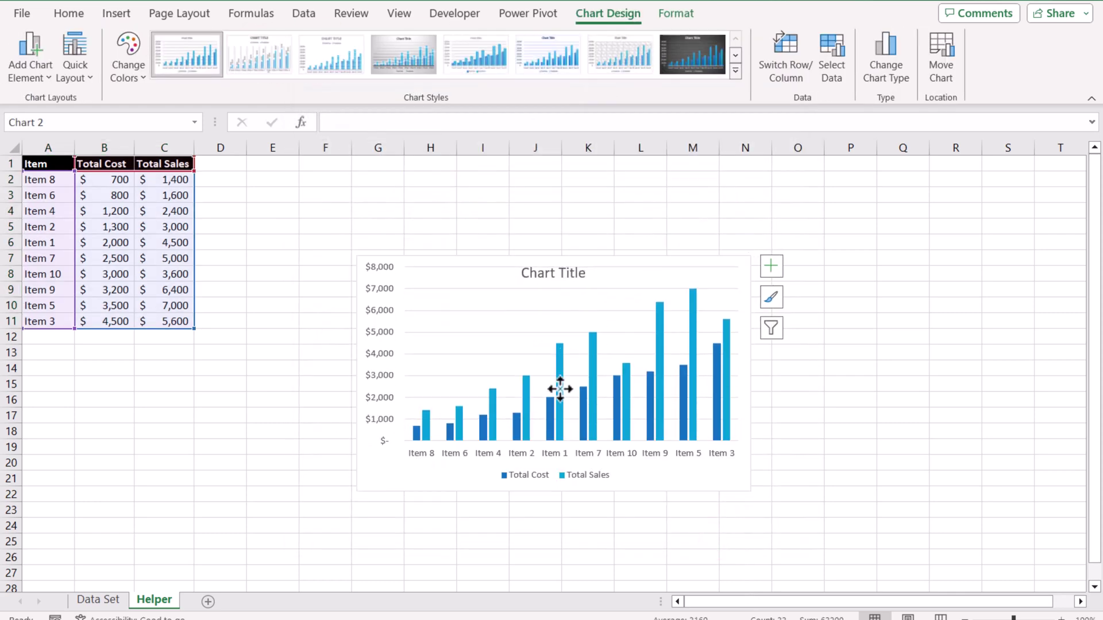
key(Delete)
Plot the Total Cost series on a secondary axis.
click(550, 435)
right_click(550, 436)
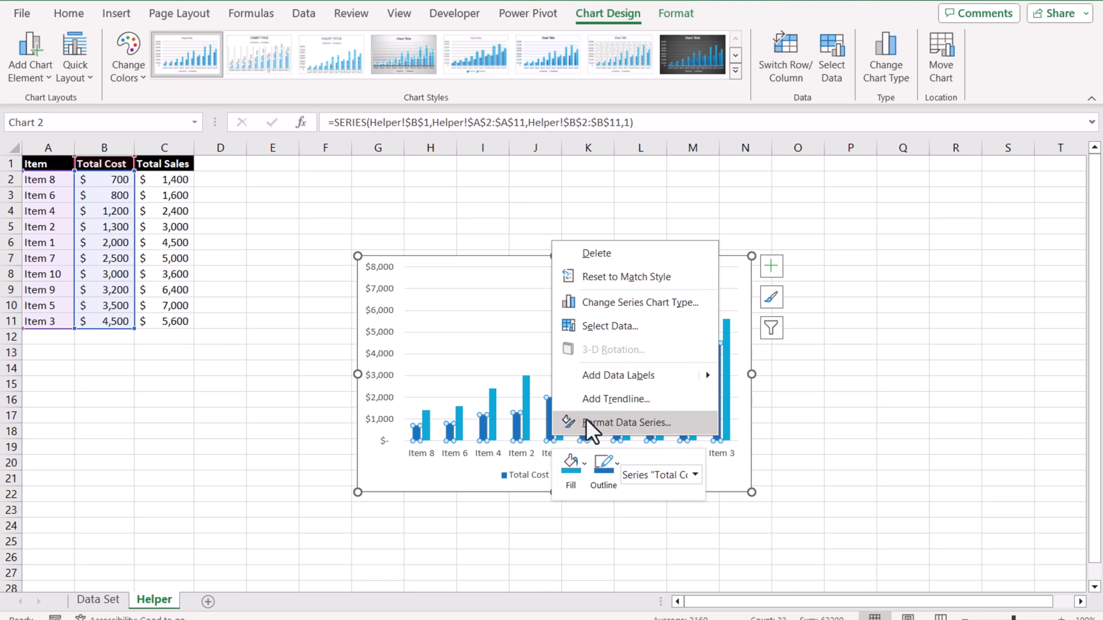
click(586, 420)
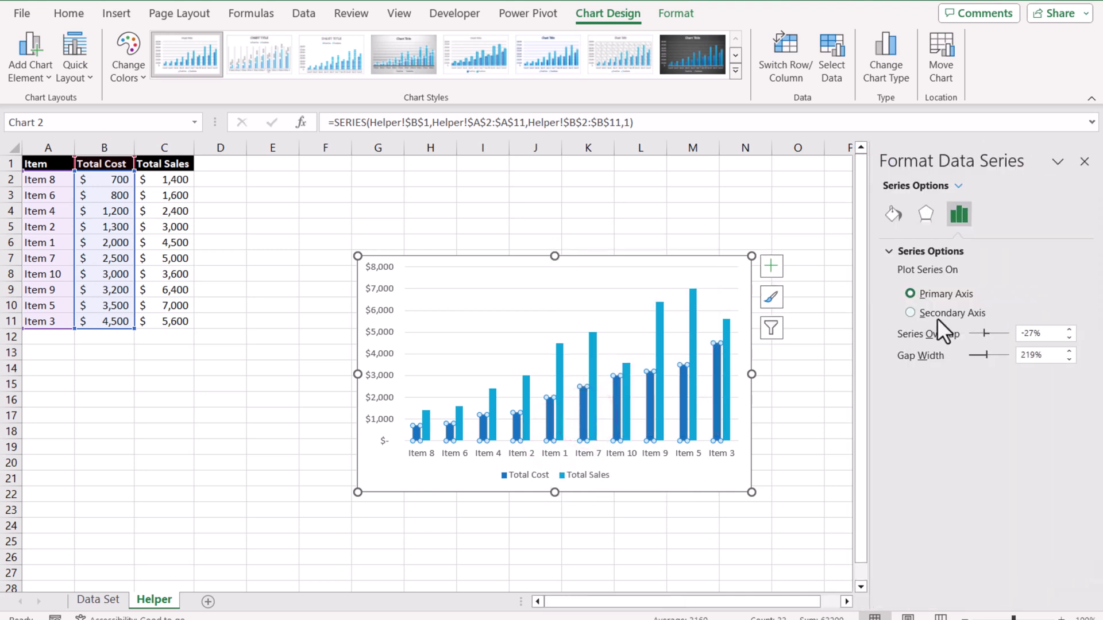
click(937, 316)
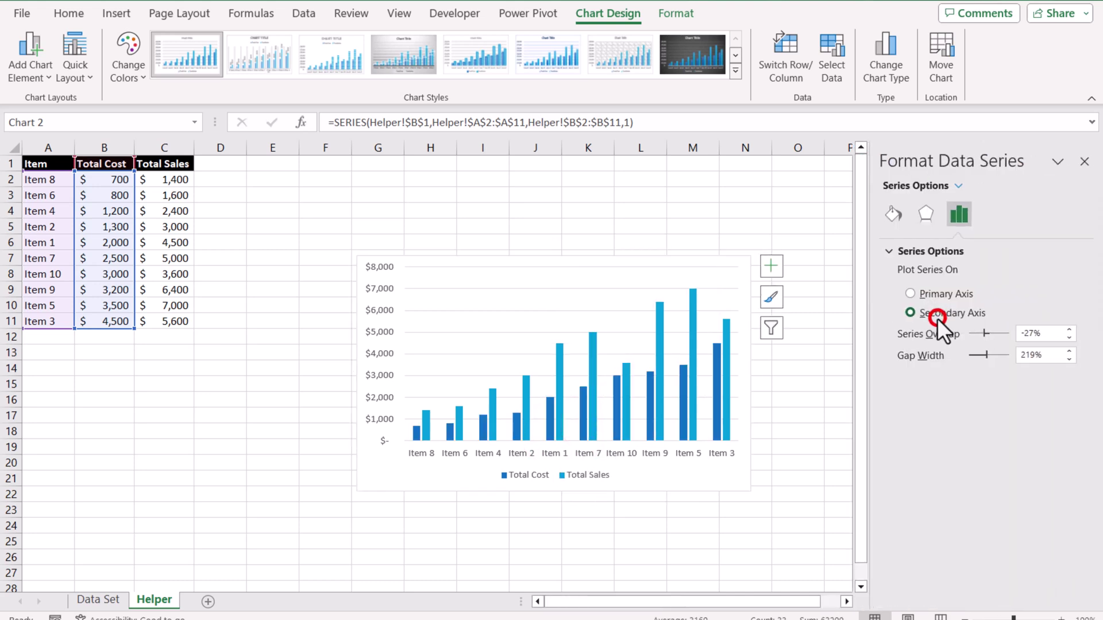
Reduce the Total Sales gap width to 40% and widen the chart leftward.
click(673, 13)
click(119, 38)
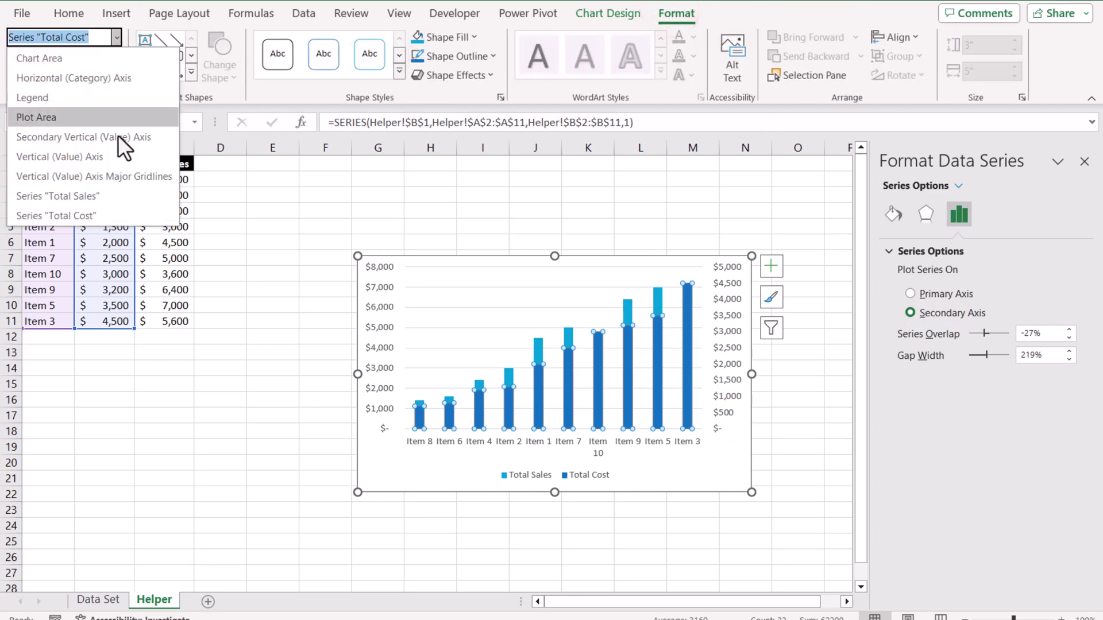
click(125, 196)
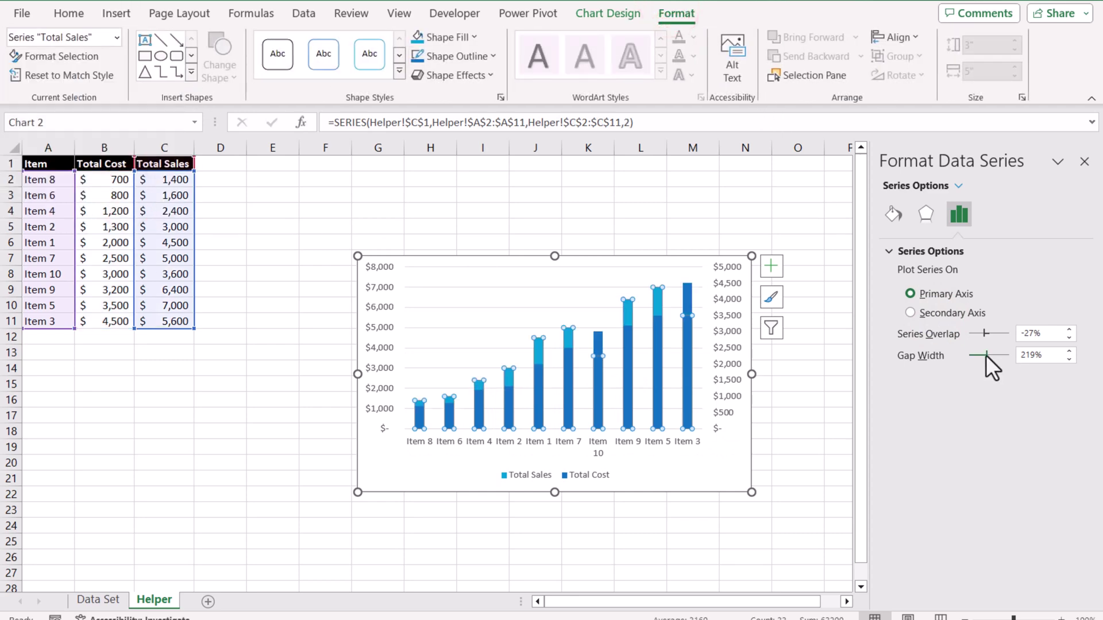
drag(989, 357, 974, 356)
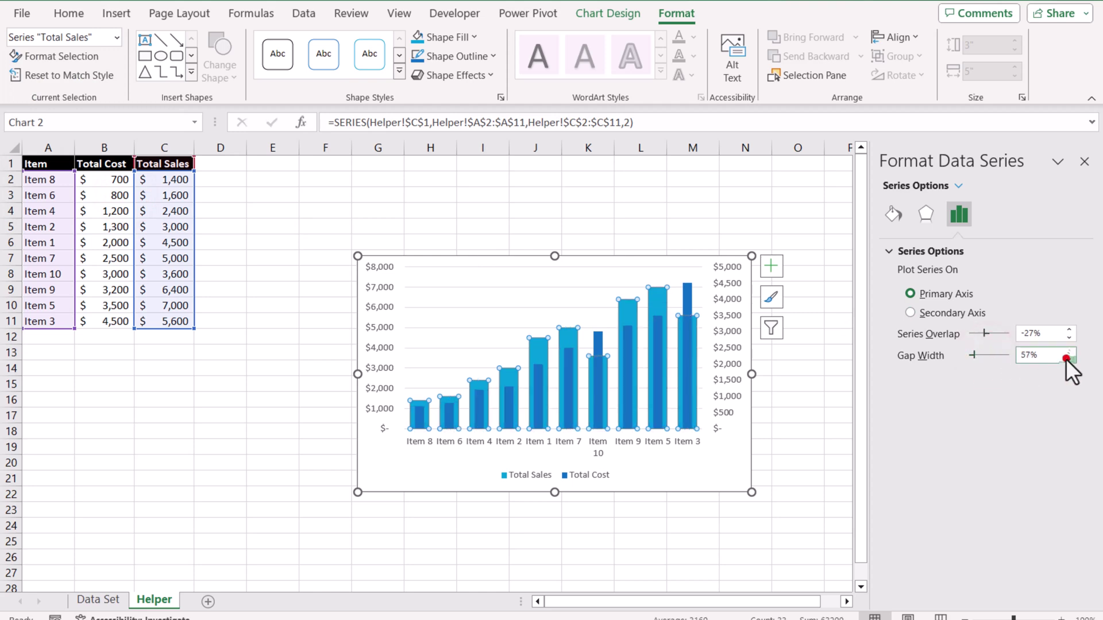
click(973, 357)
drag(355, 374, 285, 374)
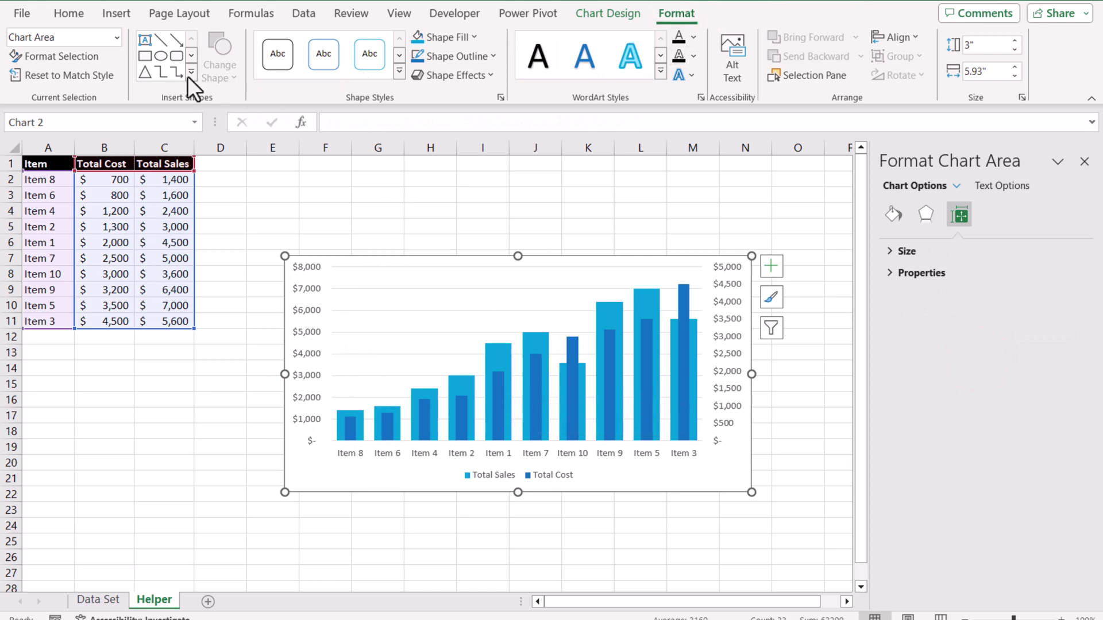
Lower the Total Cost gap width to 150%, then reselect the Total Sales series.
click(117, 37)
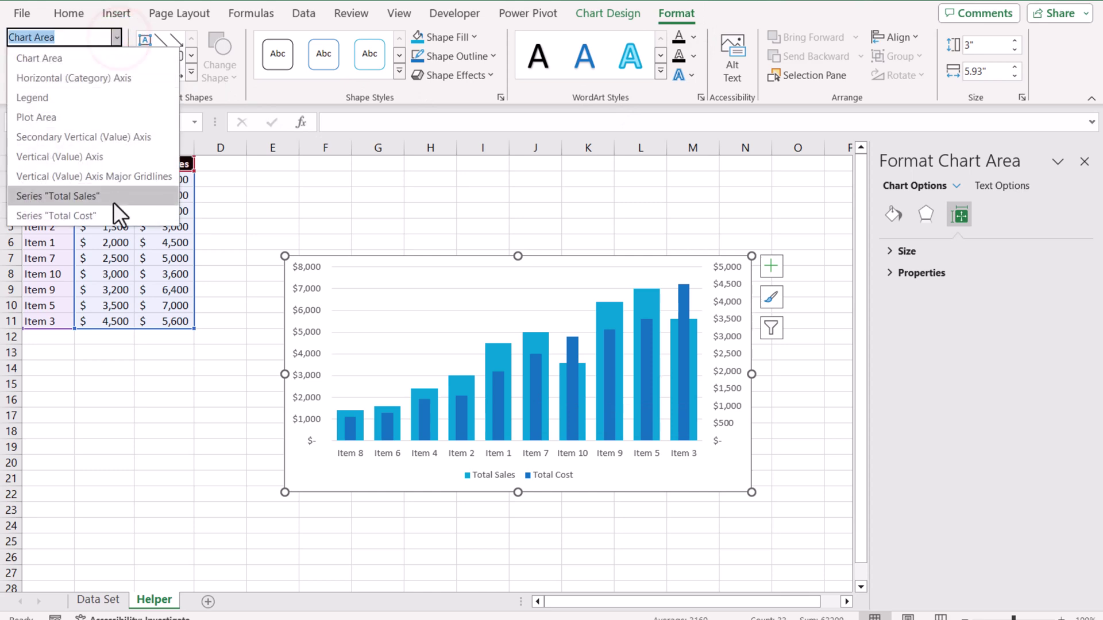
click(115, 212)
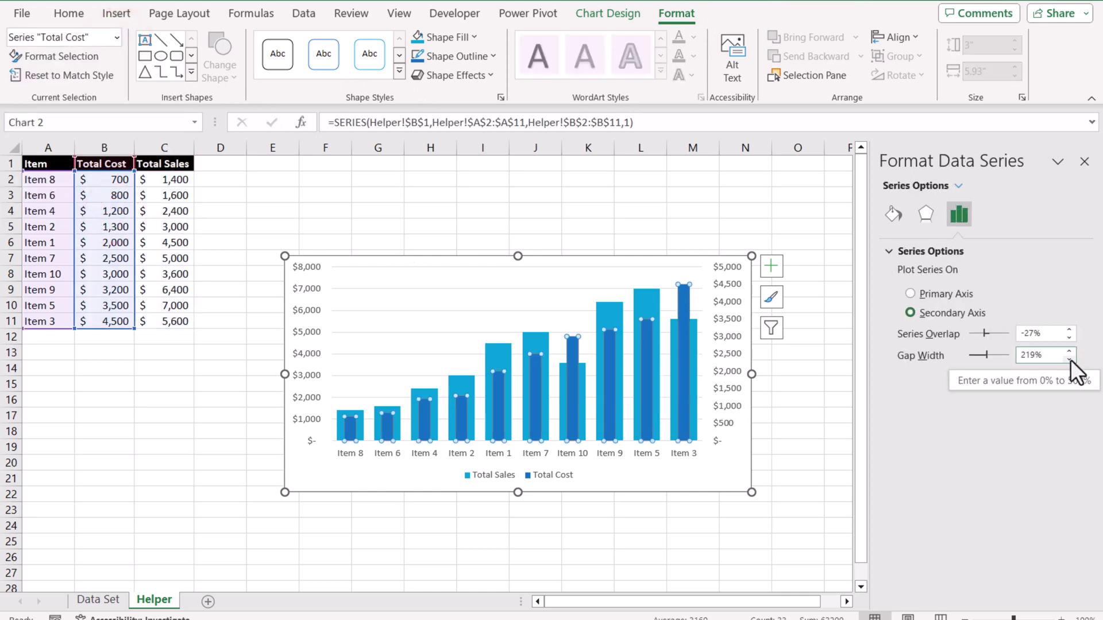
click(1070, 360)
click(1069, 360)
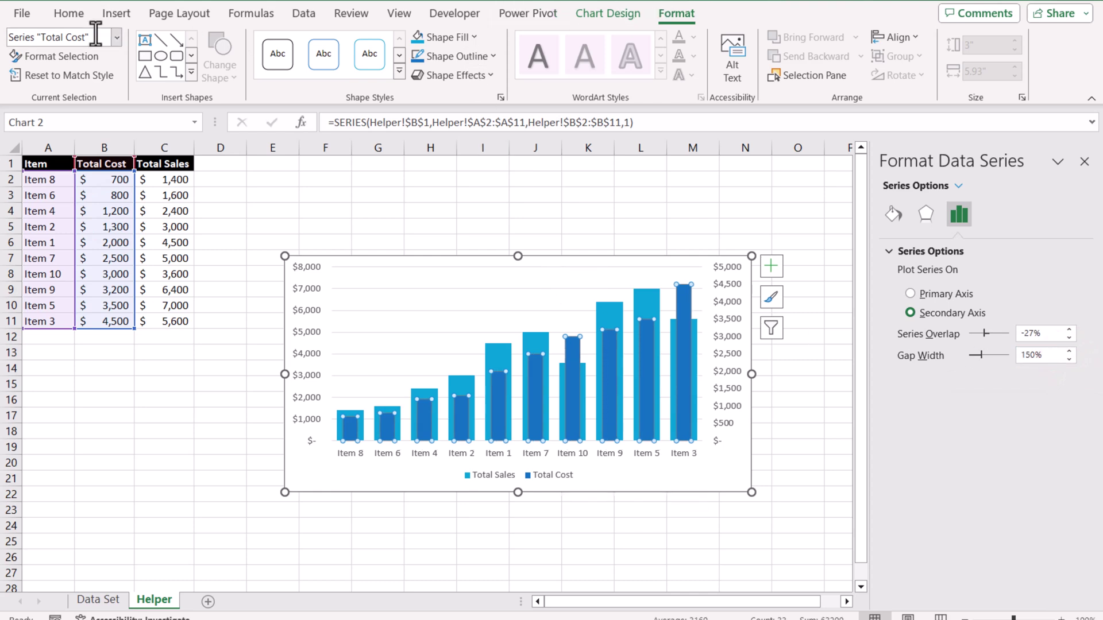
click(115, 38)
click(81, 194)
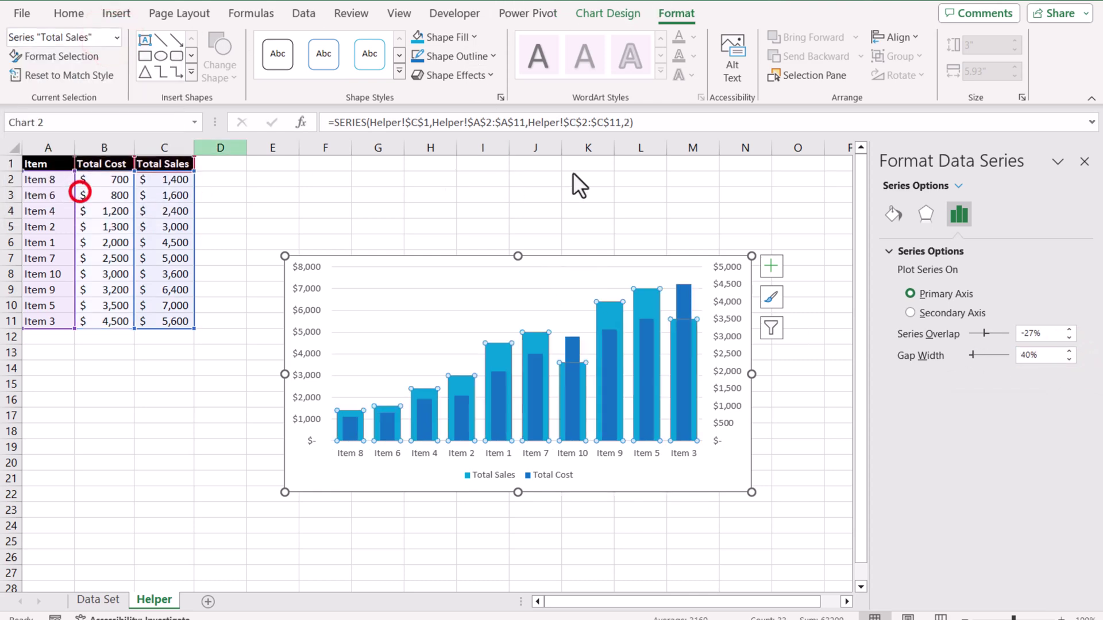
Fill the Total Sales columns light blue and select the secondary vertical axis.
click(468, 40)
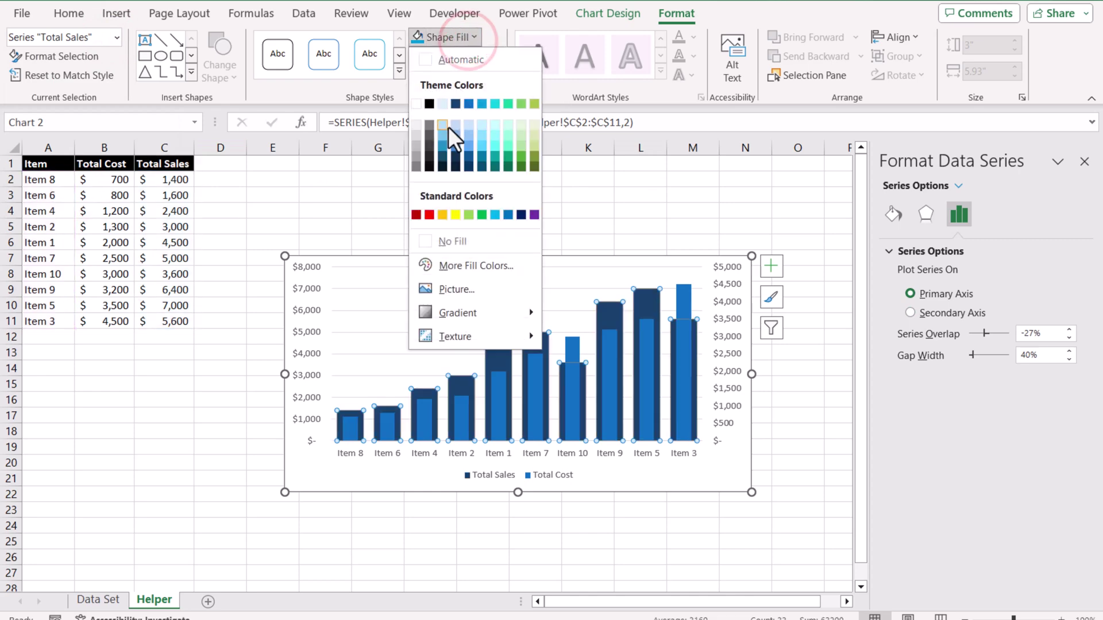
click(461, 176)
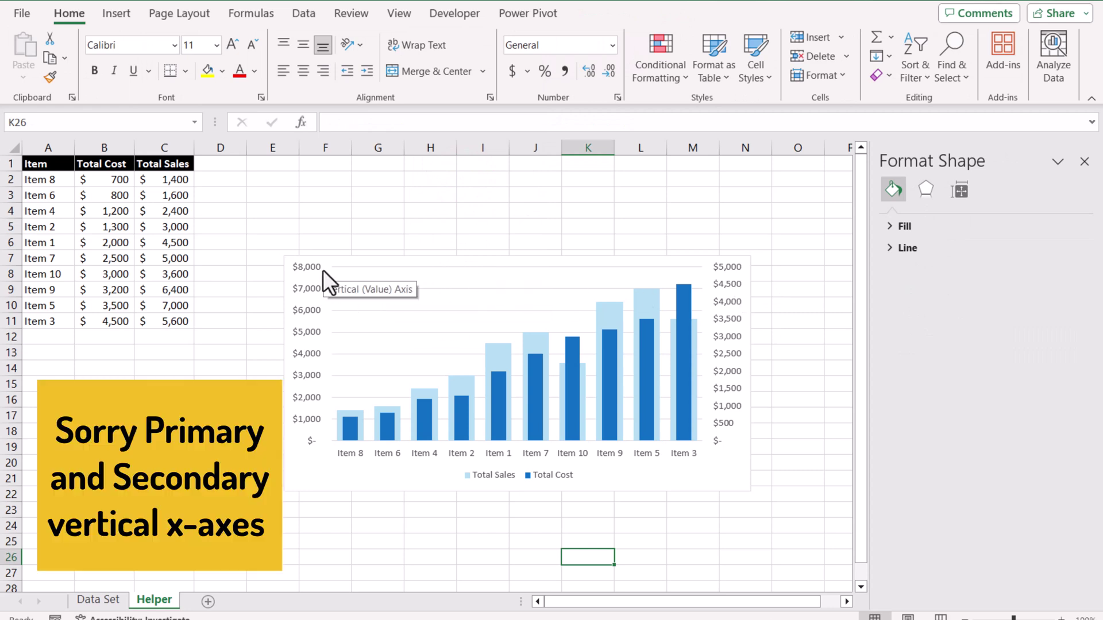
click(709, 278)
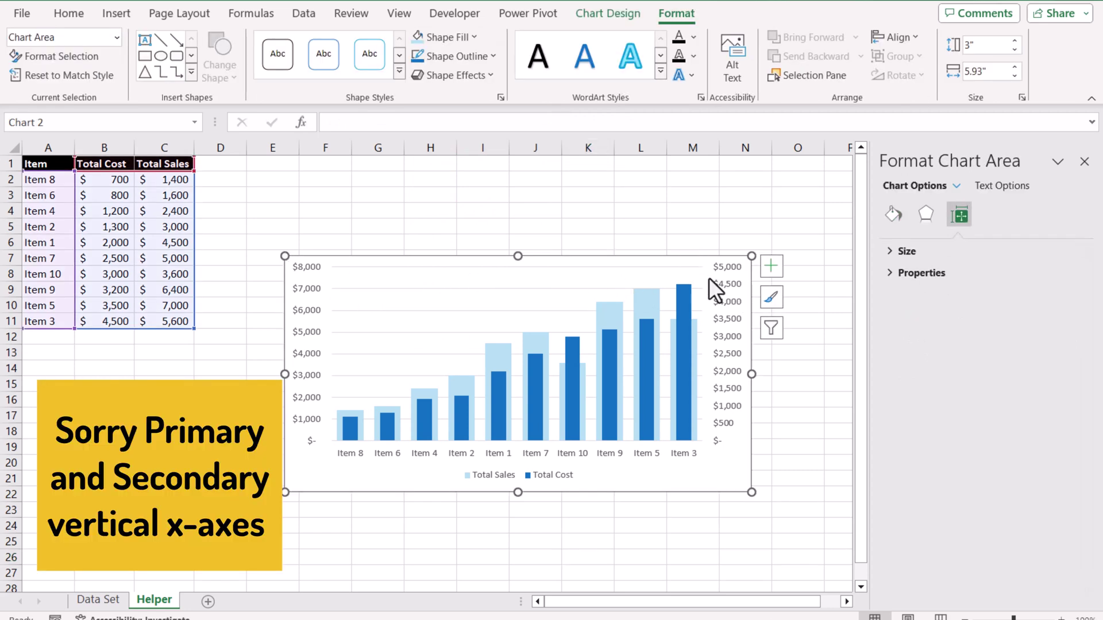
click(727, 286)
Set the secondary vertical axis Maximum bound to 8000.
click(990, 217)
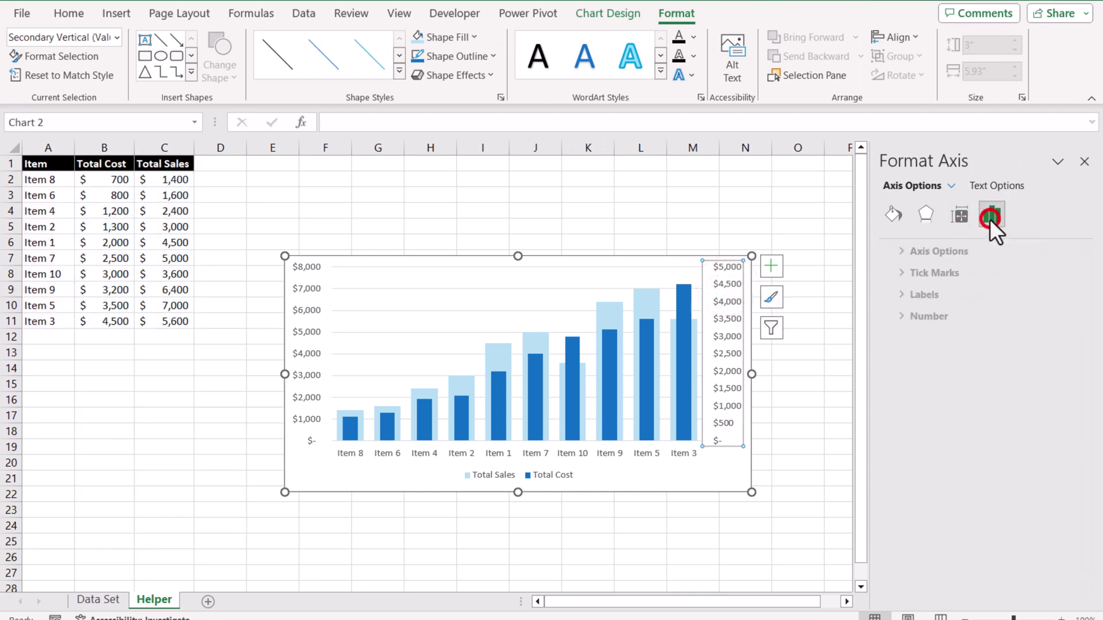
click(889, 252)
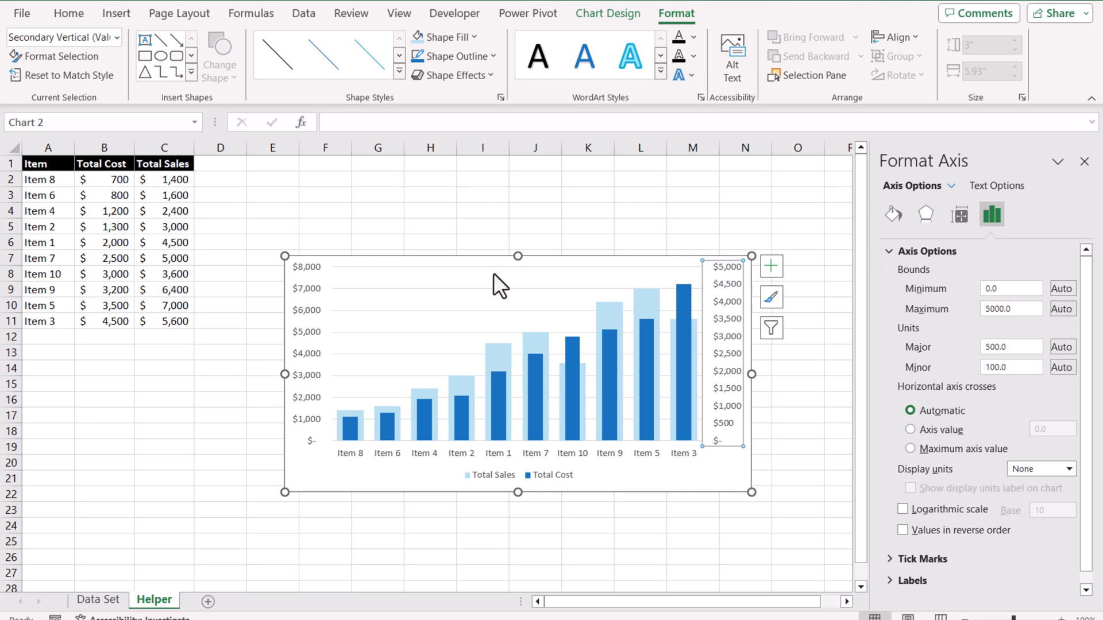
click(1017, 311)
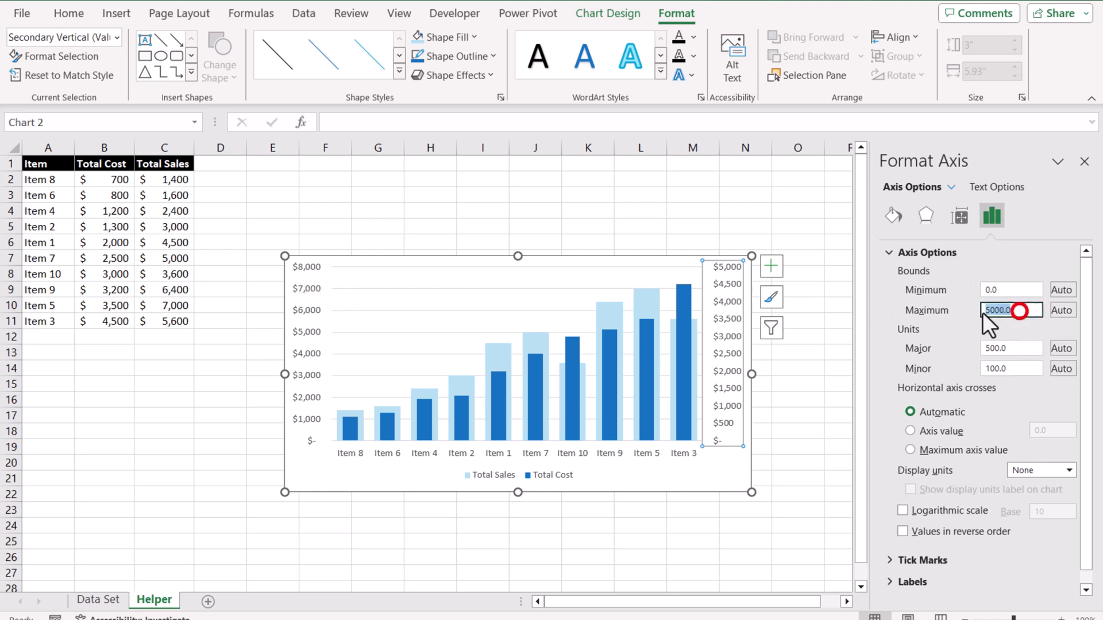
text(8000)
key(Return)
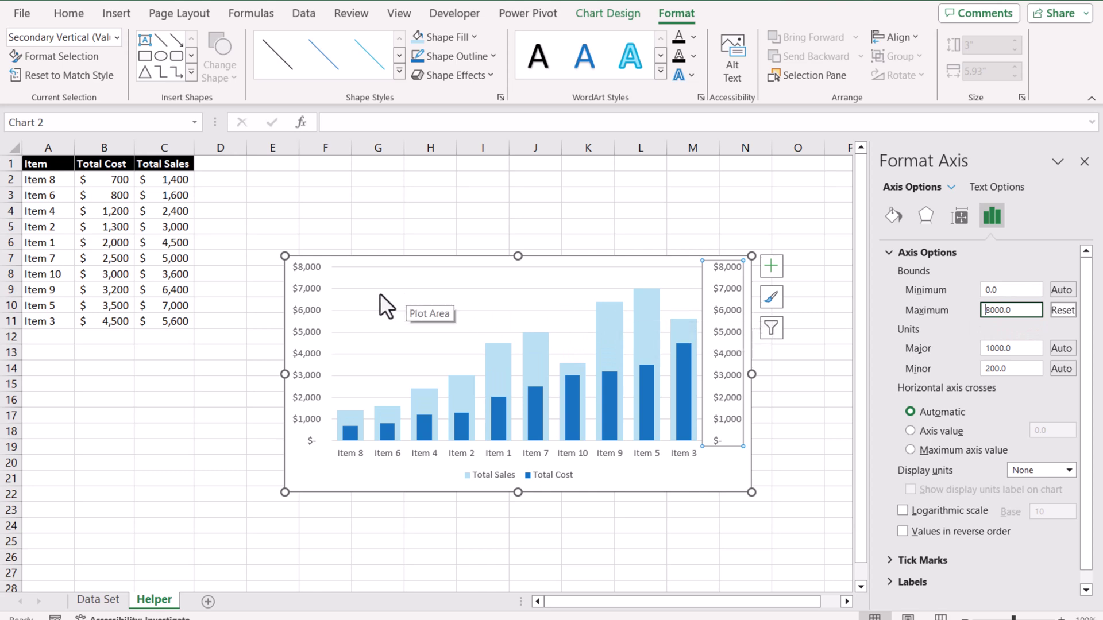
key(Escape)
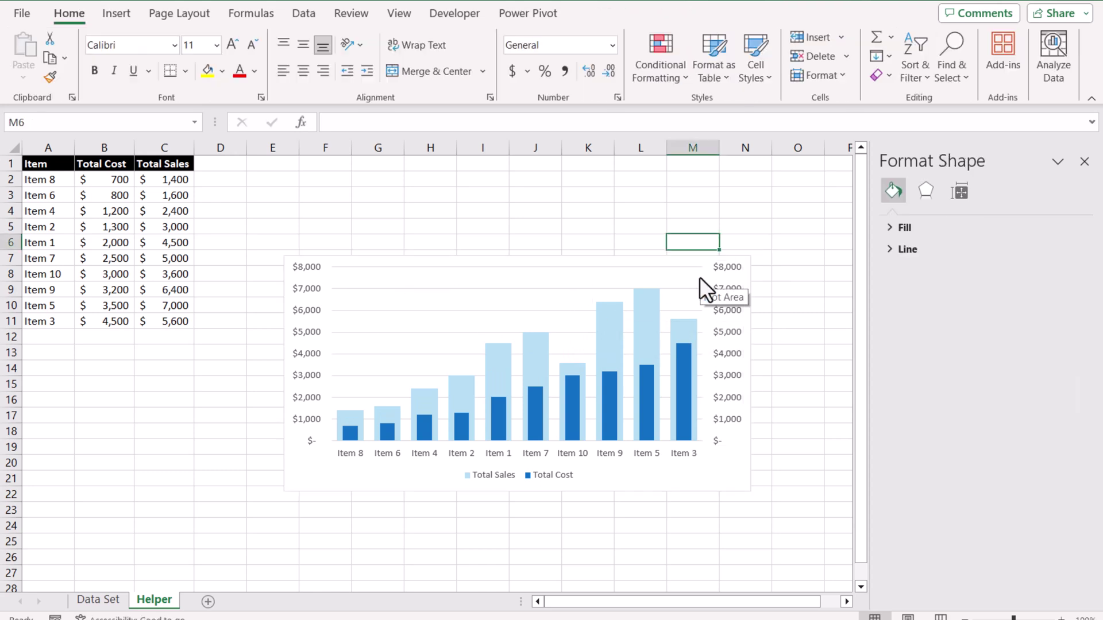
Delete both the secondary and primary vertical axes from the chart.
click(718, 278)
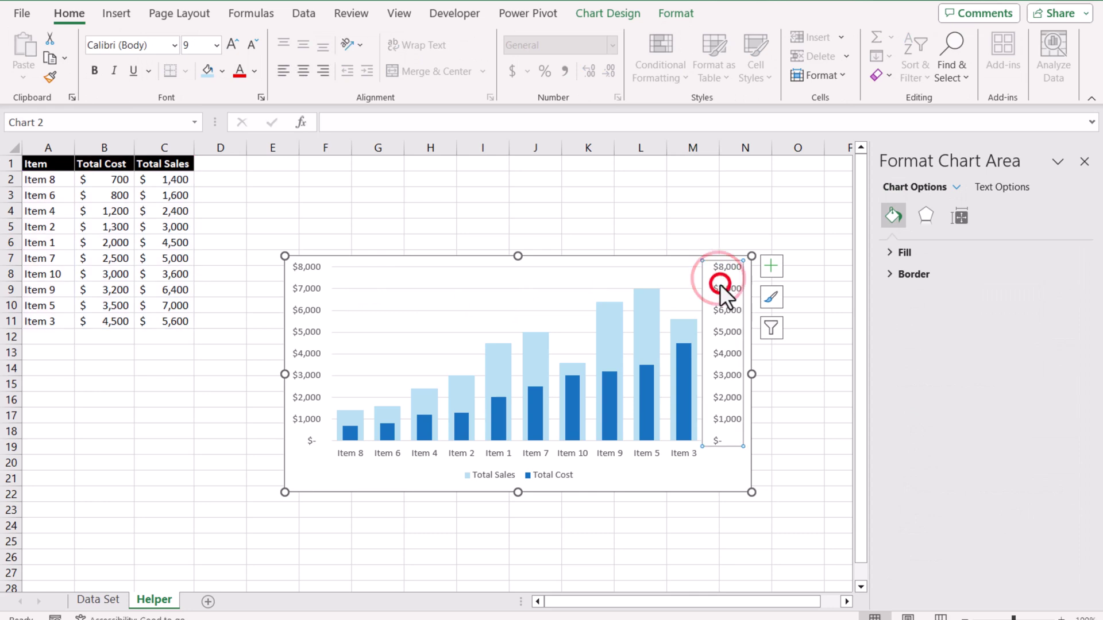
click(720, 284)
key(Delete)
click(312, 308)
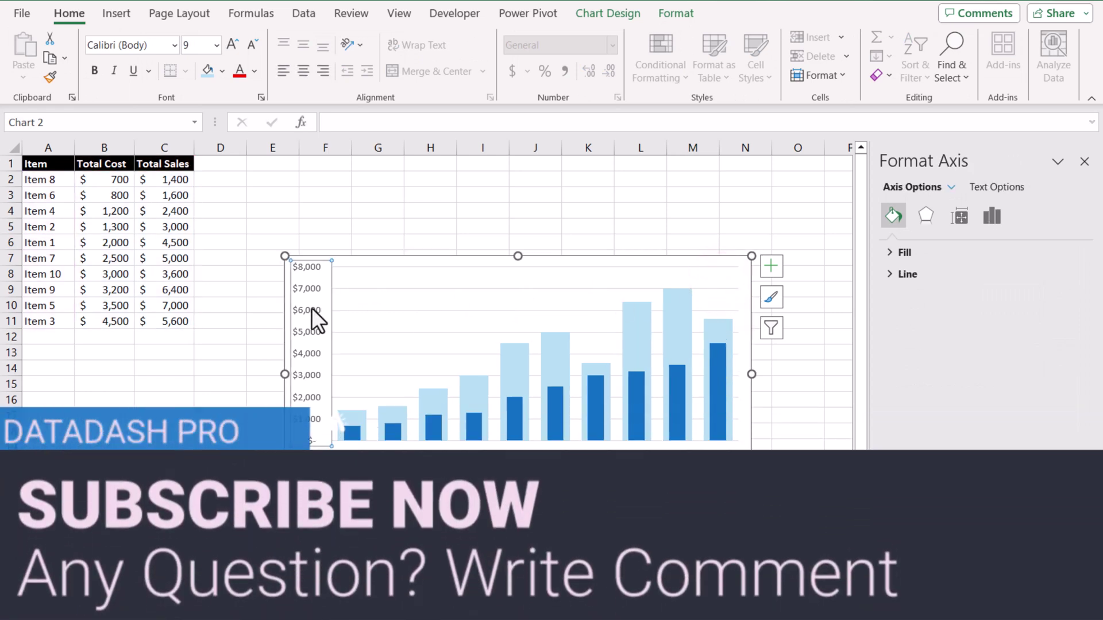
key(Delete)
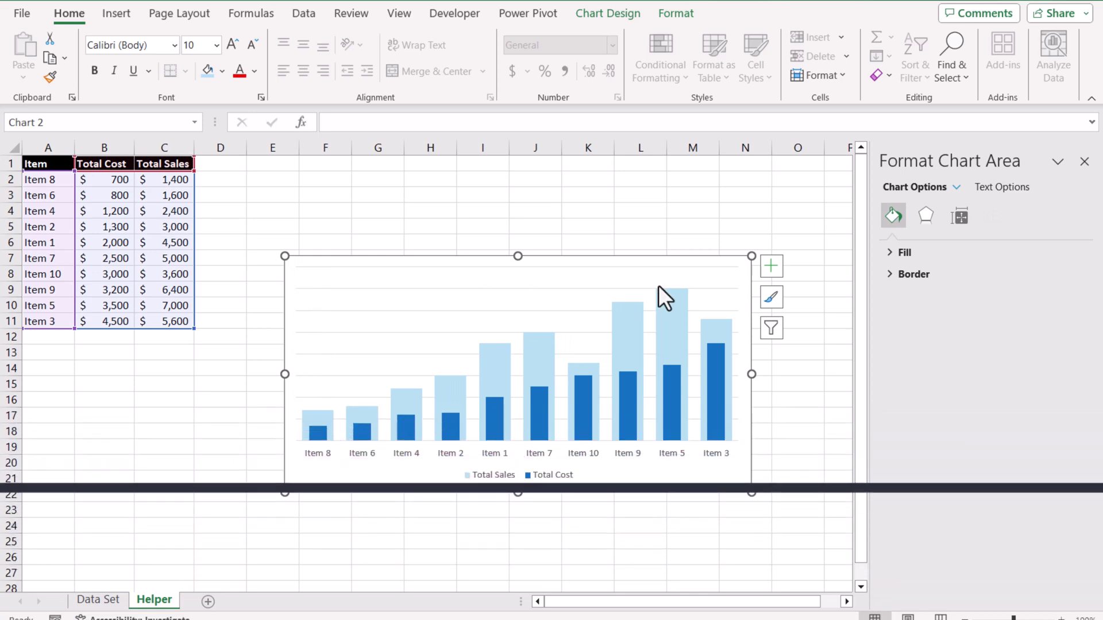
Add a data table beneath the chart, delete the legend, and select cell E25.
click(771, 266)
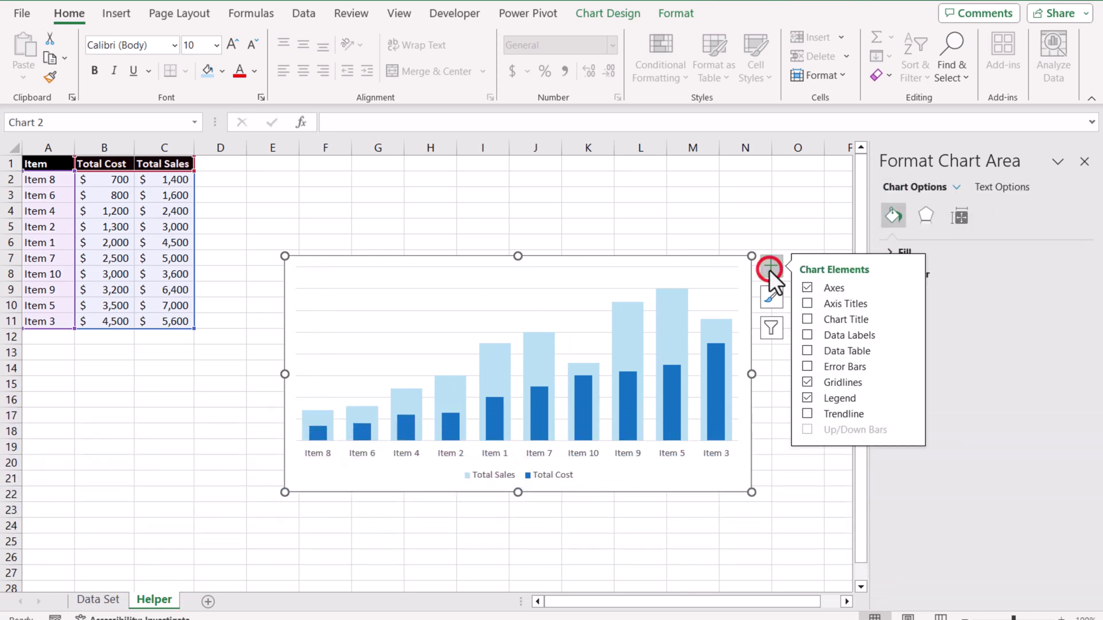
click(808, 351)
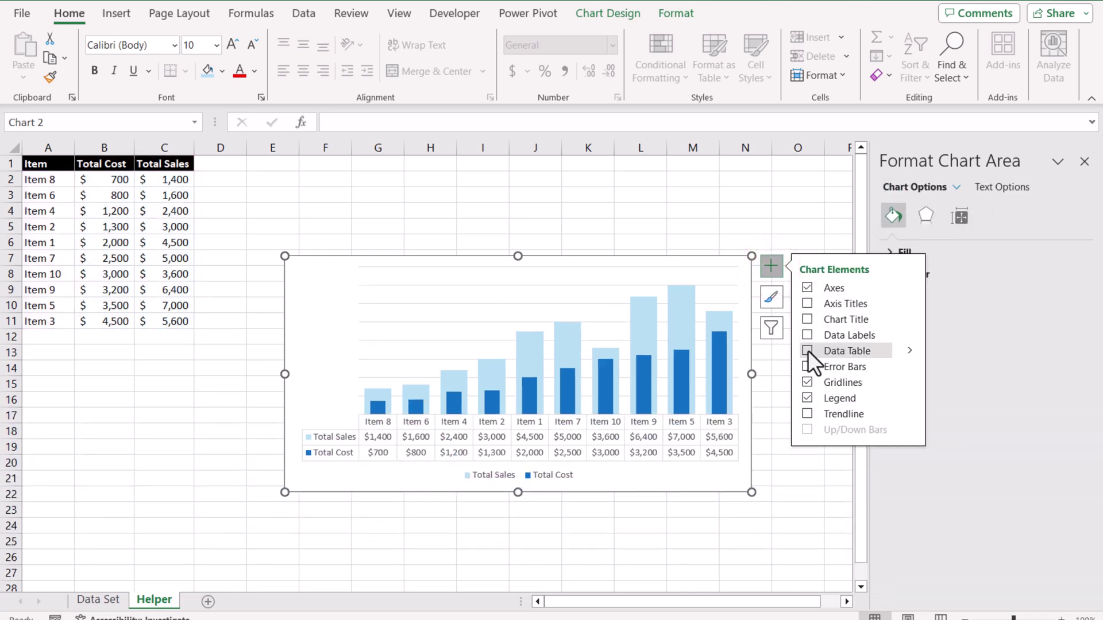
click(552, 476)
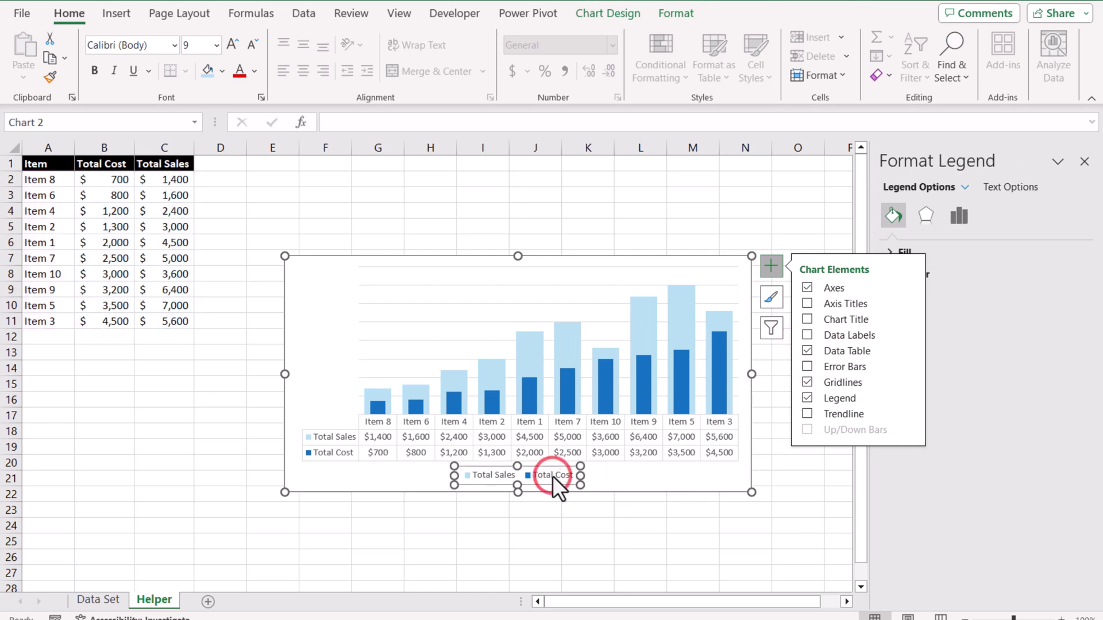
key(Delete)
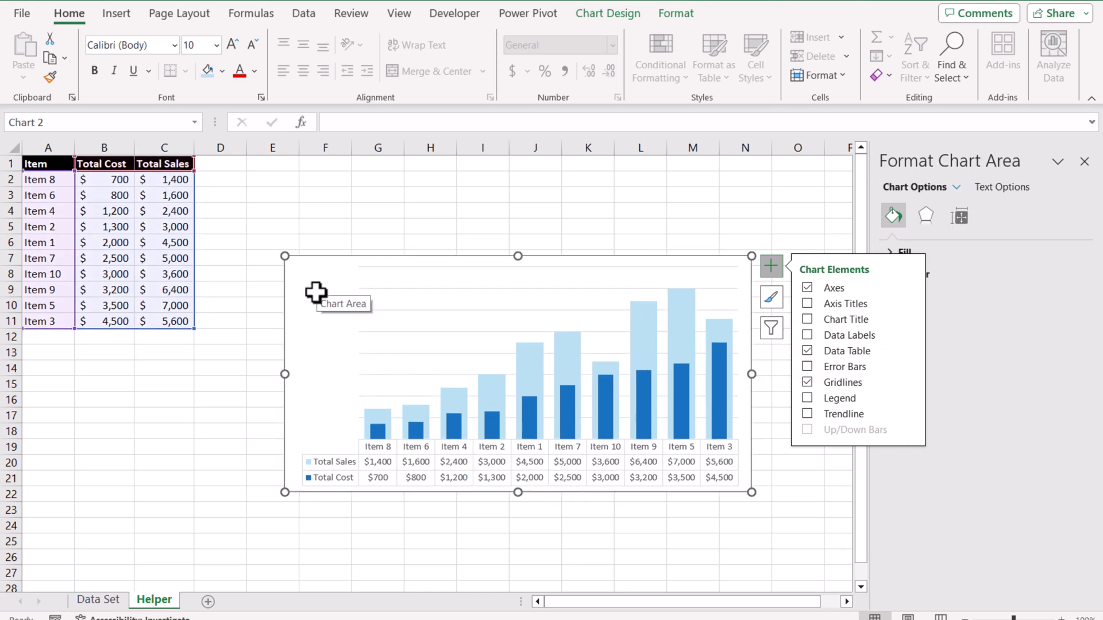
scroll(266, 493, down, 1)
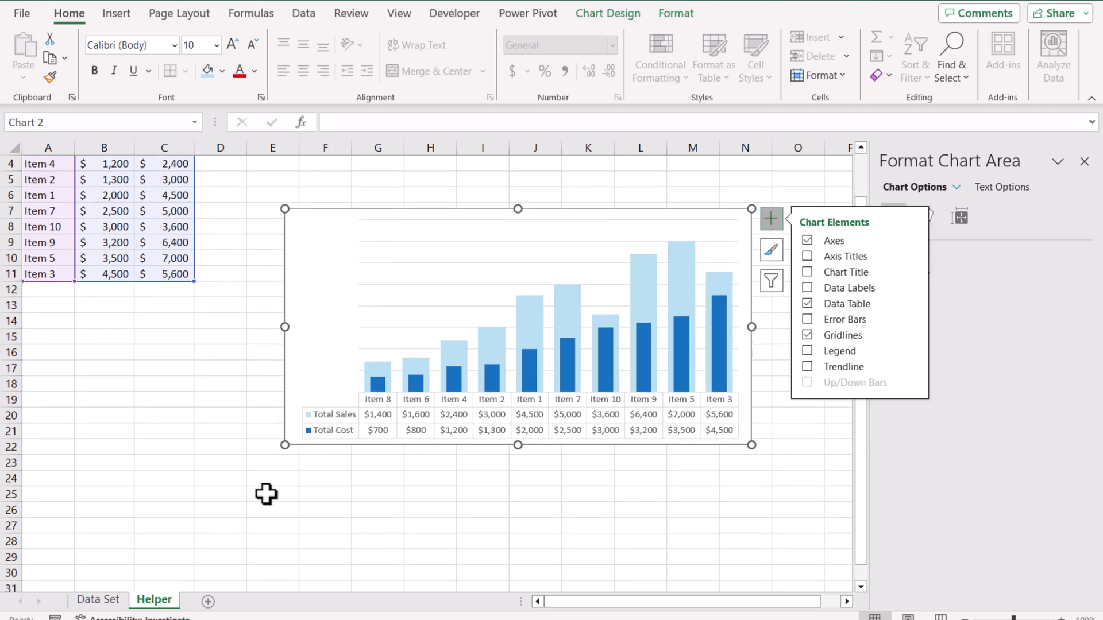
click(266, 494)
Enter KPI Type, Total cost and Total Sales in E25:E27.
text(K)
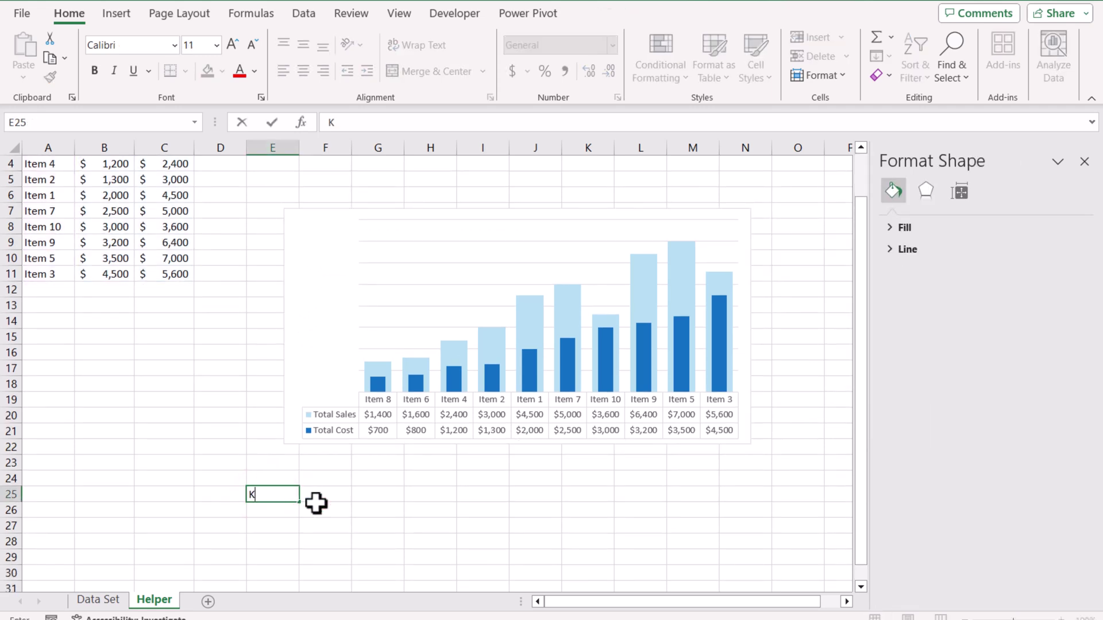
text(PI Type)
key(Return)
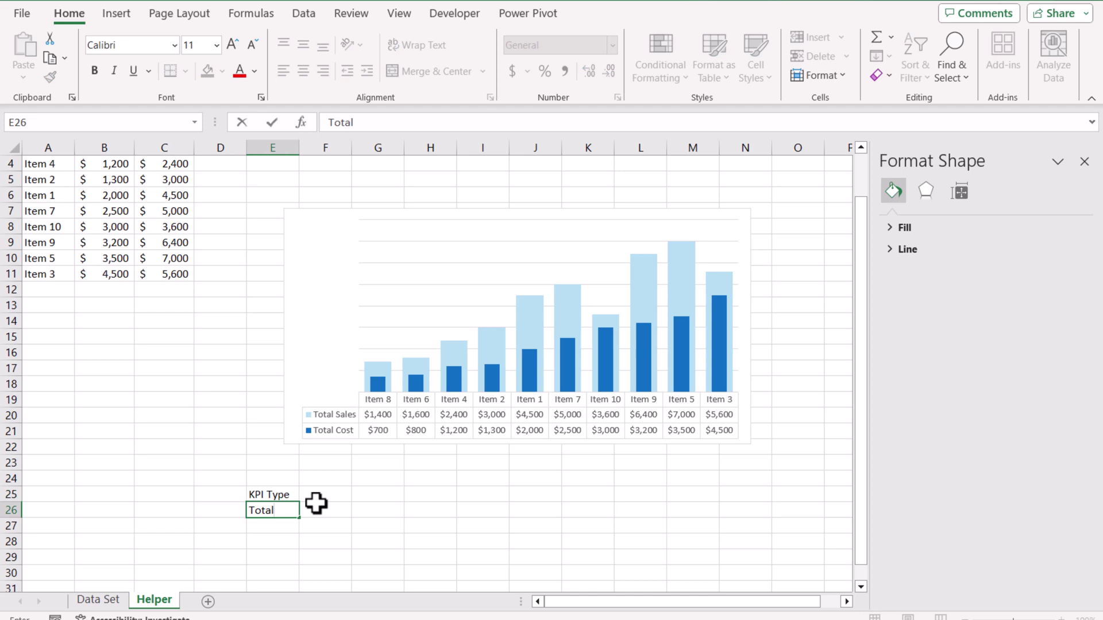
text(Total cost)
key(Return)
text(Total Sales)
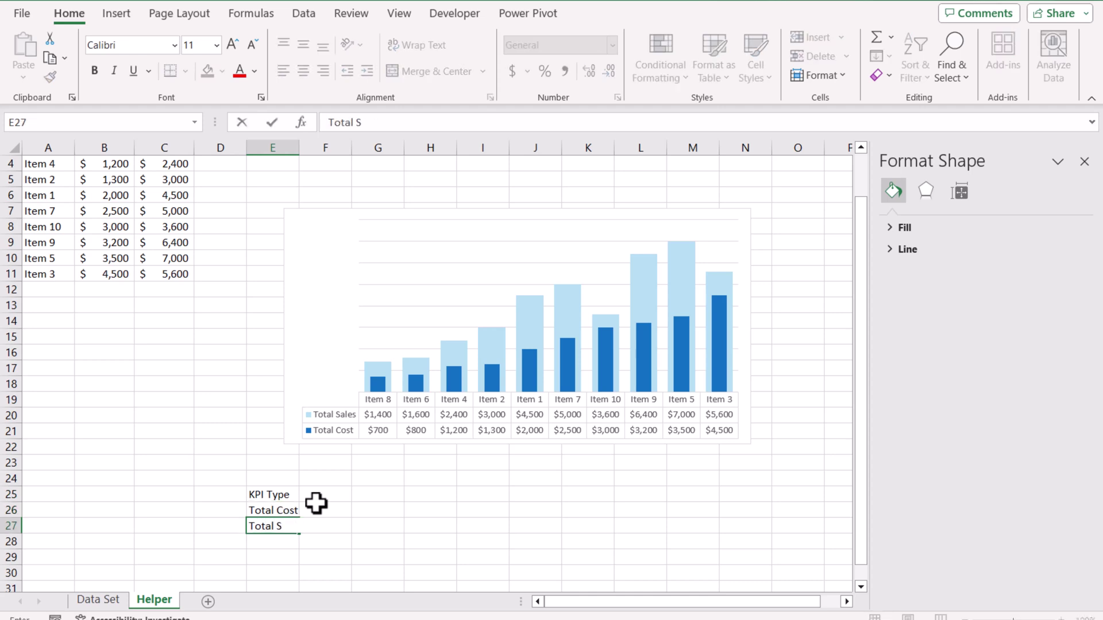
Enter the Sorting header with values 2 and 3 in F25:F27.
click(327, 495)
text(Sor)
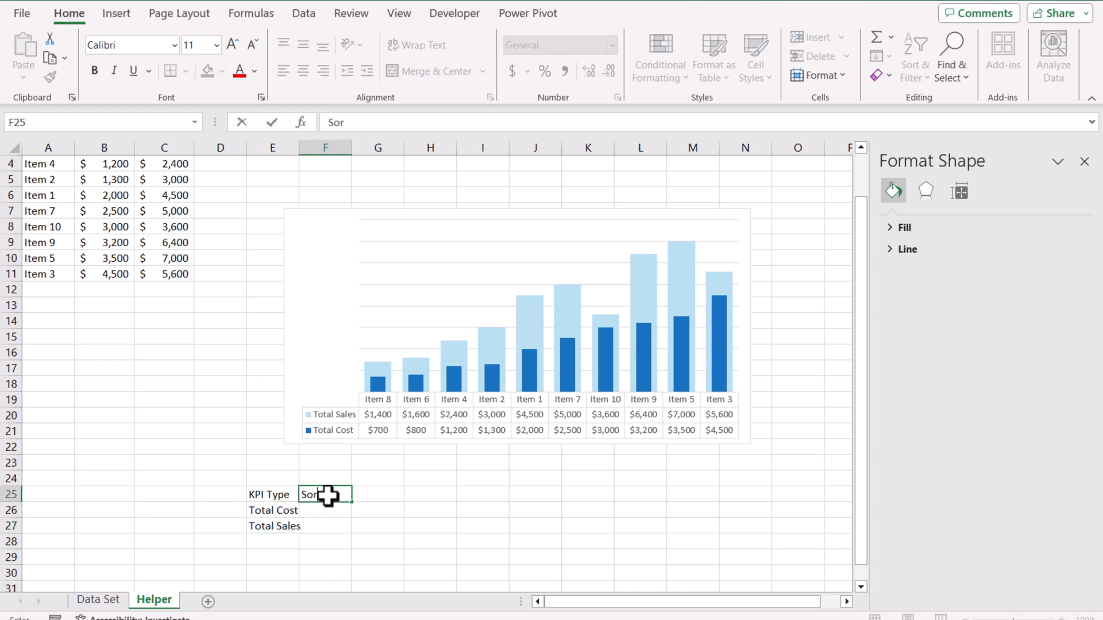
text(ting)
key(Return)
scroll(136, 328, up, 1)
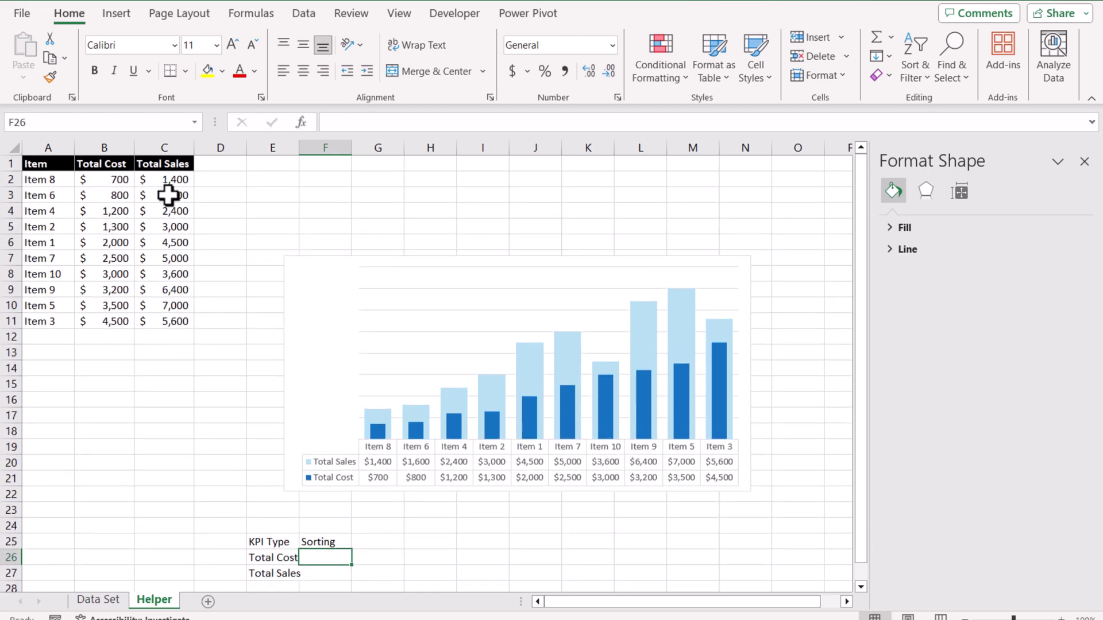
scroll(389, 458, down, 2)
scroll(226, 396, up, 2)
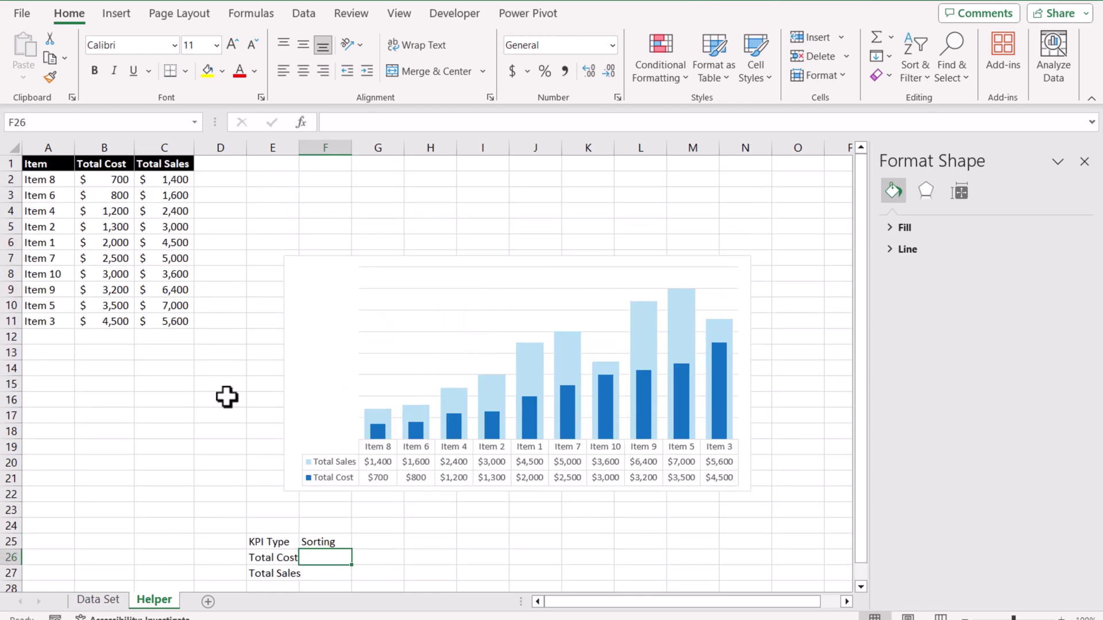
text(2)
scroll(311, 519, down, 1)
click(314, 524)
text(3)
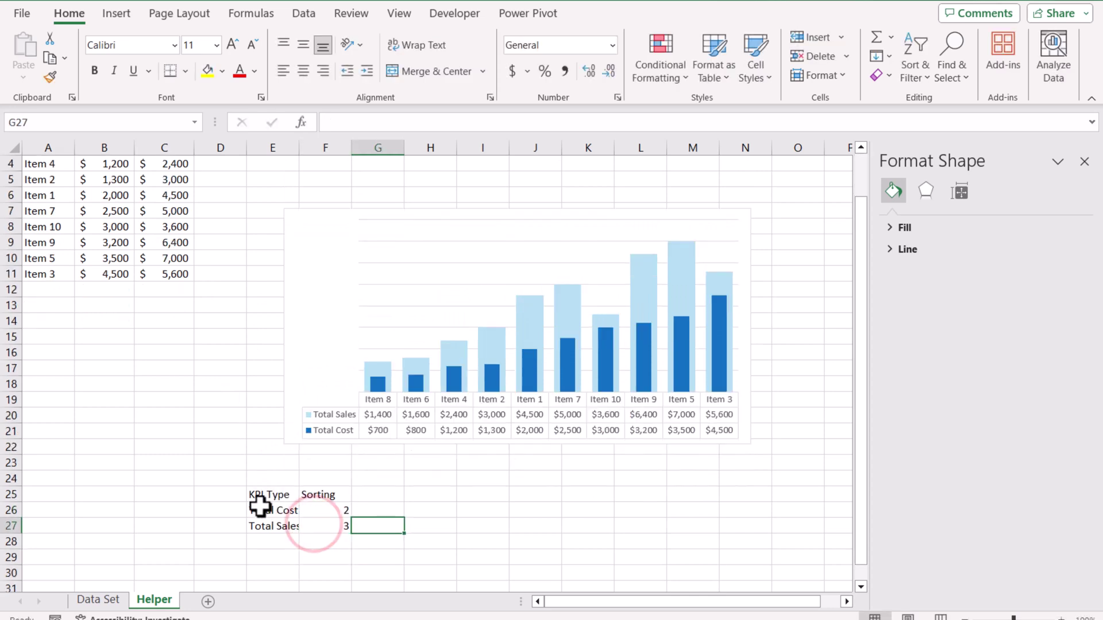
Convert E25:F27 into a table with Ctrl+T.
drag(262, 500, 318, 523)
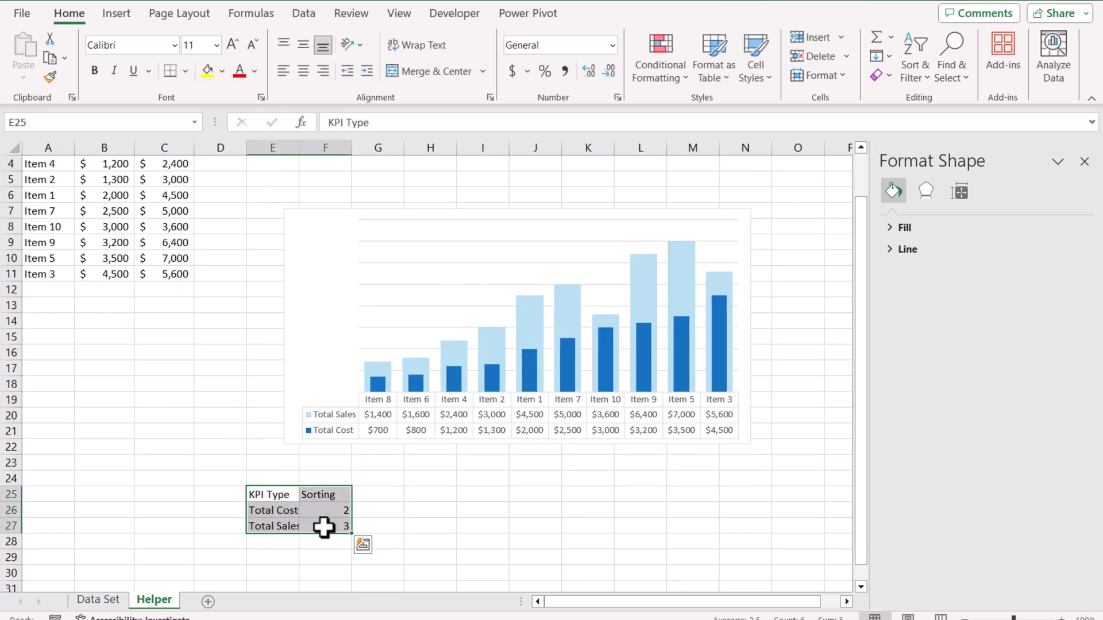
key(ctrl+t)
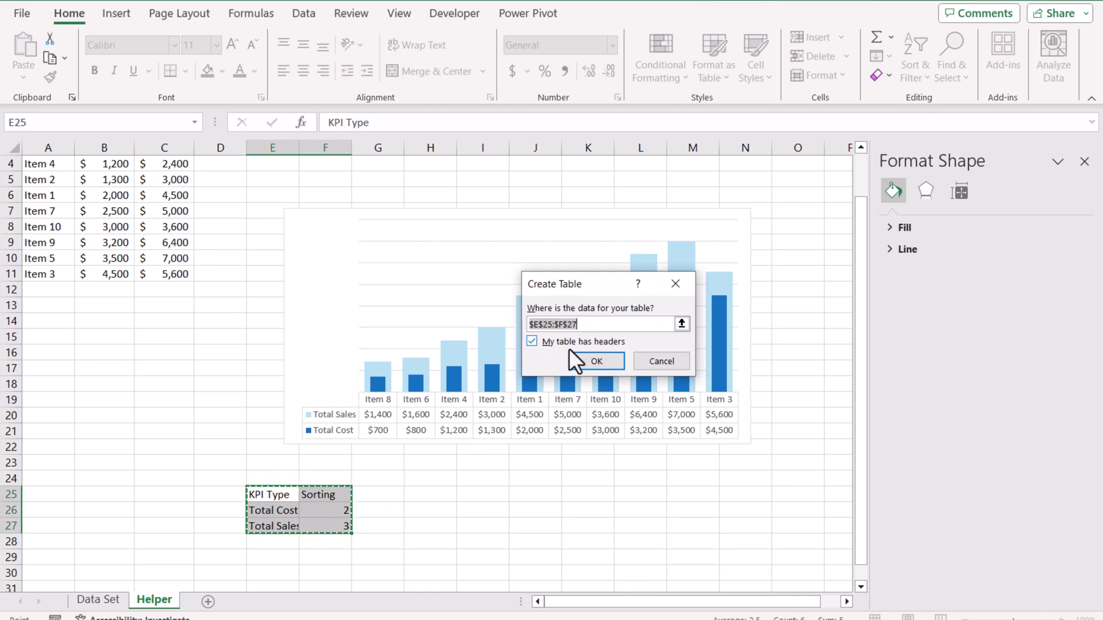
click(583, 357)
scroll(397, 490, down, 2)
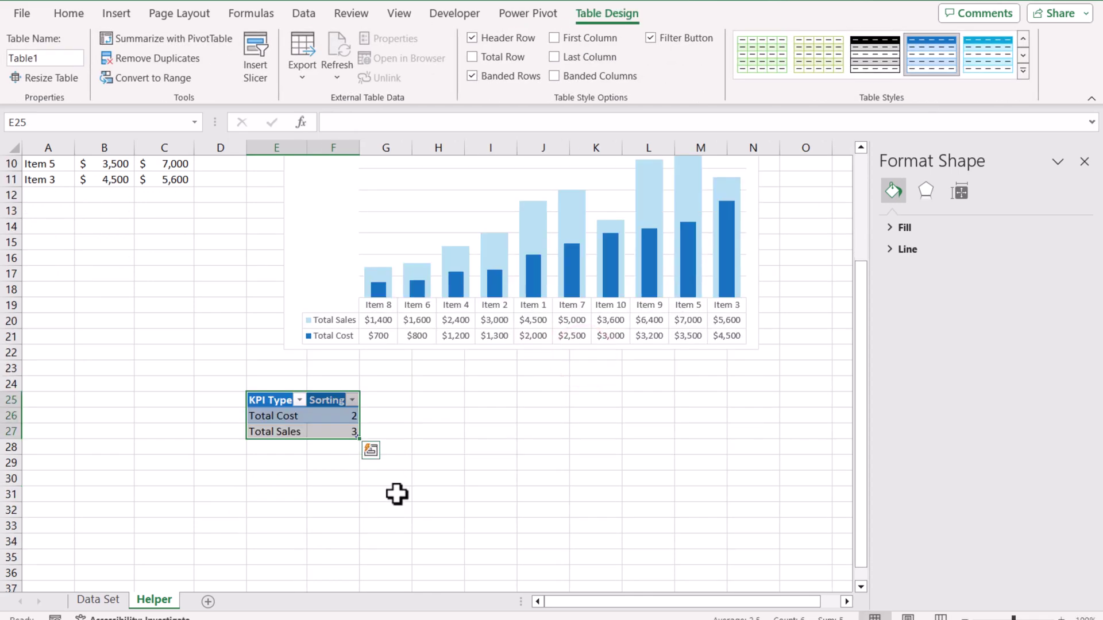
Enter Sorting Order, DEC and ASC in E30:E32.
click(276, 476)
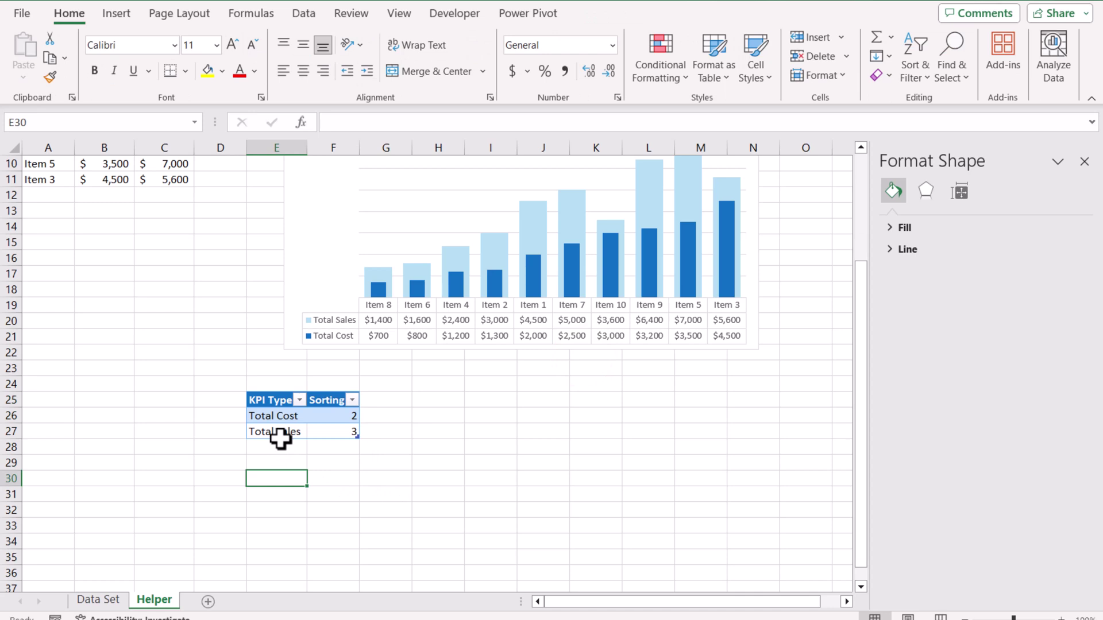
text(S)
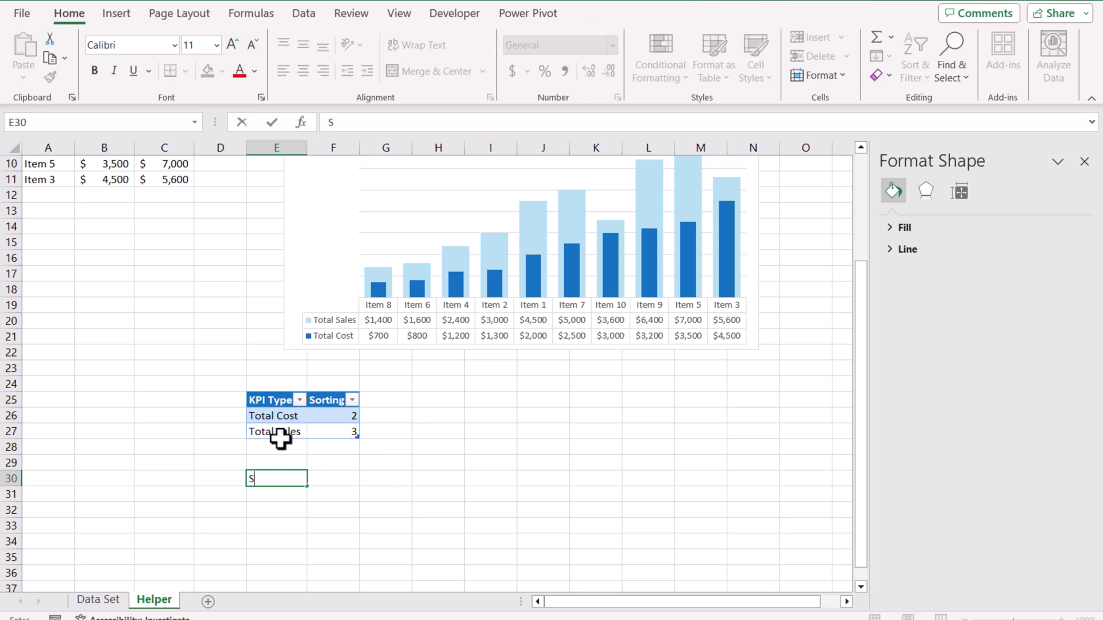
text(orting Order)
key(Return)
text(DE)
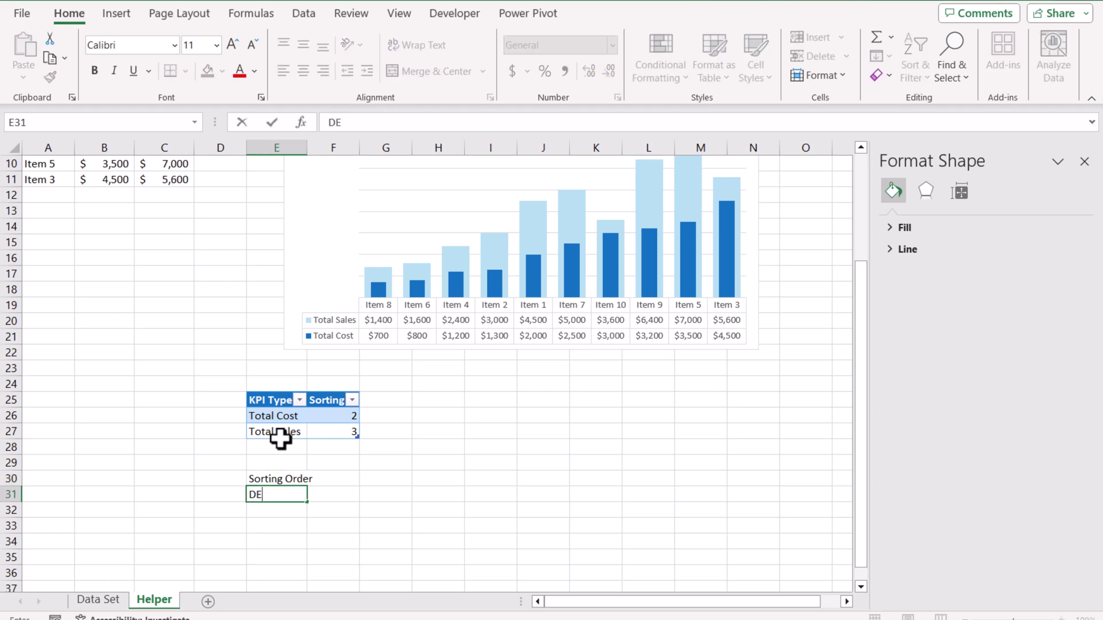
text(C)
key(Return)
text(AS)
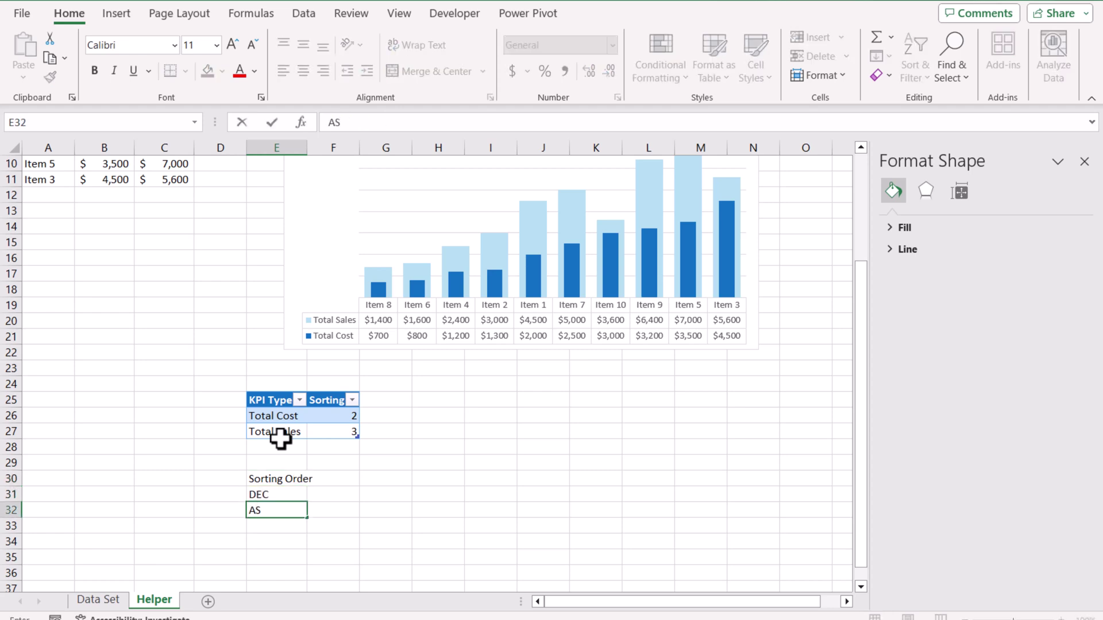
key(Tab)
key(Up)
key(Up)
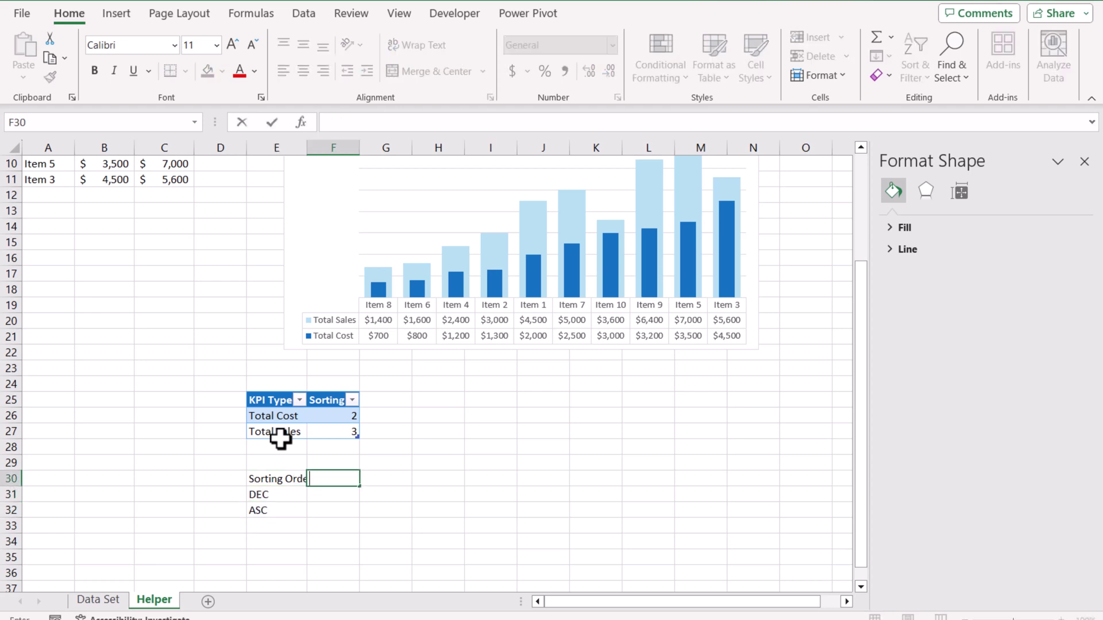
Enter sorting, -1 and 1 in F30:F32.
text(sorting)
key(Return)
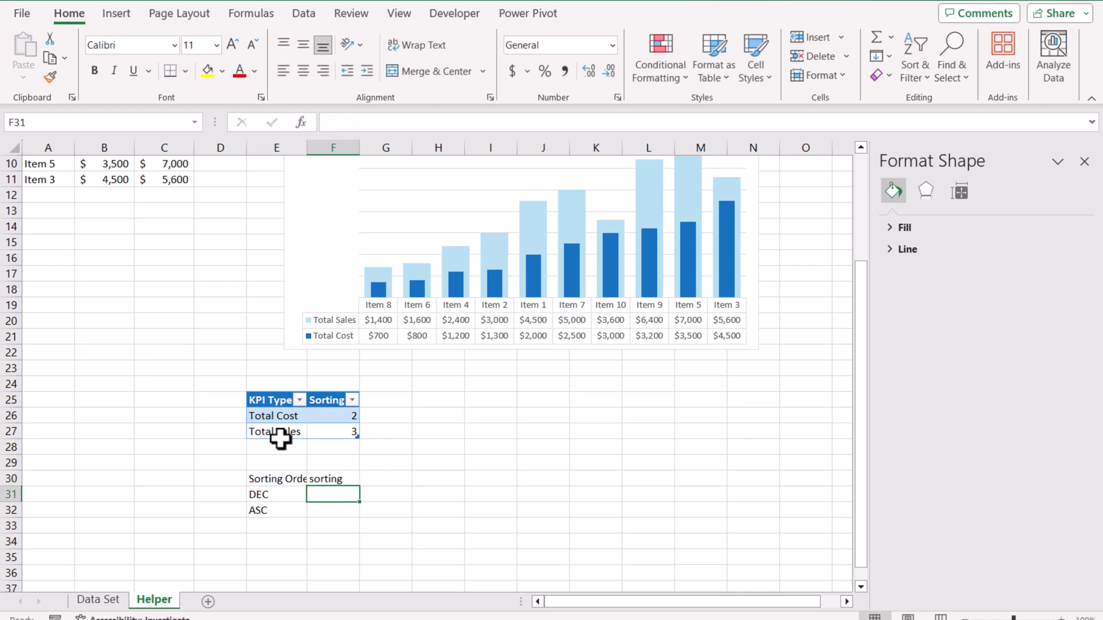
text(-1)
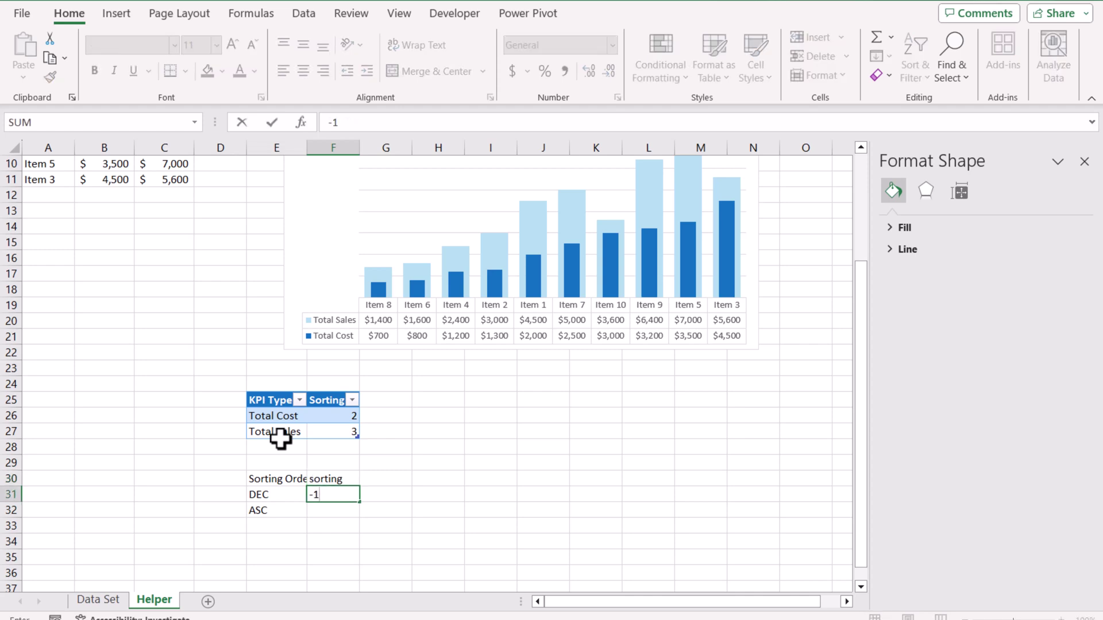
key(Return)
text(1)
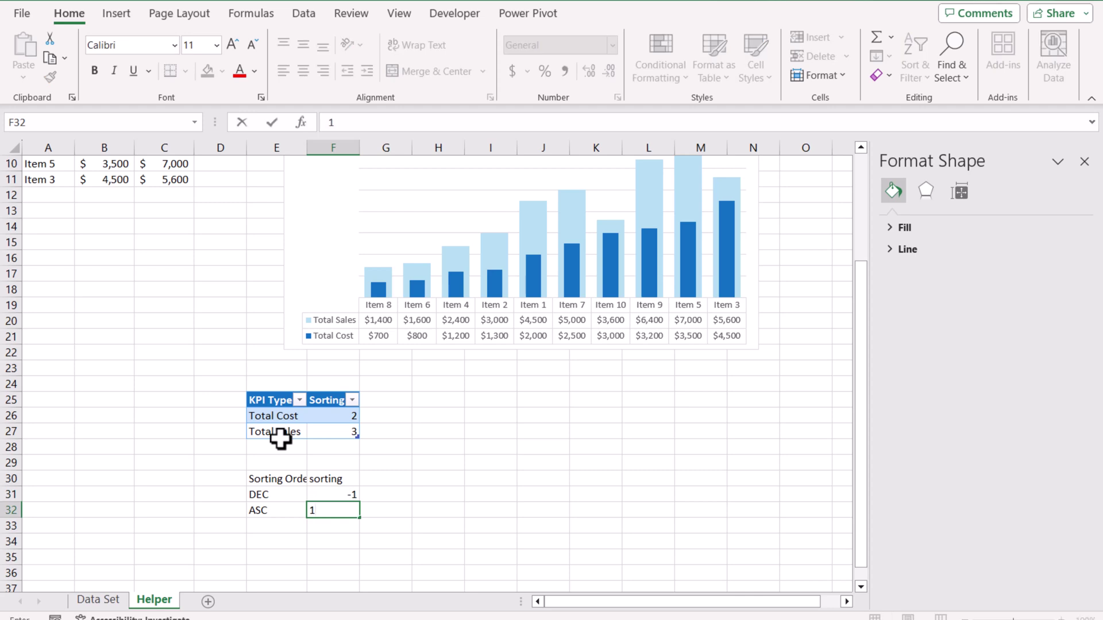
key(Return)
Convert E30:F32 into a table with Ctrl+T.
drag(295, 480, 331, 508)
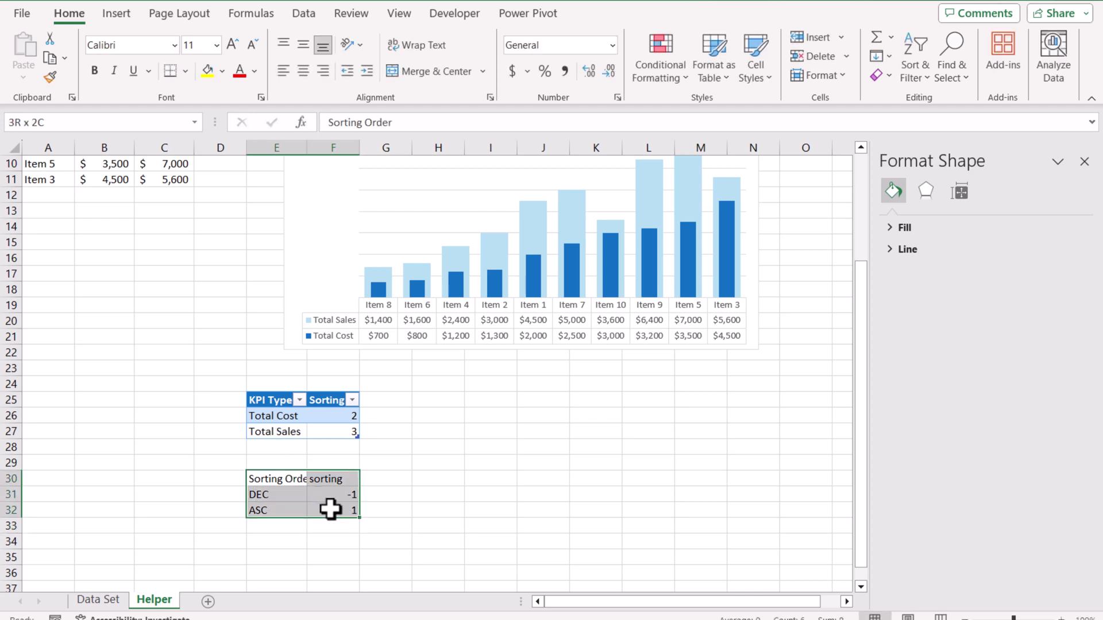
key(ctrl+t)
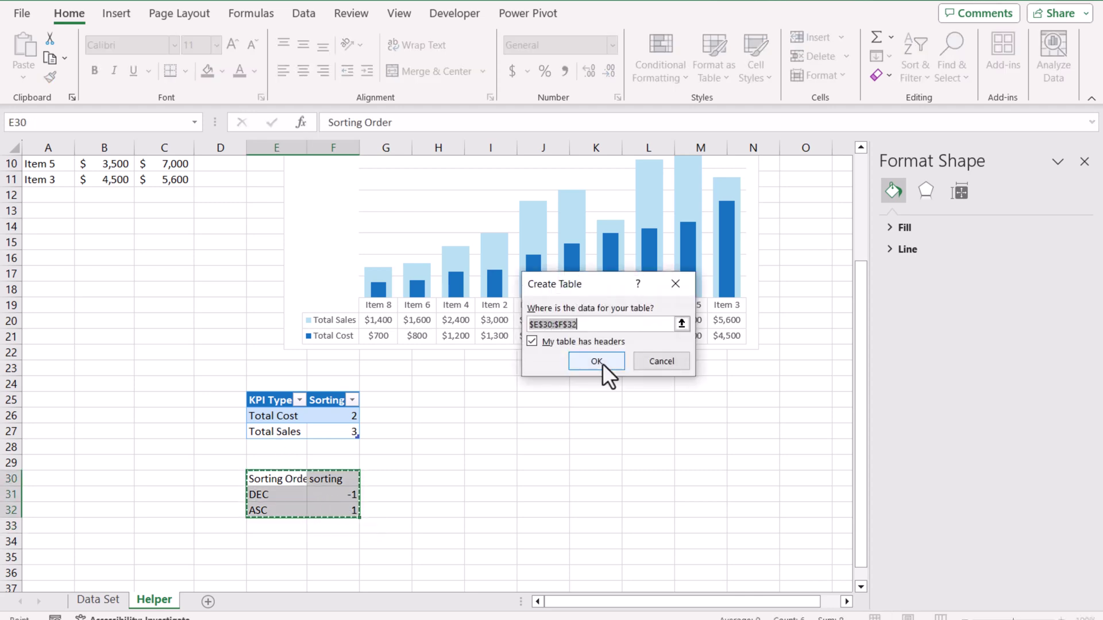
click(596, 362)
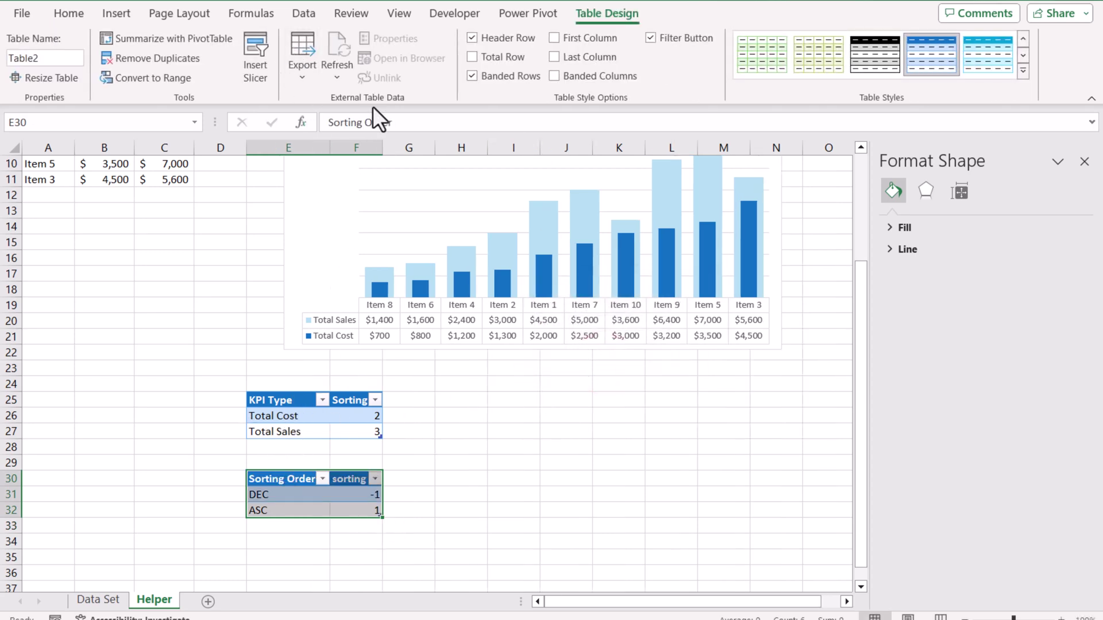
Insert a Sorting Order slicer, hide items without data and its header, and shorten it.
click(256, 74)
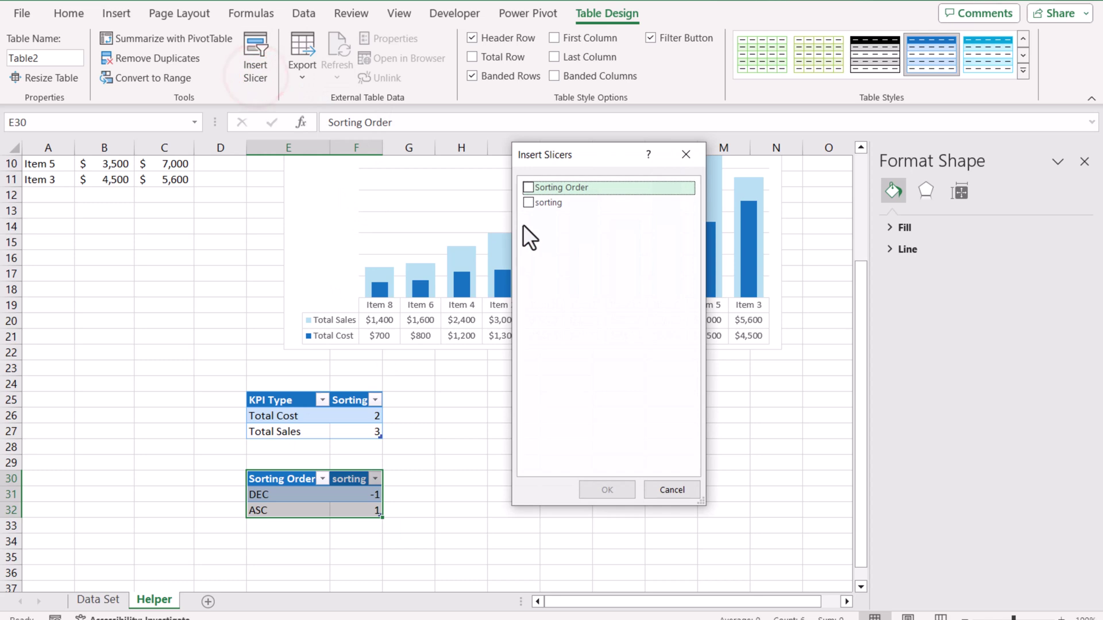
click(530, 188)
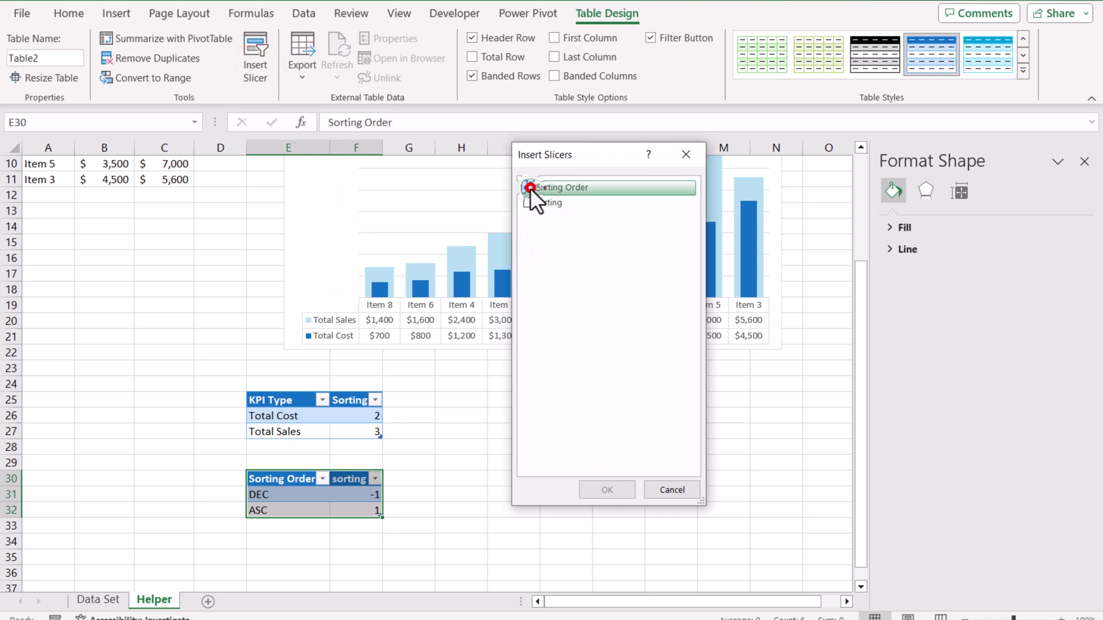
click(618, 486)
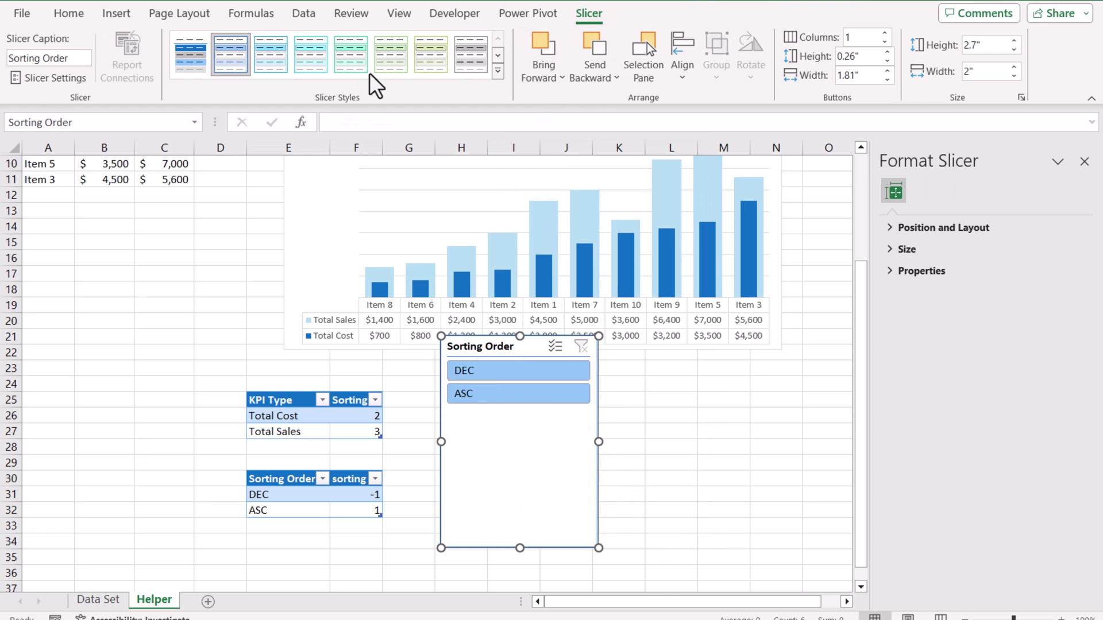
click(62, 81)
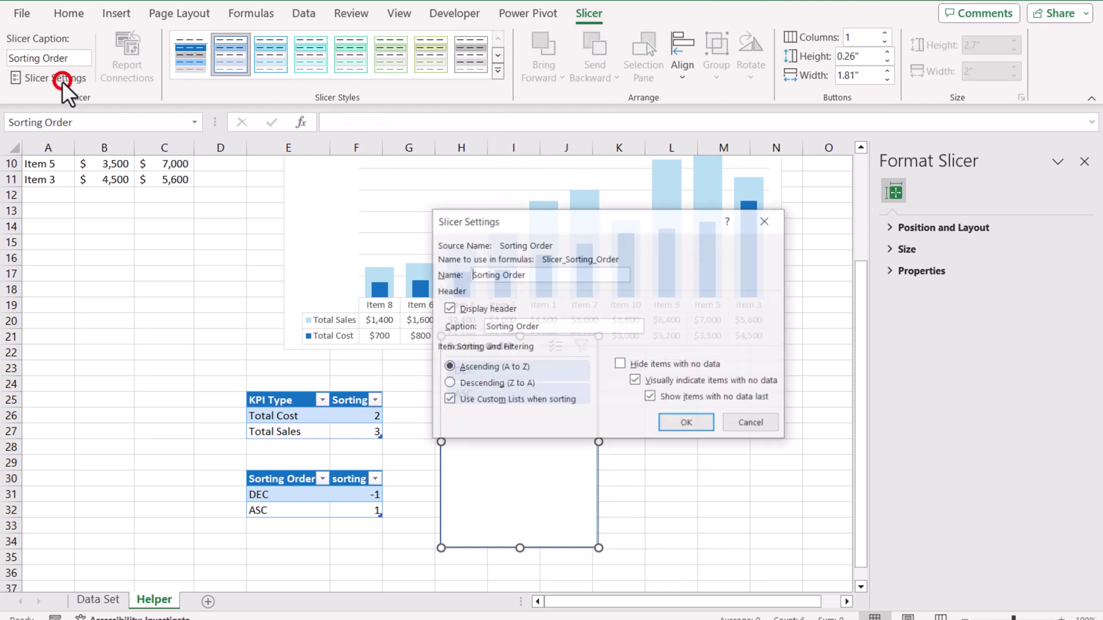
click(644, 366)
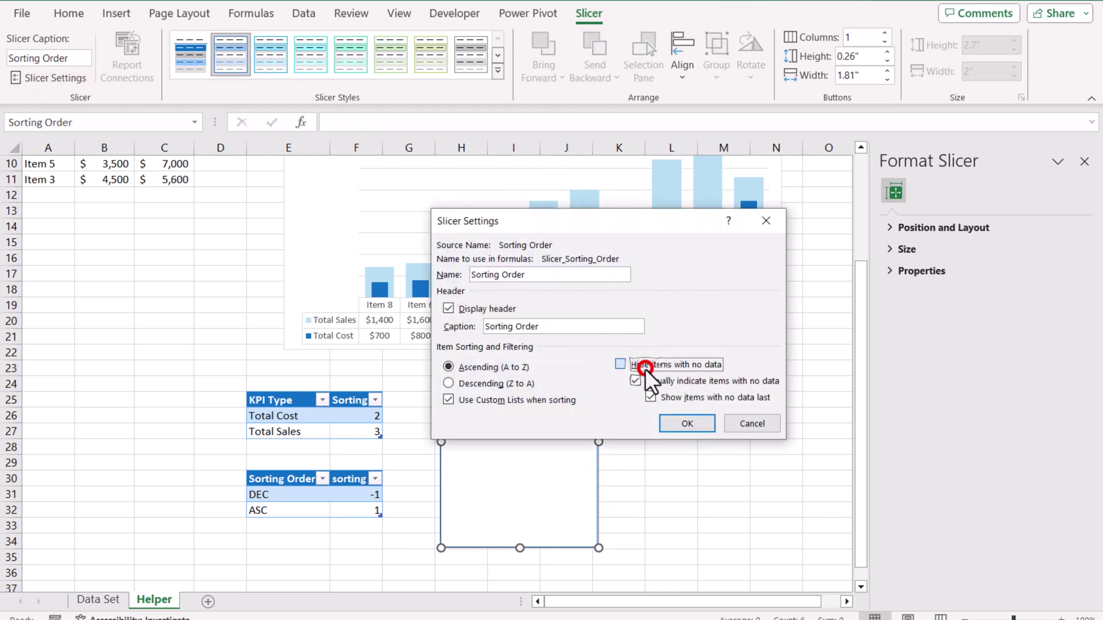
click(449, 308)
click(708, 425)
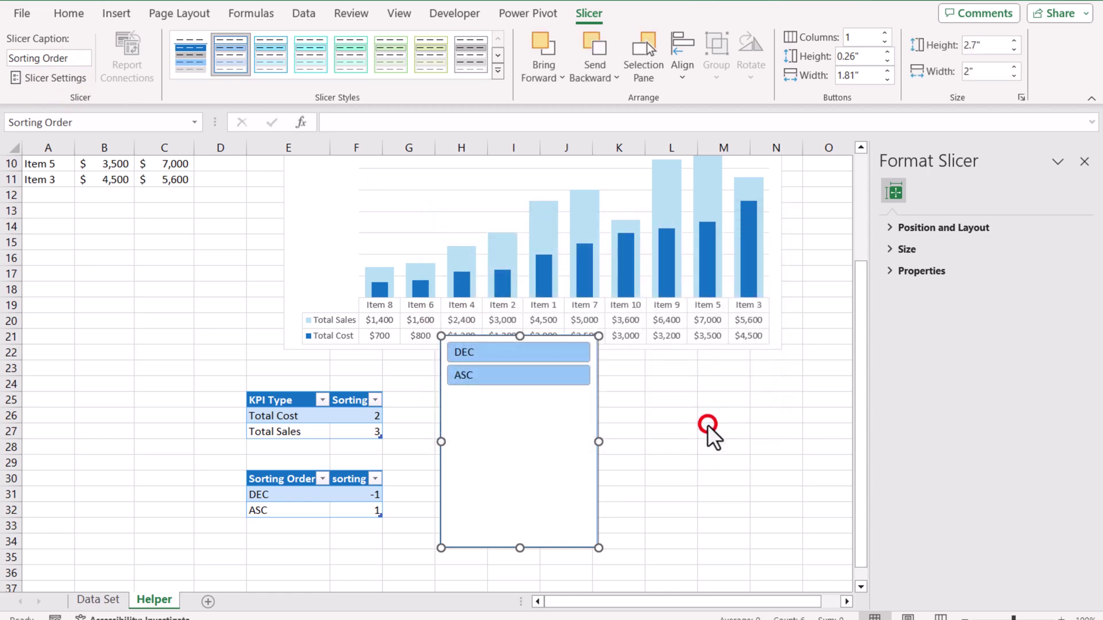
drag(520, 548, 598, 394)
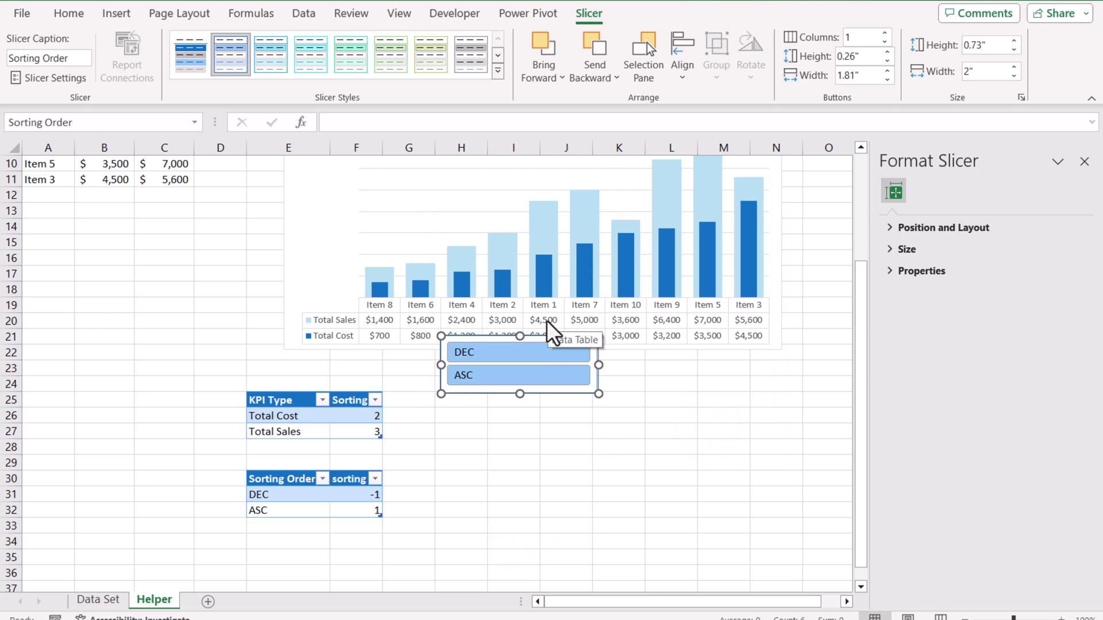
Arrange the slicer buttons in 2 columns, narrow it, and apply a dark blue style.
click(886, 33)
drag(598, 365, 564, 371)
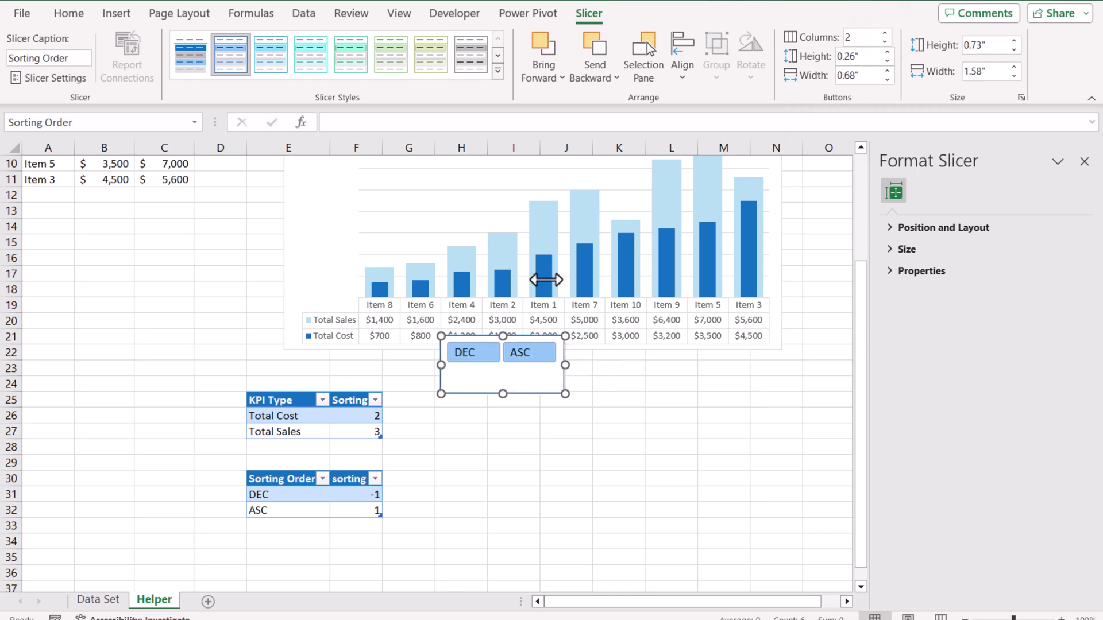
click(498, 70)
click(202, 233)
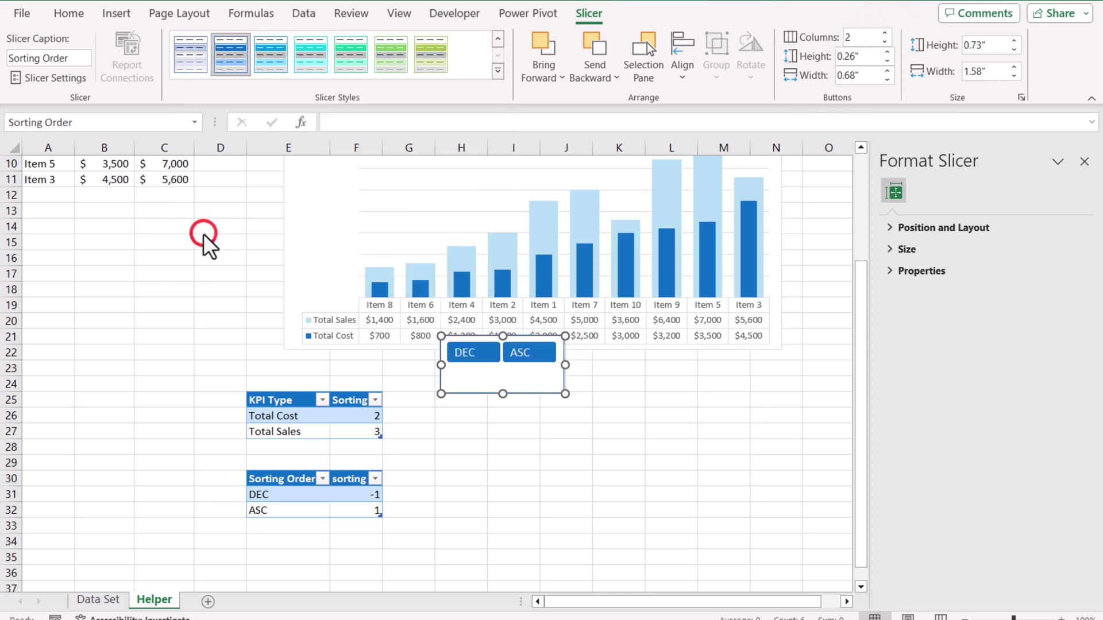
click(559, 458)
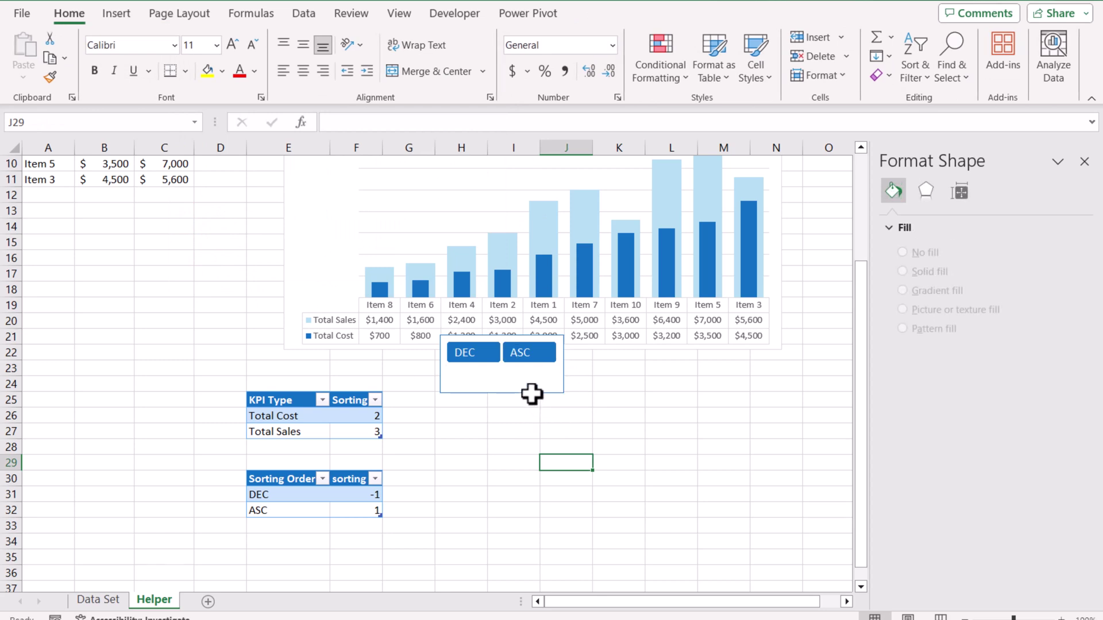
click(544, 389)
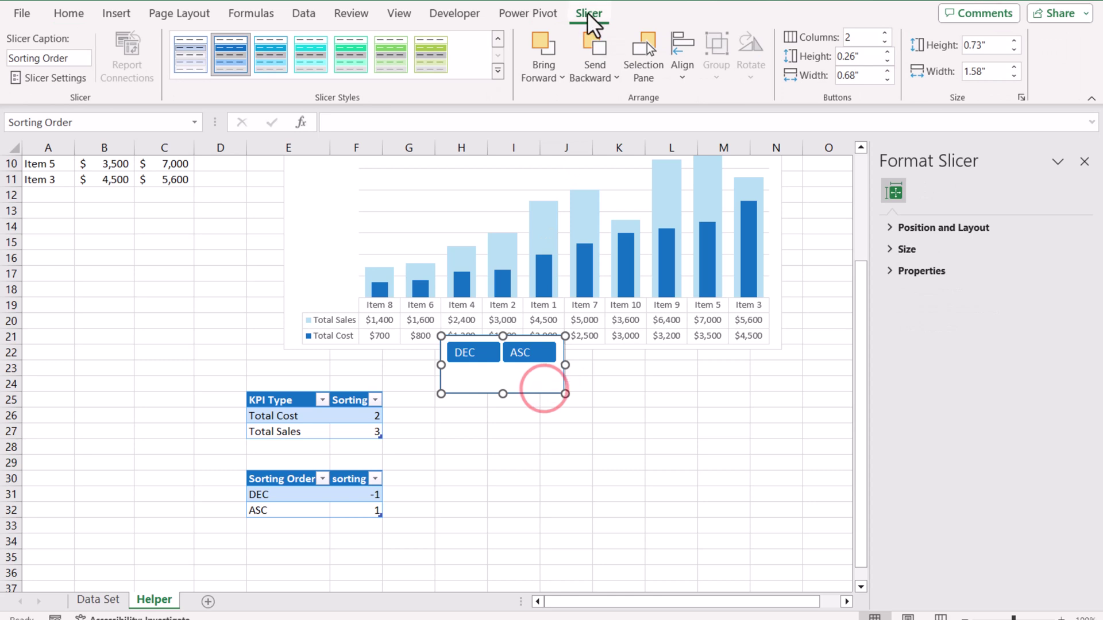
Duplicate the dark slicer style and set its Whole Slicer border to None.
click(498, 71)
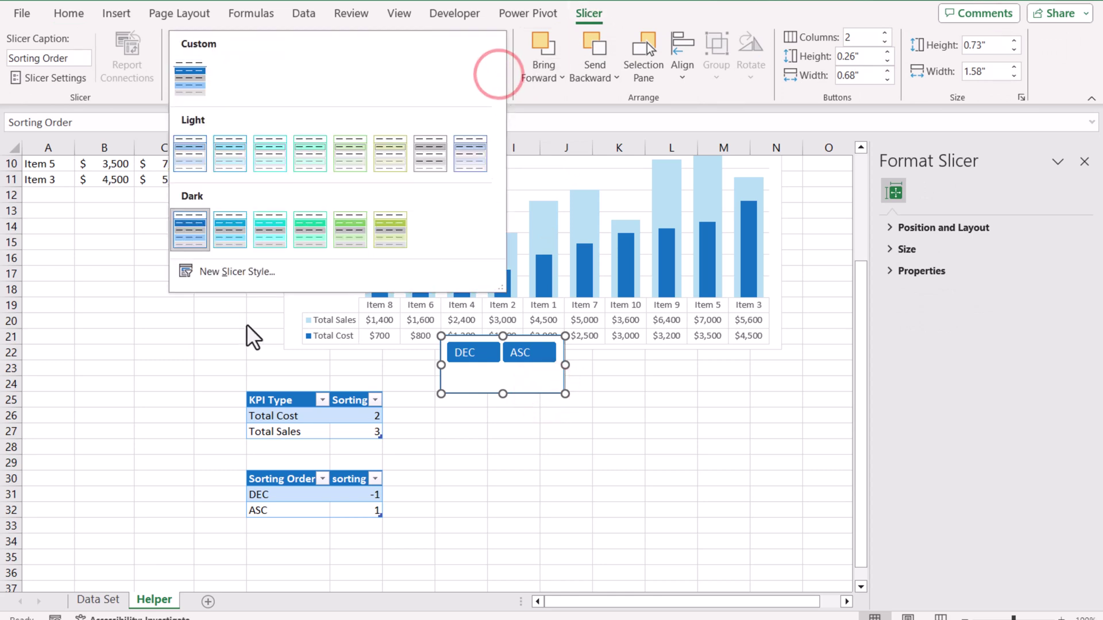
right_click(201, 240)
click(223, 274)
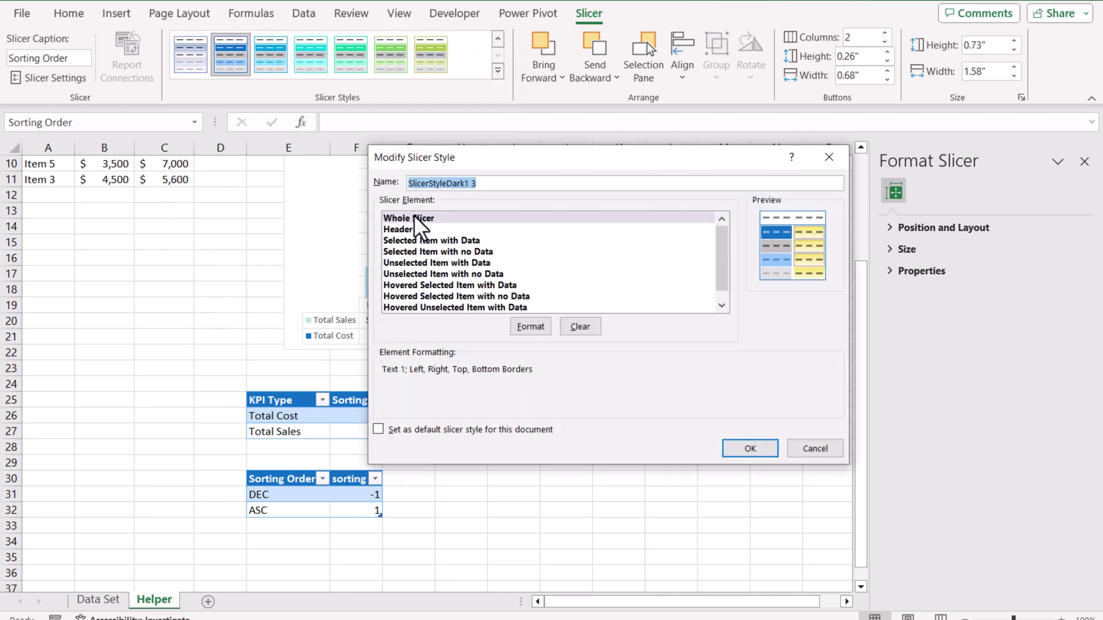
click(523, 328)
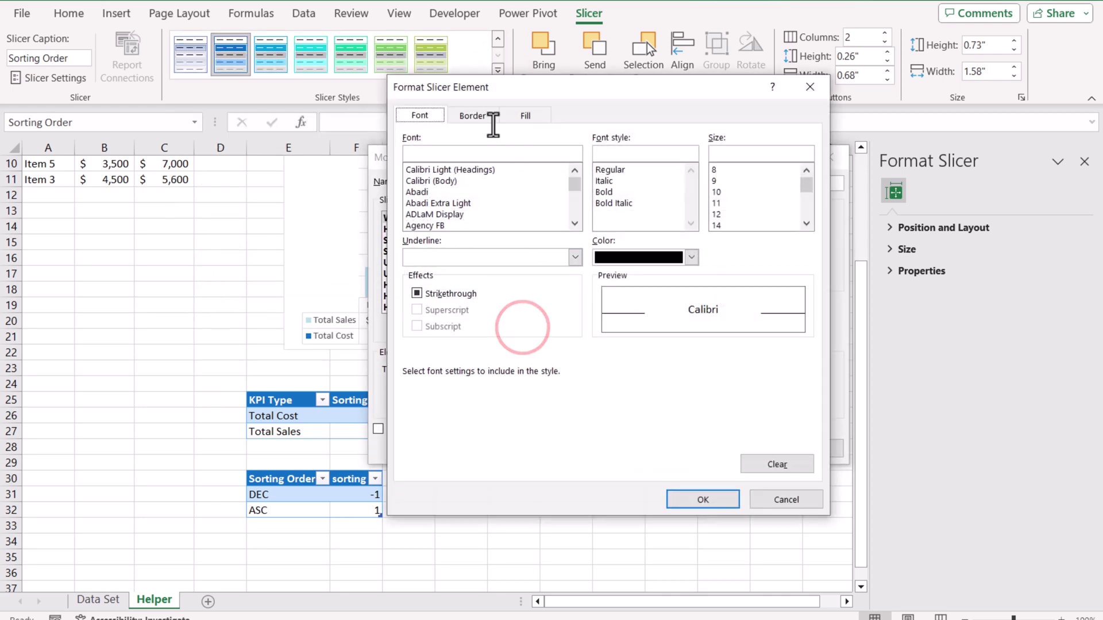
click(491, 116)
click(598, 174)
click(689, 501)
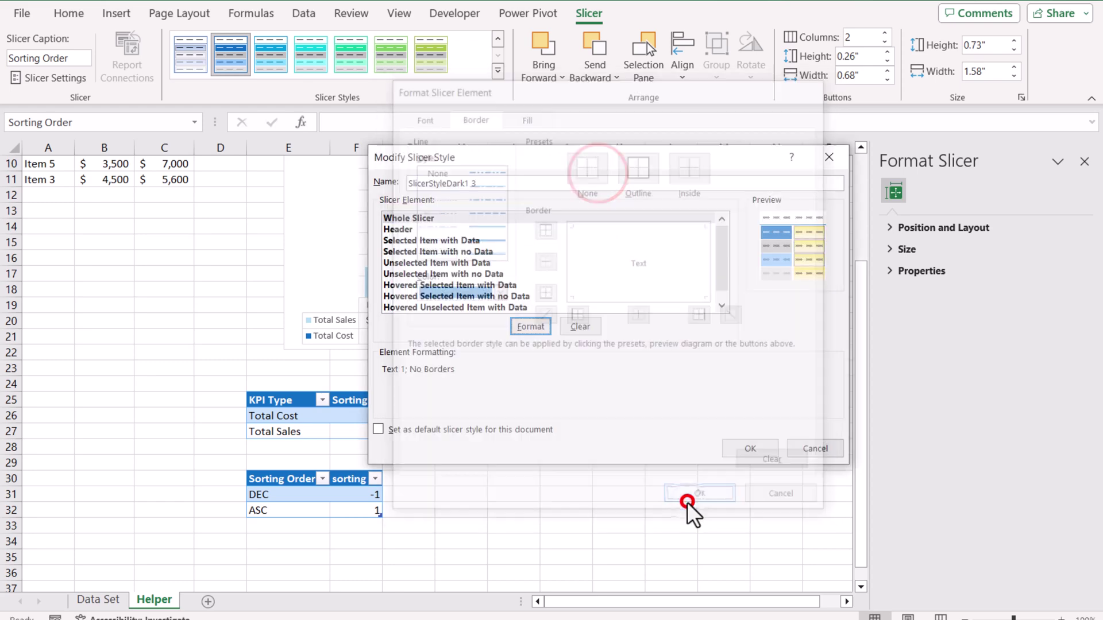
click(744, 447)
Apply the custom borderless SlicerStyleDark1 3 style to the Sorting Order slicer.
click(544, 389)
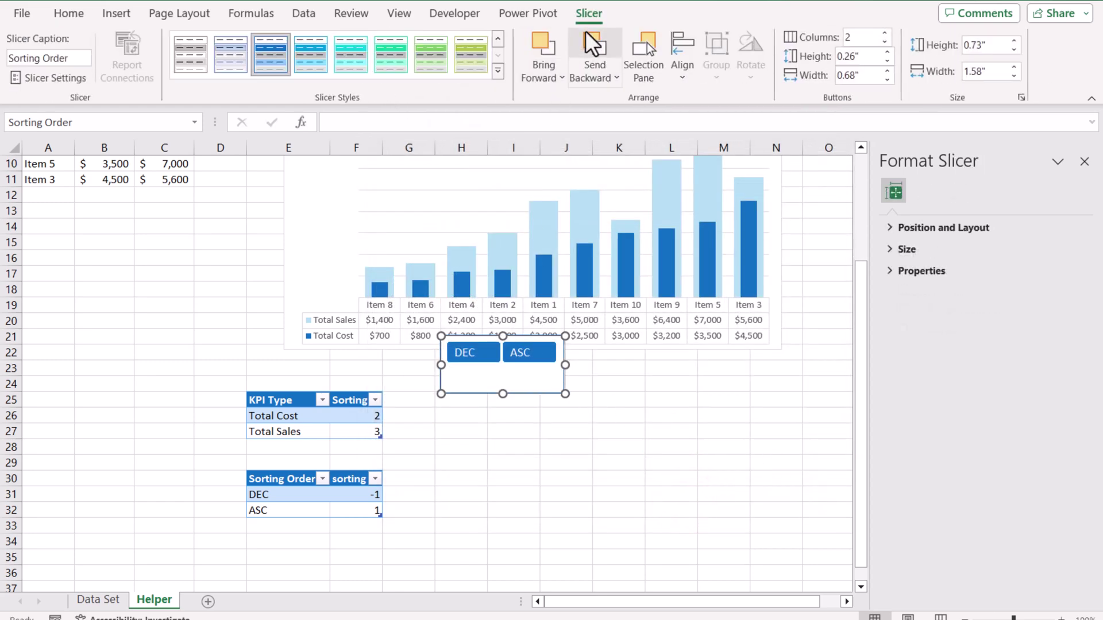
click(502, 75)
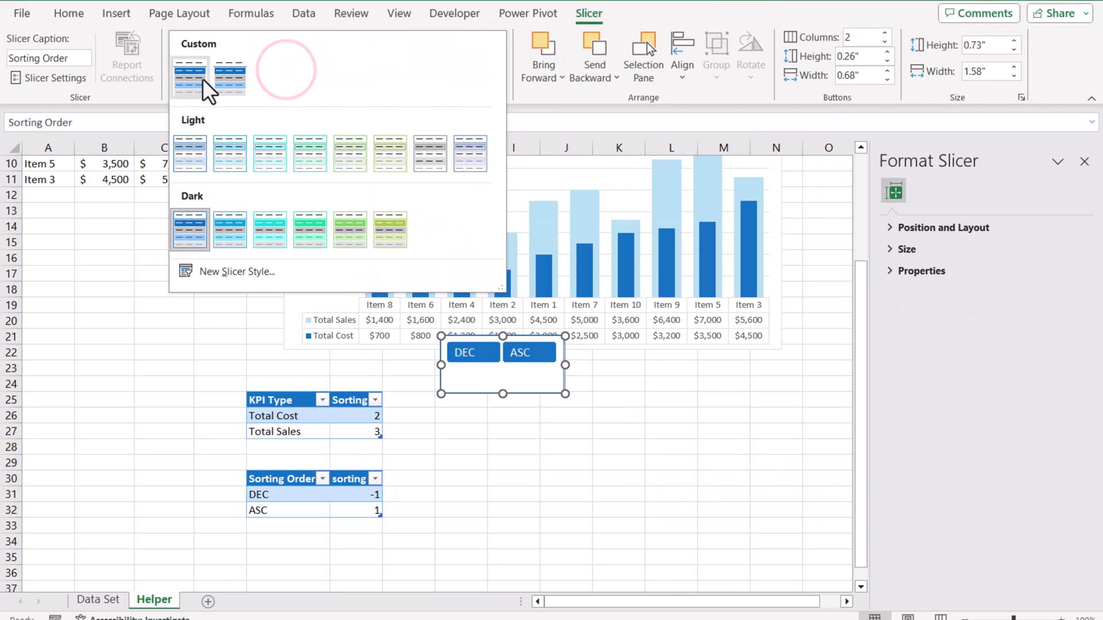
click(202, 78)
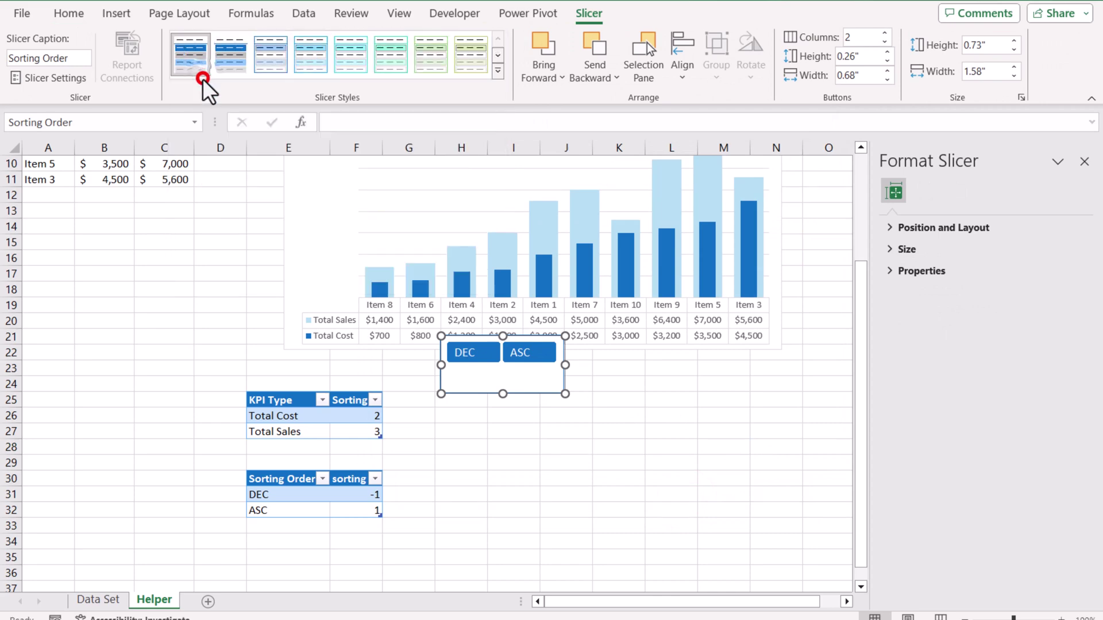
click(490, 460)
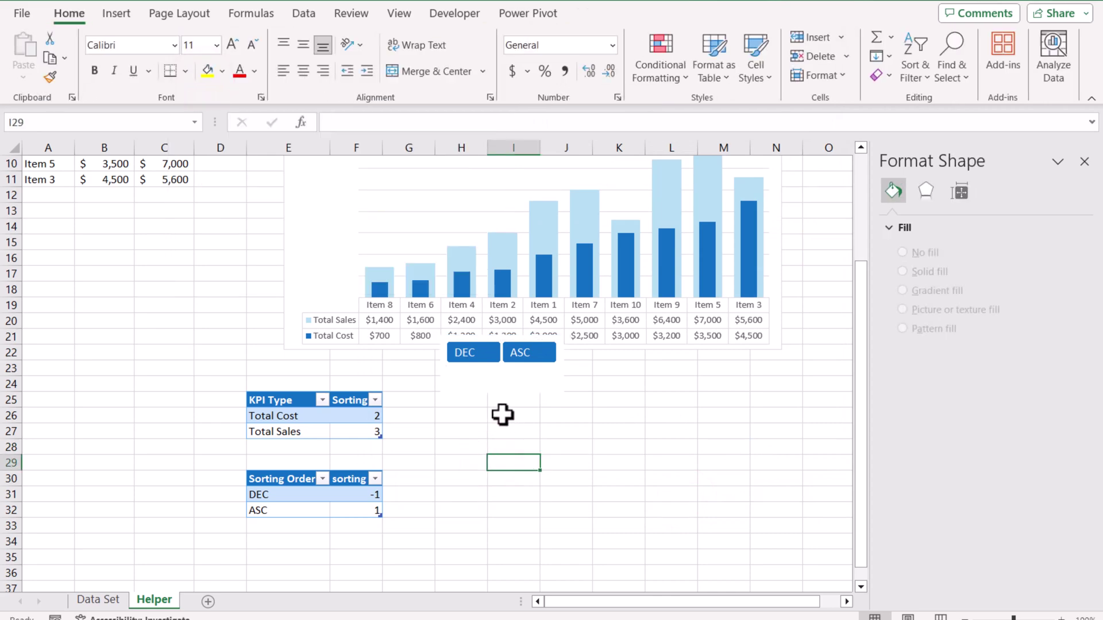
Drag the DEC/ASC slicer from below the chart to above its top-right corner.
scroll(503, 416, up, 2)
click(557, 510)
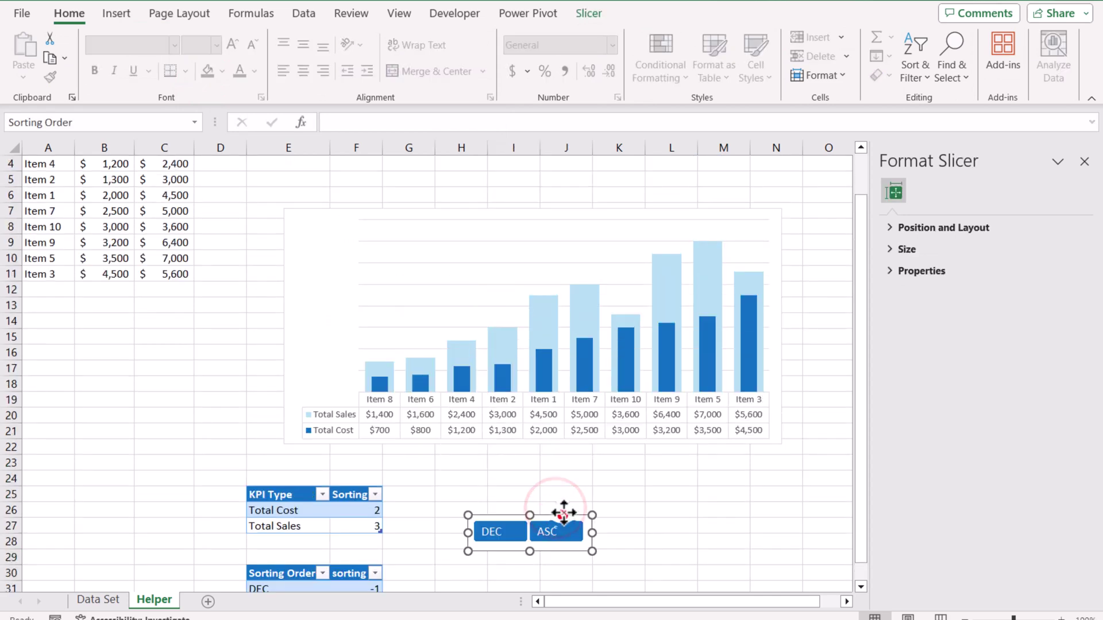
drag(563, 513, 756, 171)
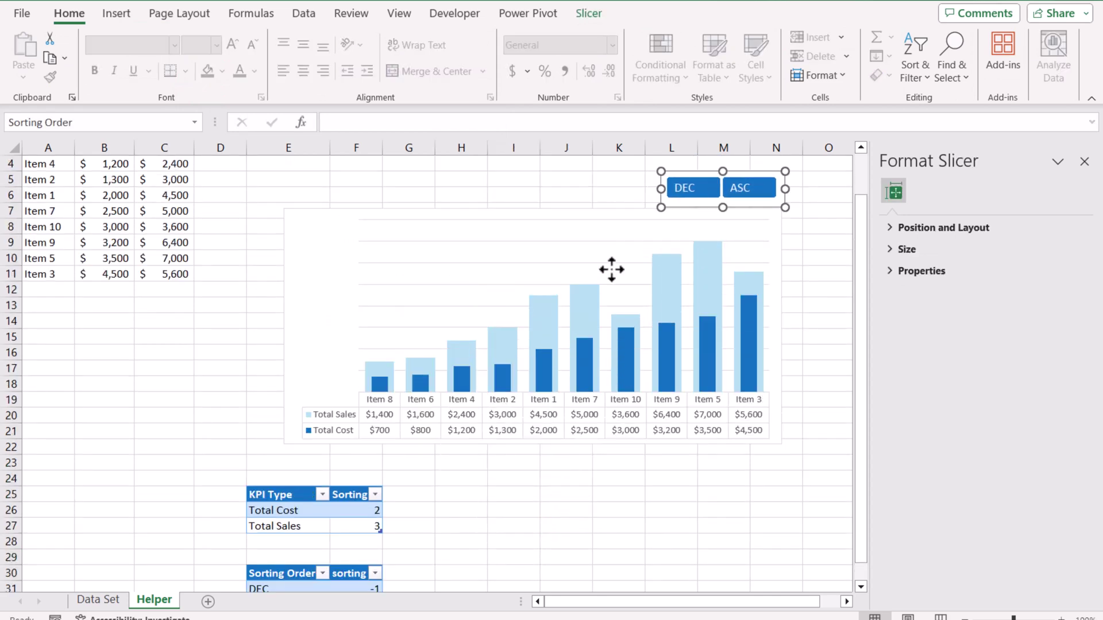
click(264, 495)
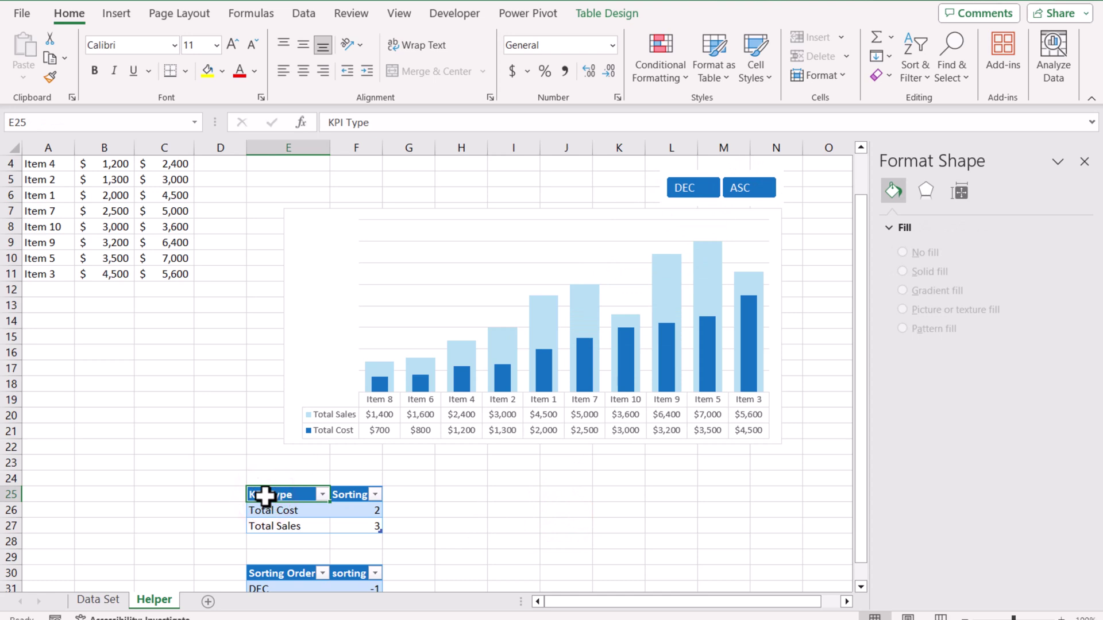
click(620, 12)
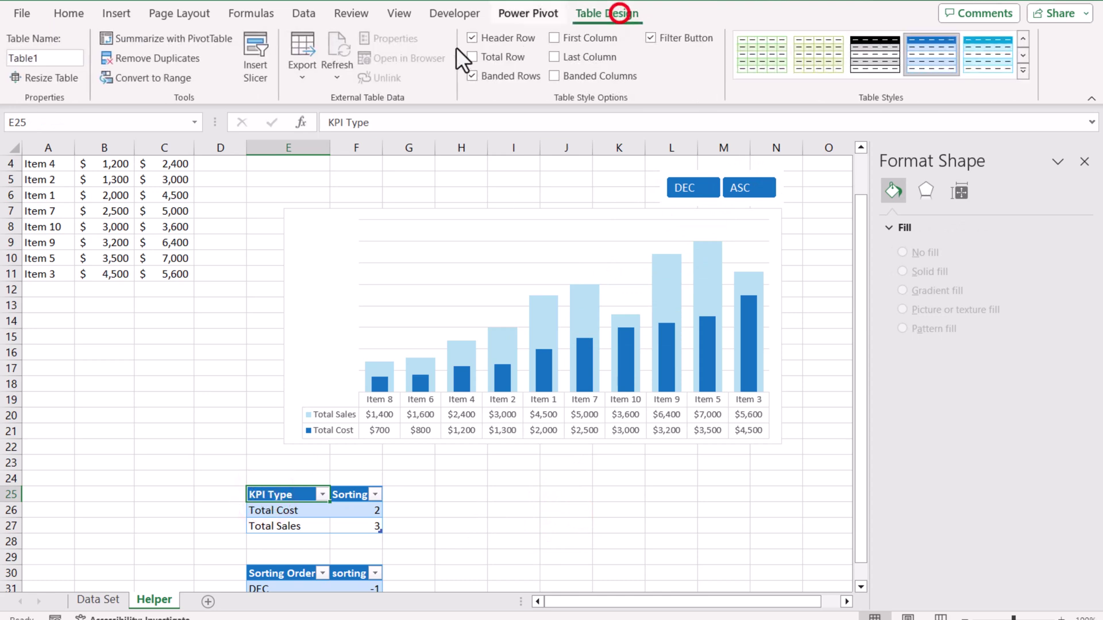
Insert a KPI Type slicer that hides items with no data and has no header.
click(267, 75)
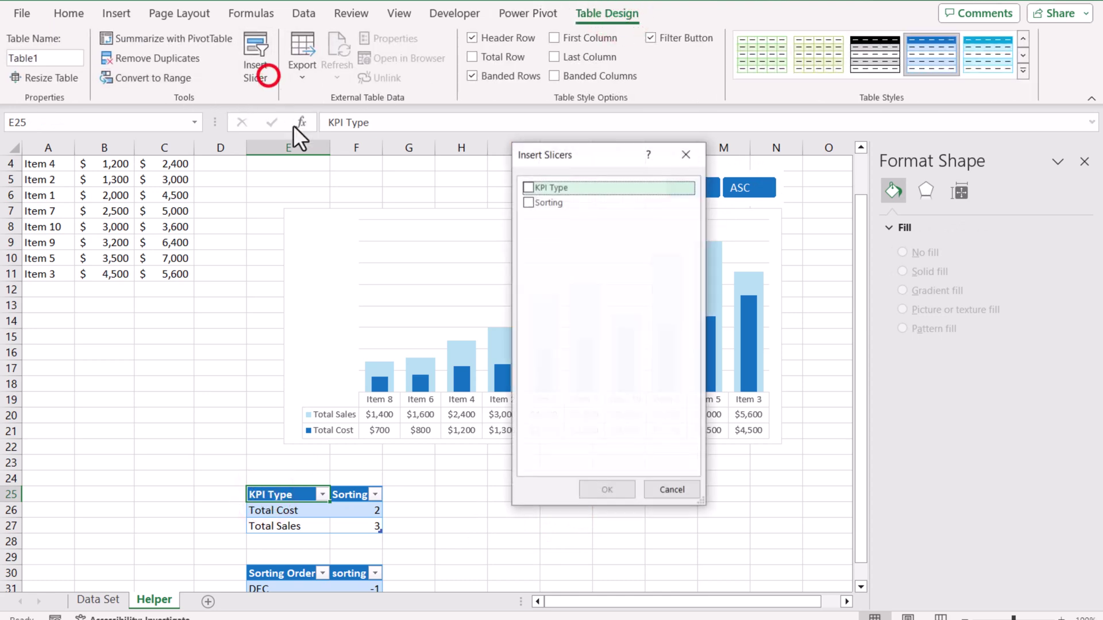
click(526, 188)
click(615, 489)
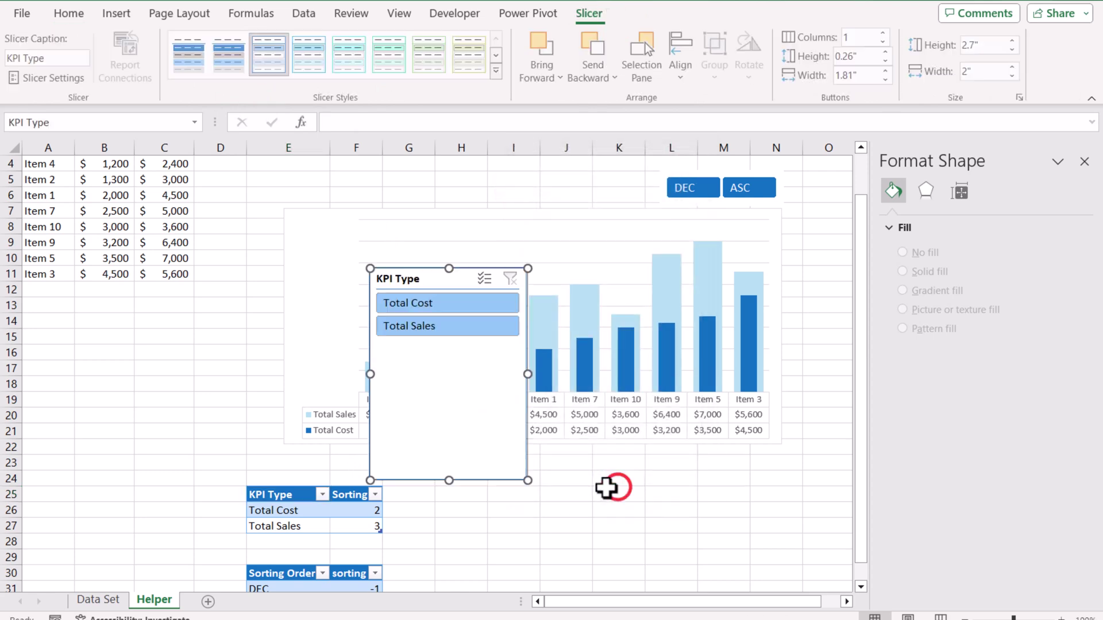
click(74, 79)
click(678, 366)
click(449, 308)
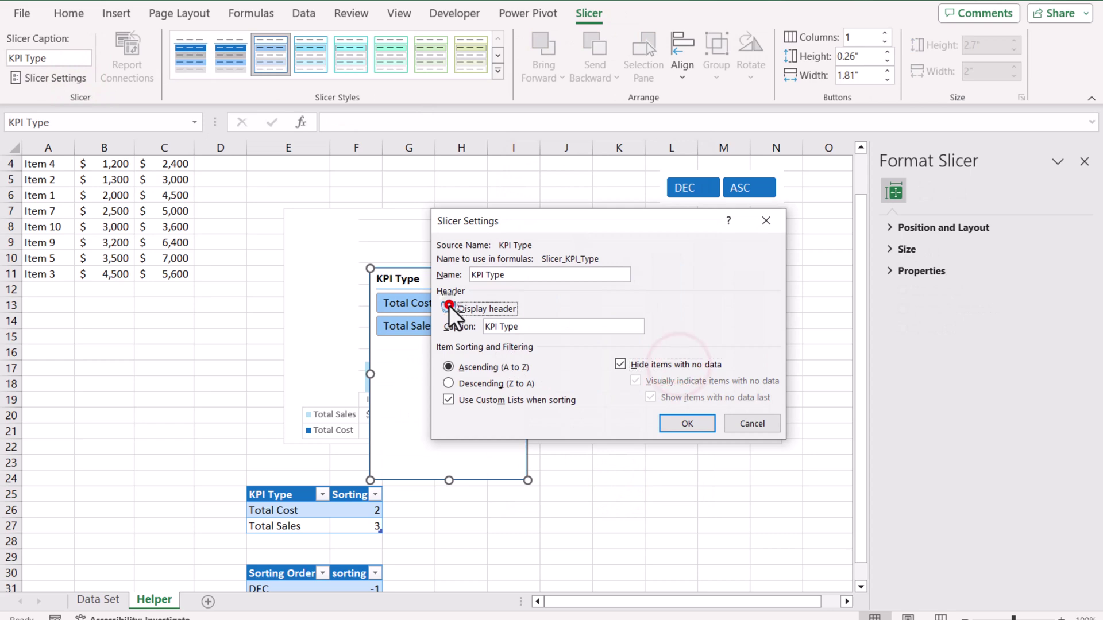
click(660, 424)
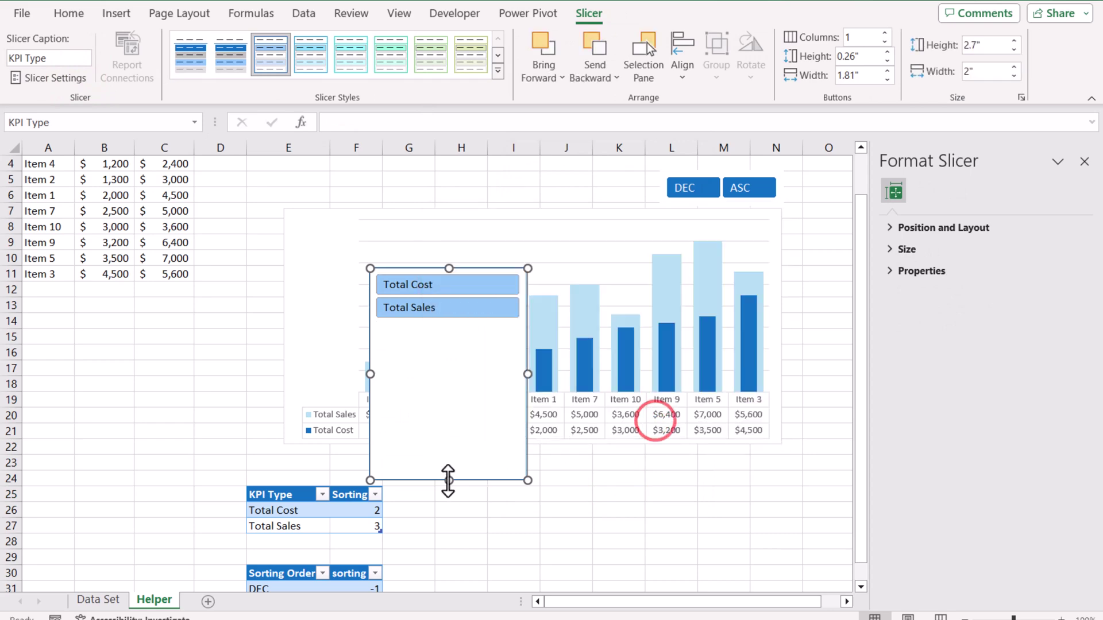
Lay out the KPI slicer in 2 columns, 0.46 in tall, dark blue, above the chart's top-left.
drag(449, 481, 446, 324)
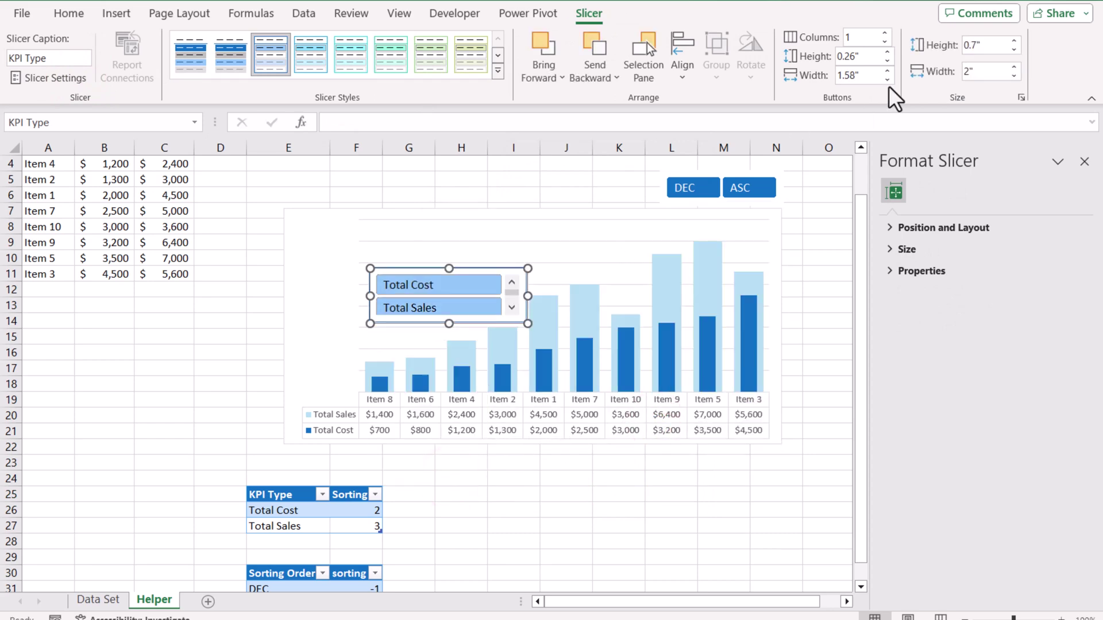
click(885, 33)
drag(458, 268, 379, 164)
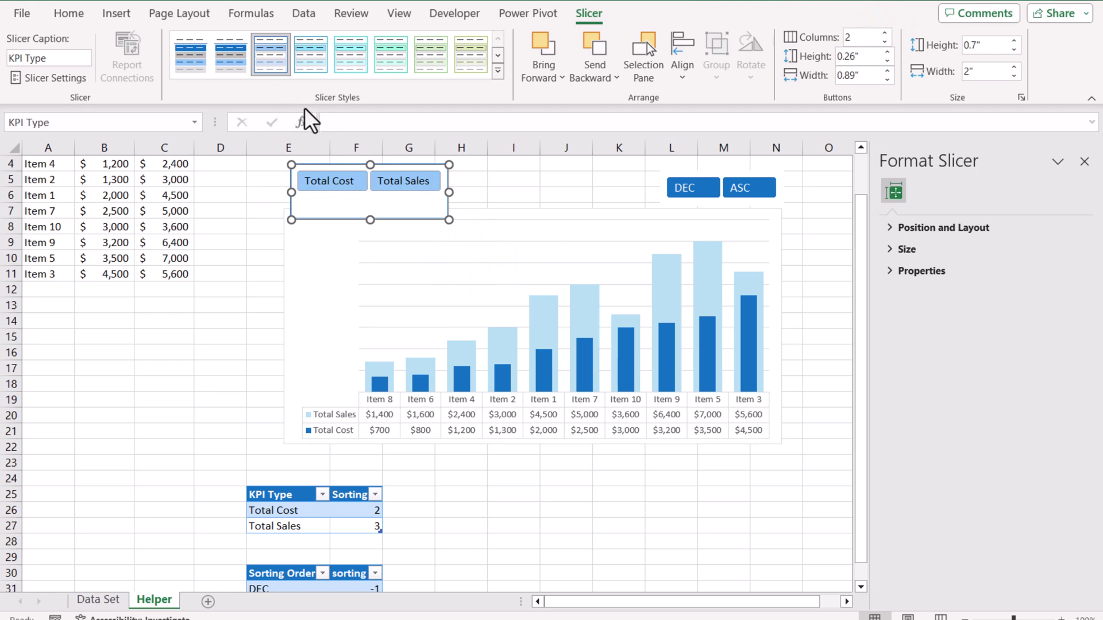
click(186, 63)
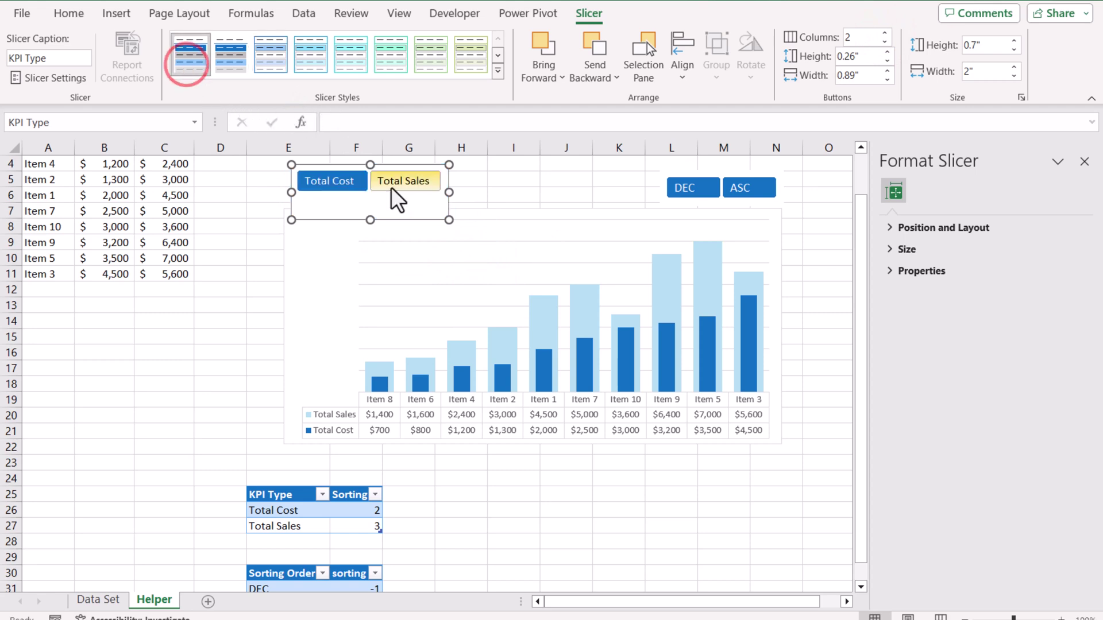
drag(370, 218, 374, 201)
click(510, 195)
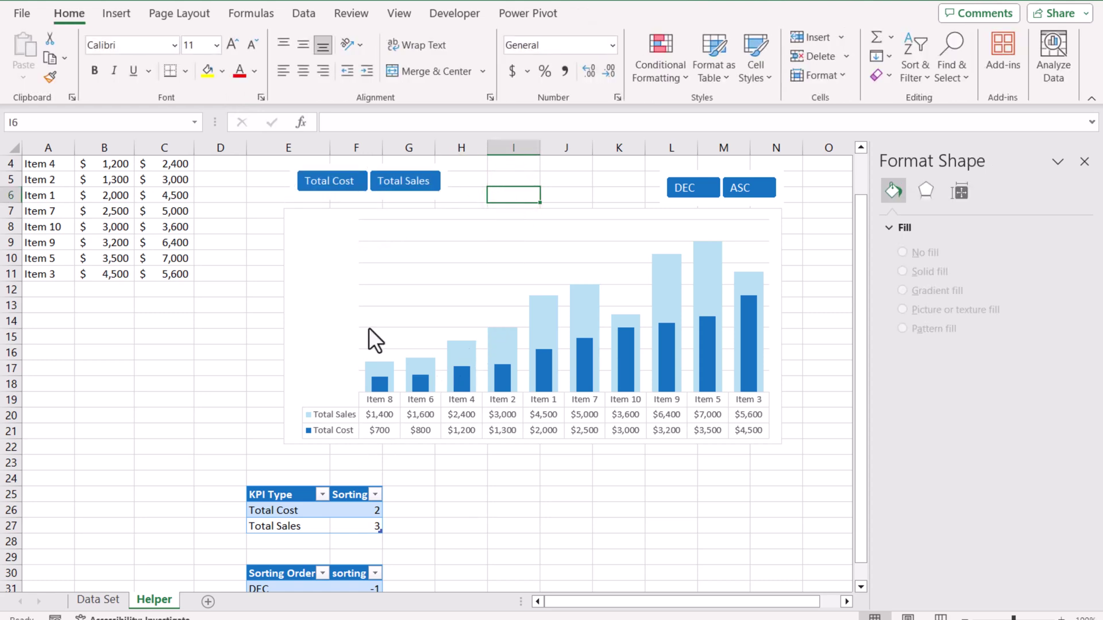
Try the Total Cost, Total Sales, DEC and ASC buttons, ending on Total Sales and ASC.
click(336, 183)
click(408, 184)
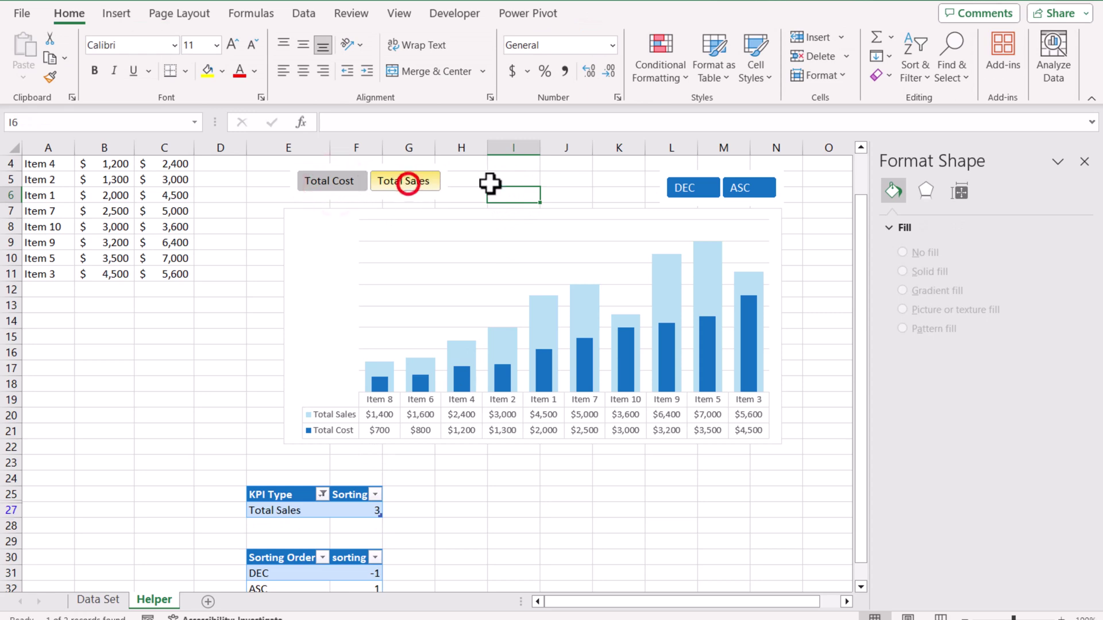
click(685, 188)
click(743, 188)
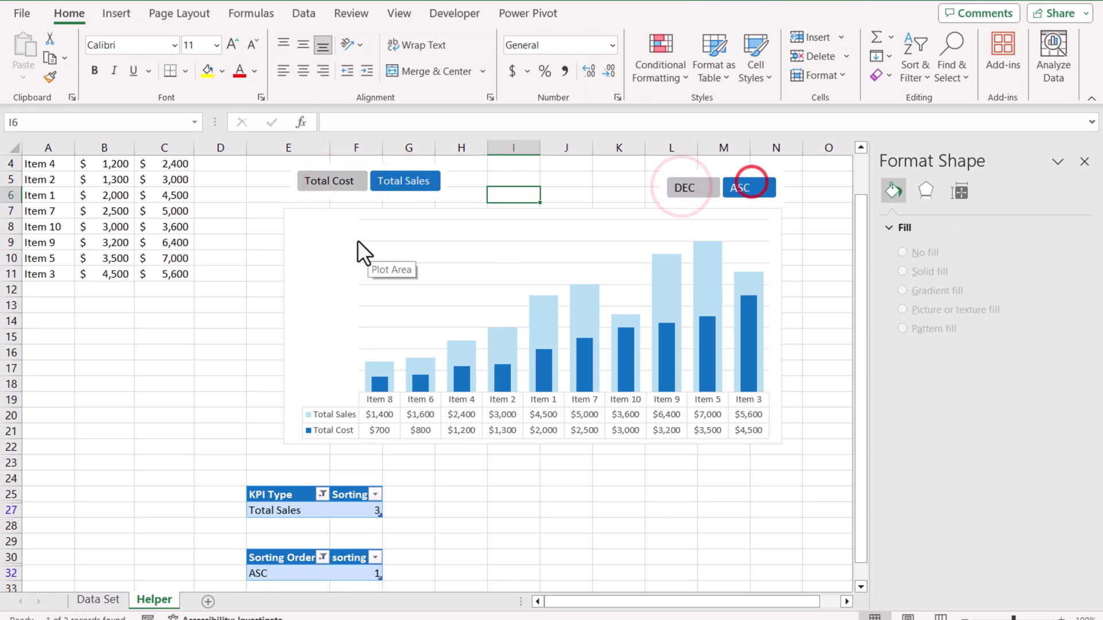
click(328, 188)
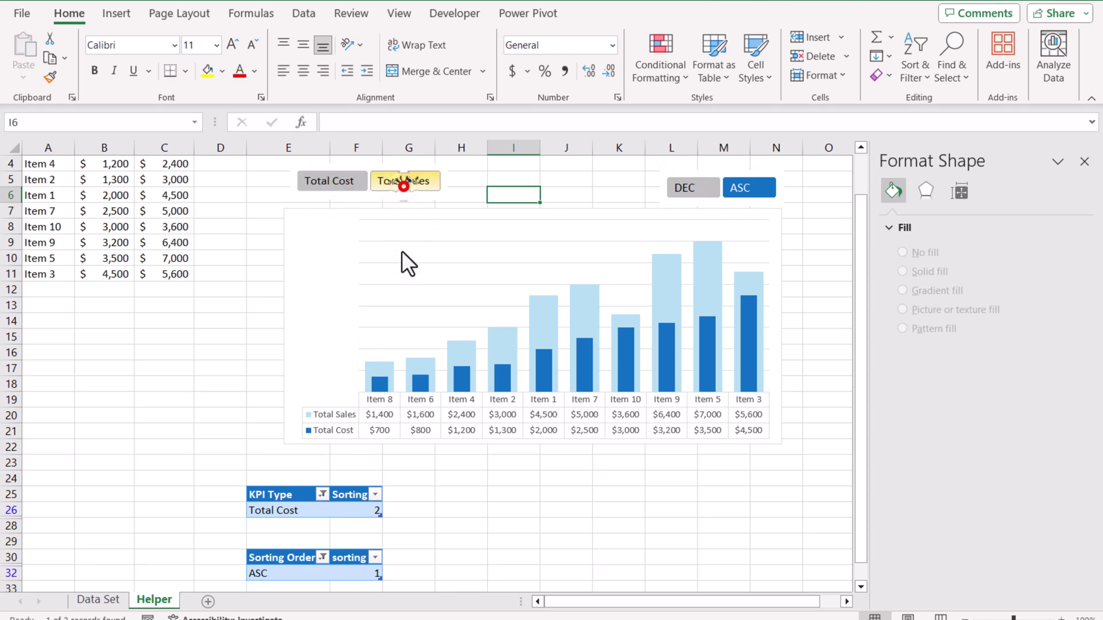
click(404, 180)
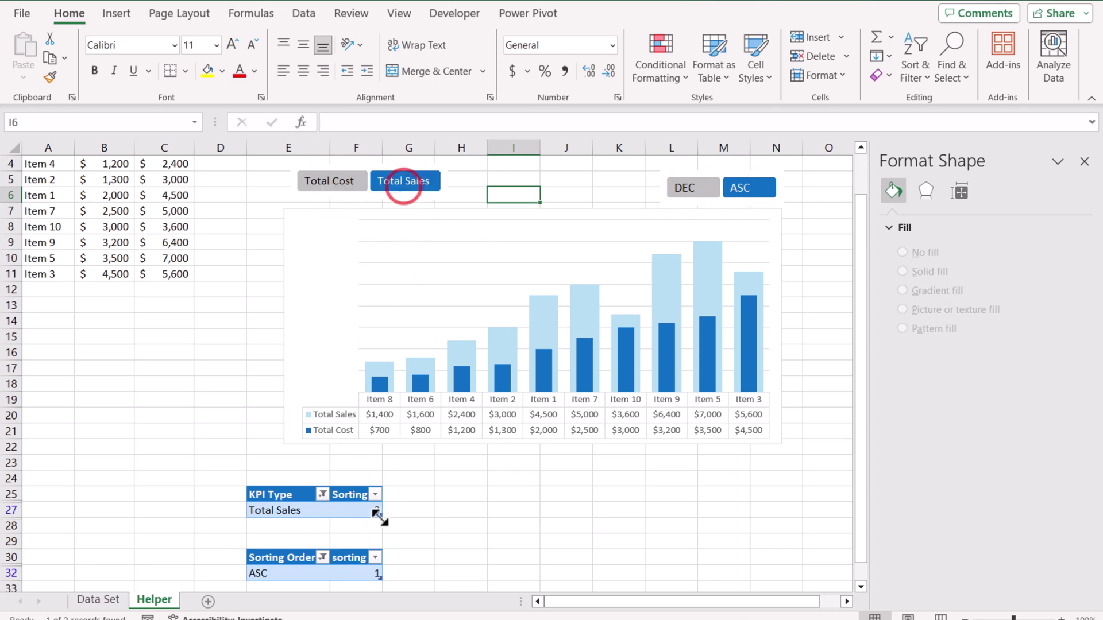
click(702, 192)
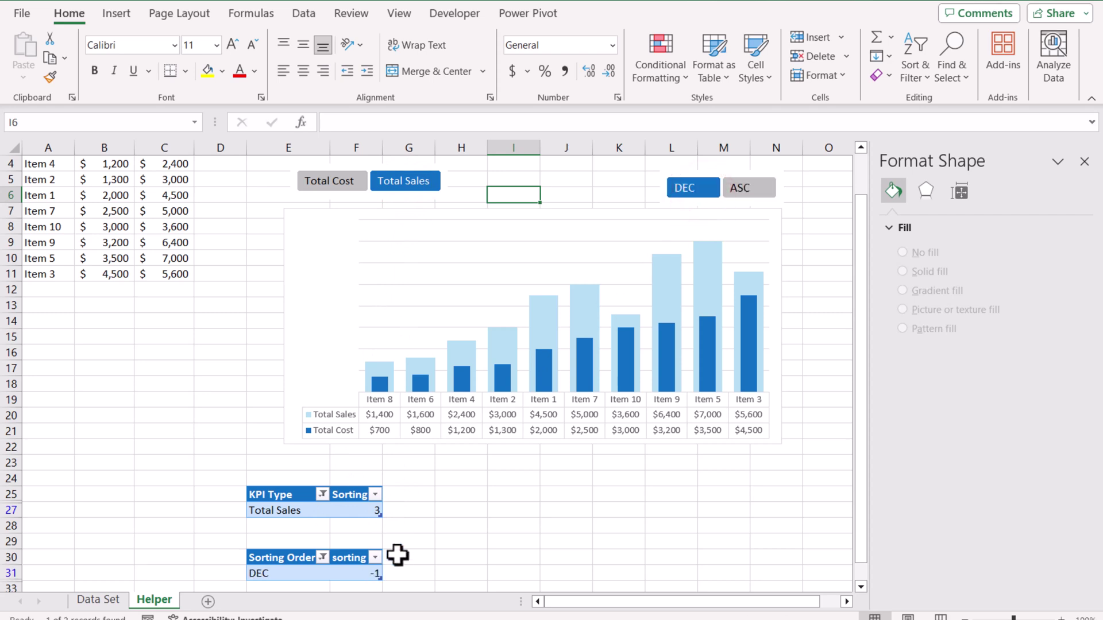
click(757, 185)
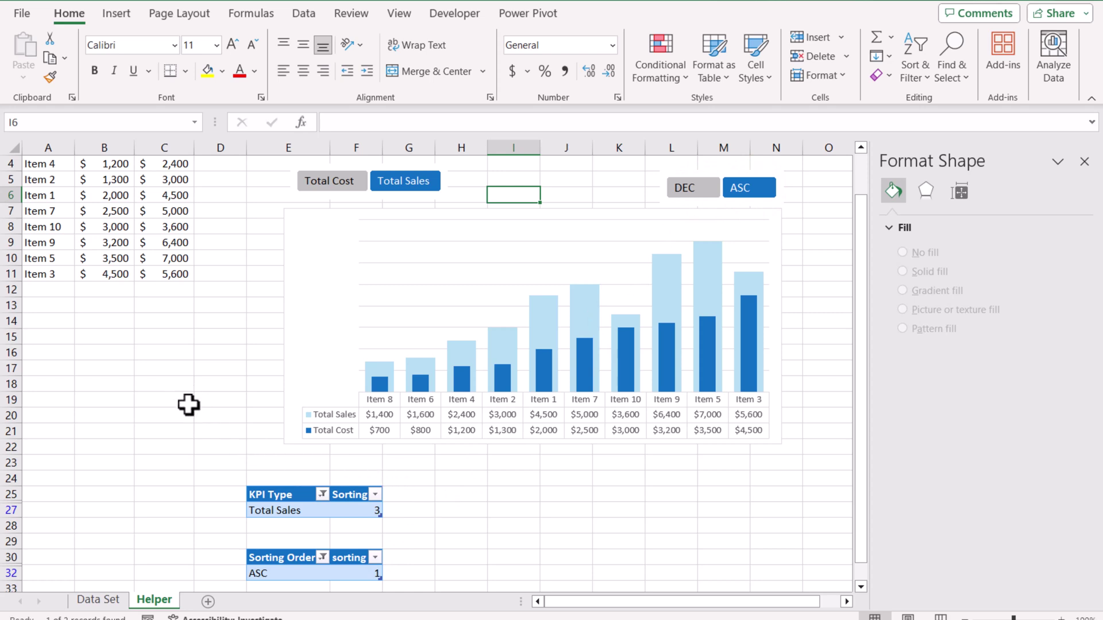
click(163, 401)
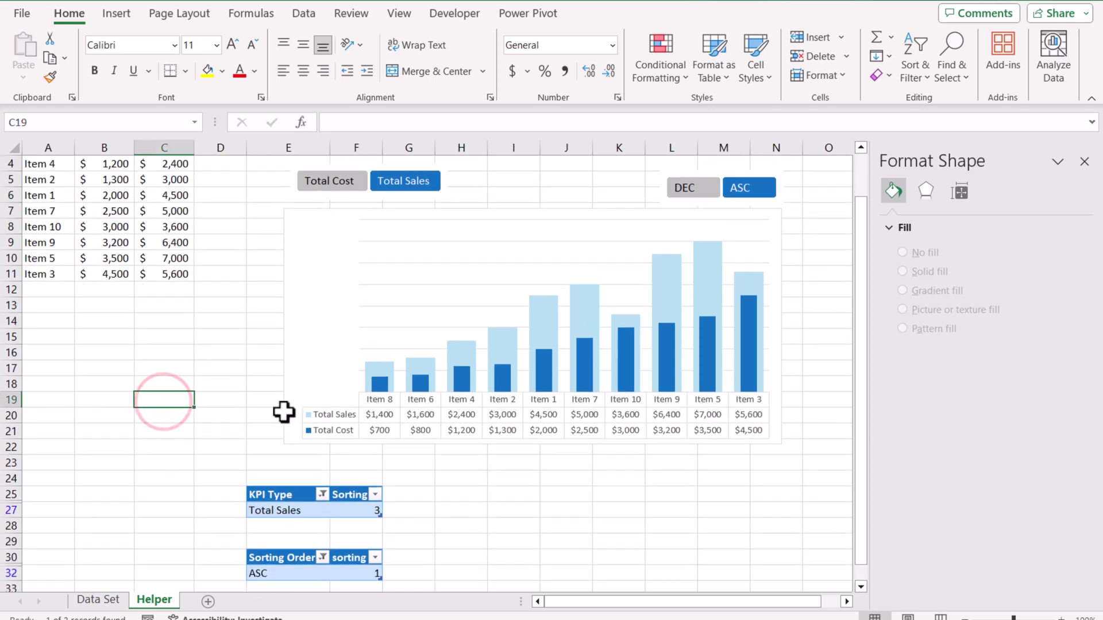
Enter =SUBTOTAL(109,Table1[Sorting]) in C19 so it returns 3 for Total Sales.
text(=subtotal()
scroll(278, 532, down, 3)
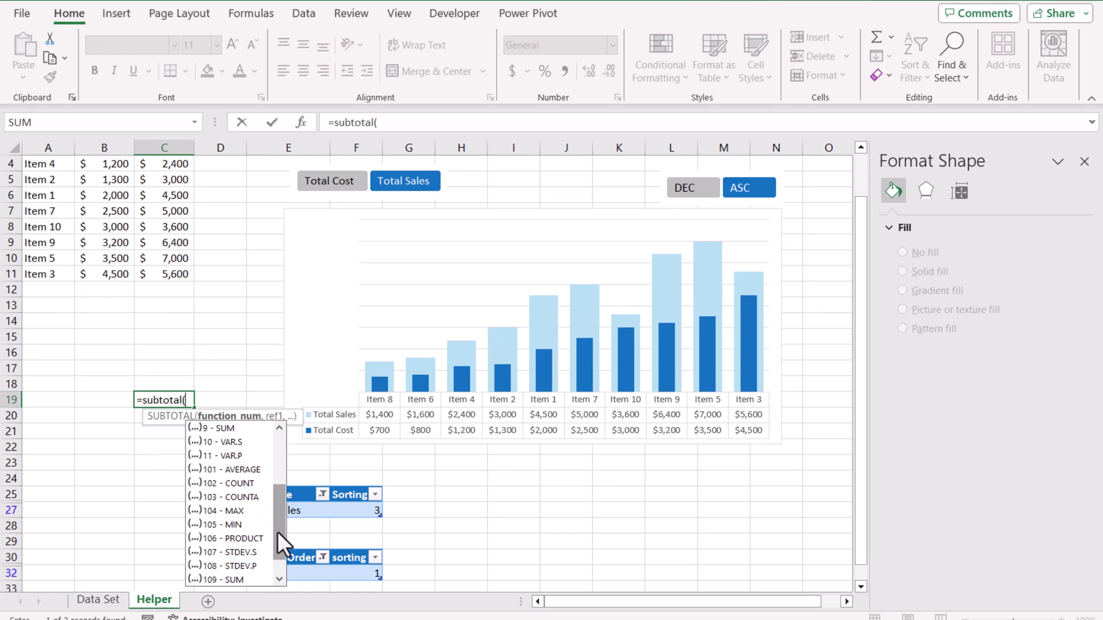
double_click(240, 579)
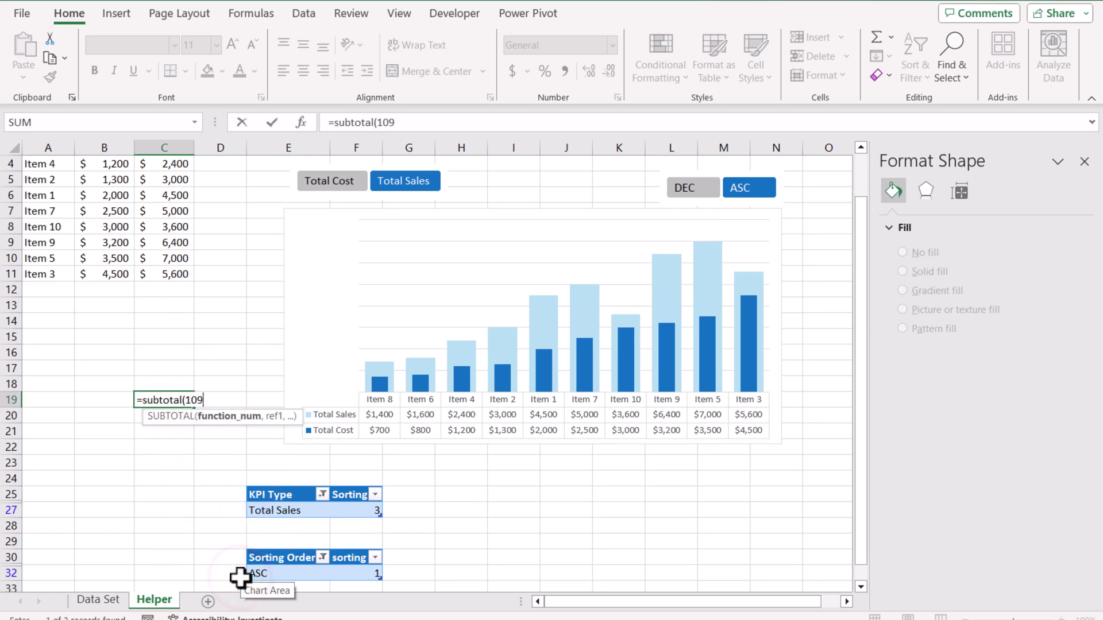
text(,)
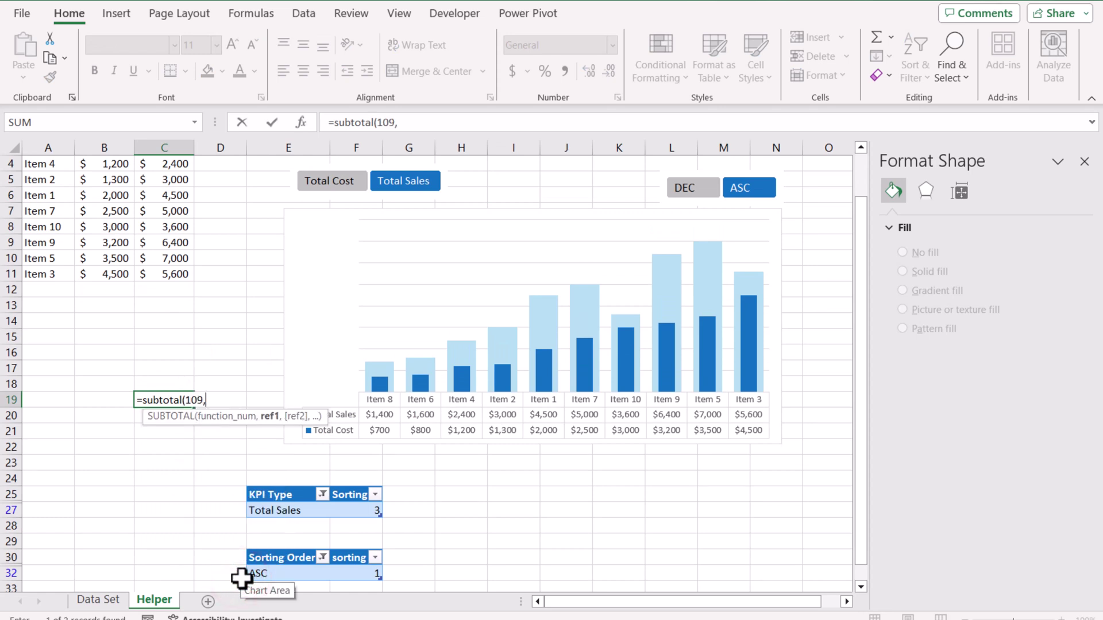
click(348, 486)
text())
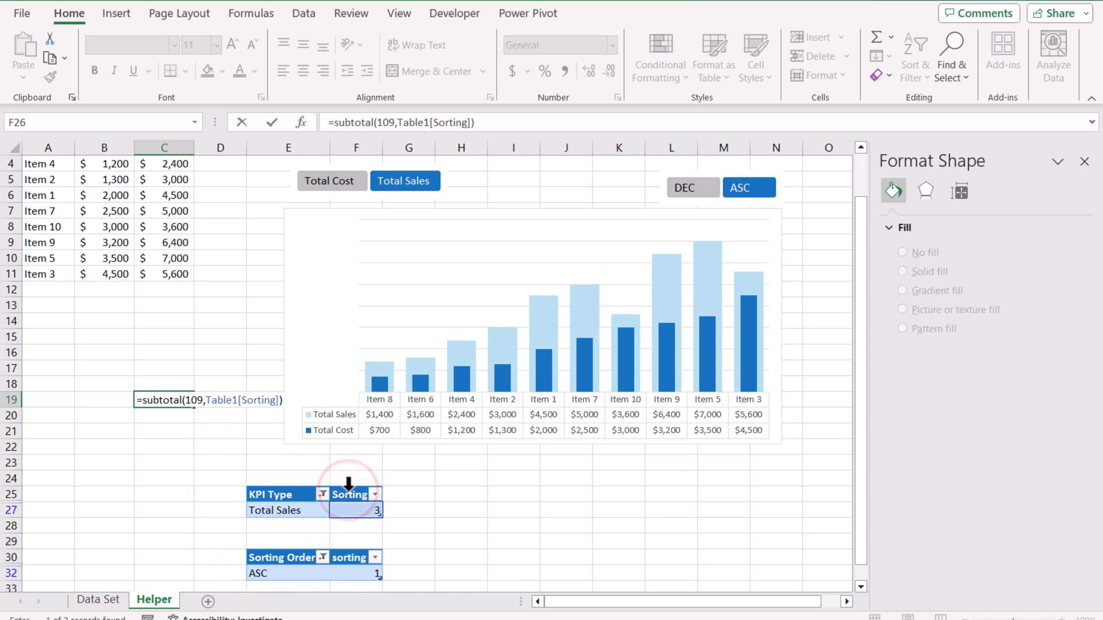
key(Return)
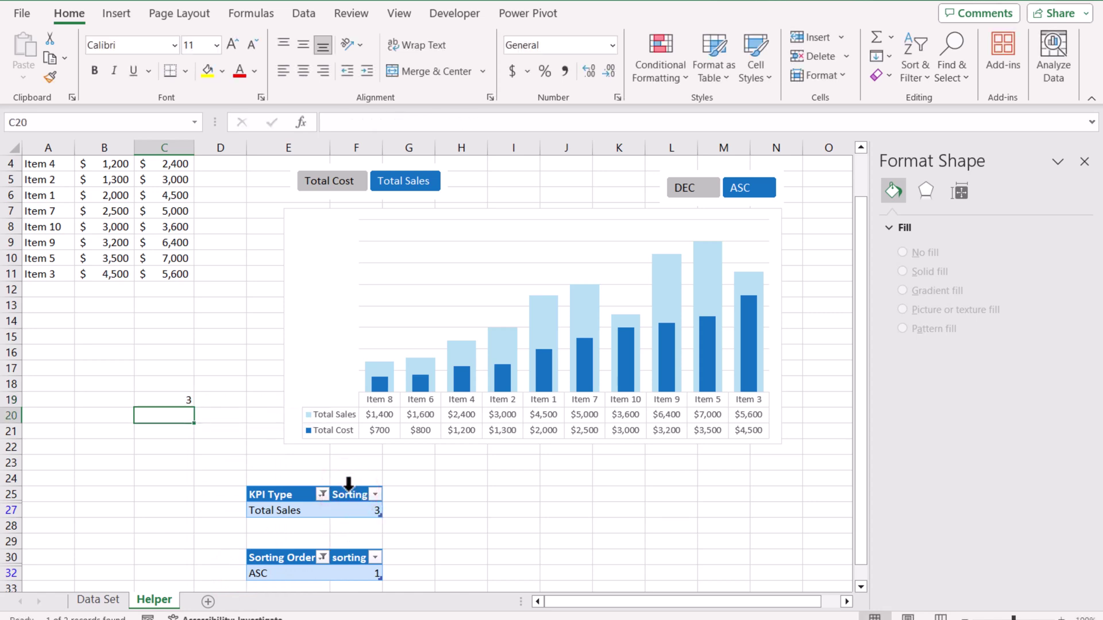
Confirm C19 shows 2 for Total Cost and 3 for Total Sales, then copy its SUBTOTAL text.
click(343, 185)
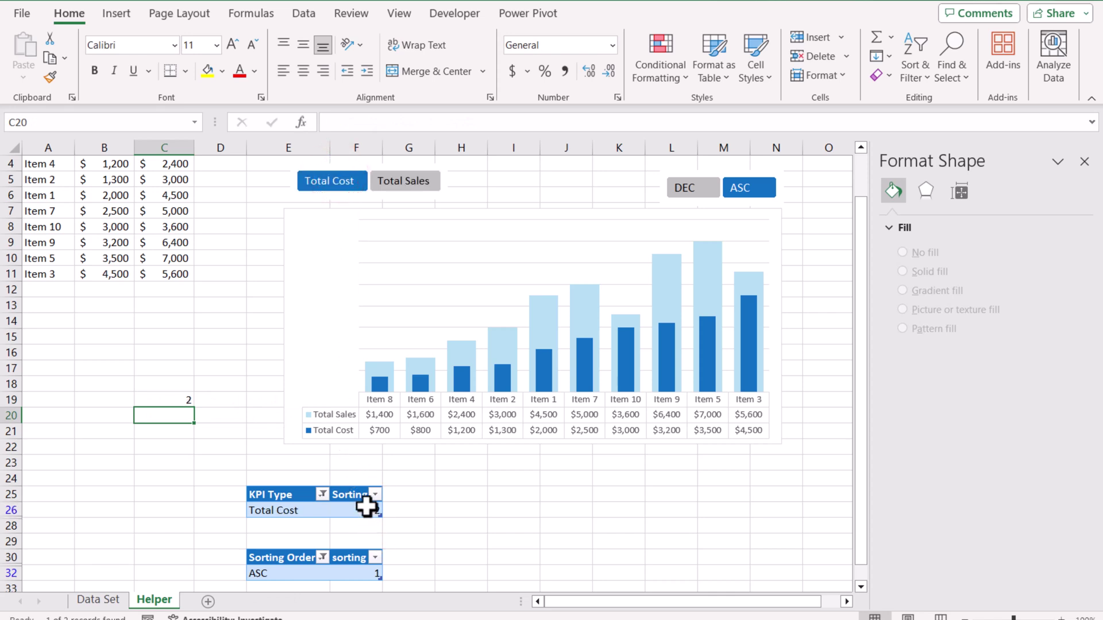
click(414, 188)
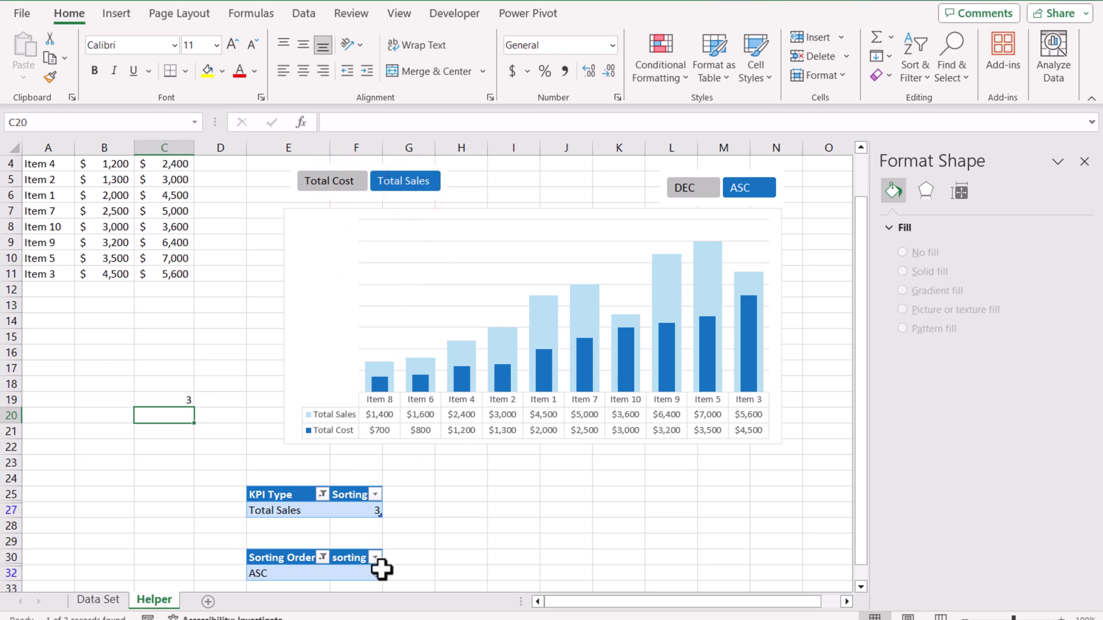
click(182, 398)
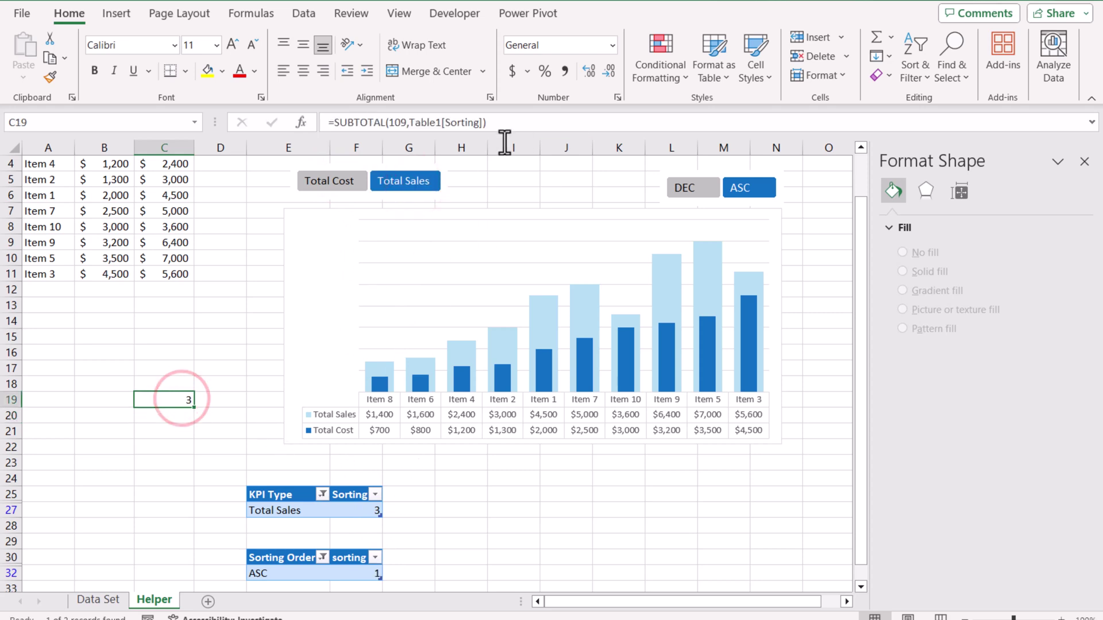
click(467, 122)
drag(505, 122, 338, 122)
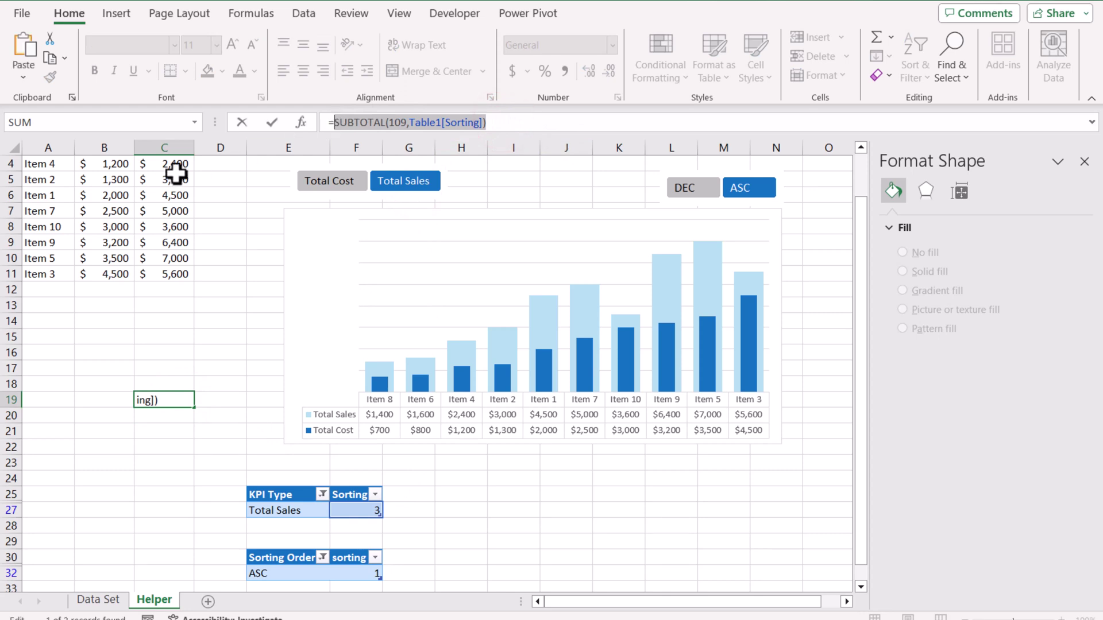
key(Escape)
Replace the sort index in Helper A2's SORT formula with SUBTOTAL(109,Table1[Sorting]).
scroll(48, 172, up, 1)
click(47, 178)
click(454, 123)
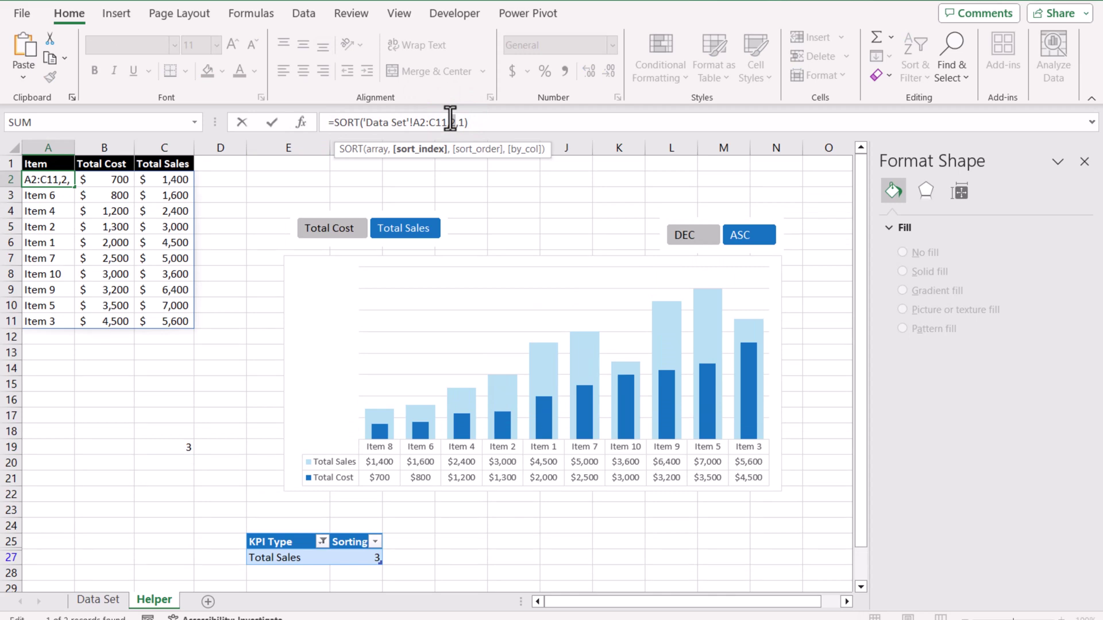
text(SUBTOTAL(109,Table1[Sorting]))
key(Return)
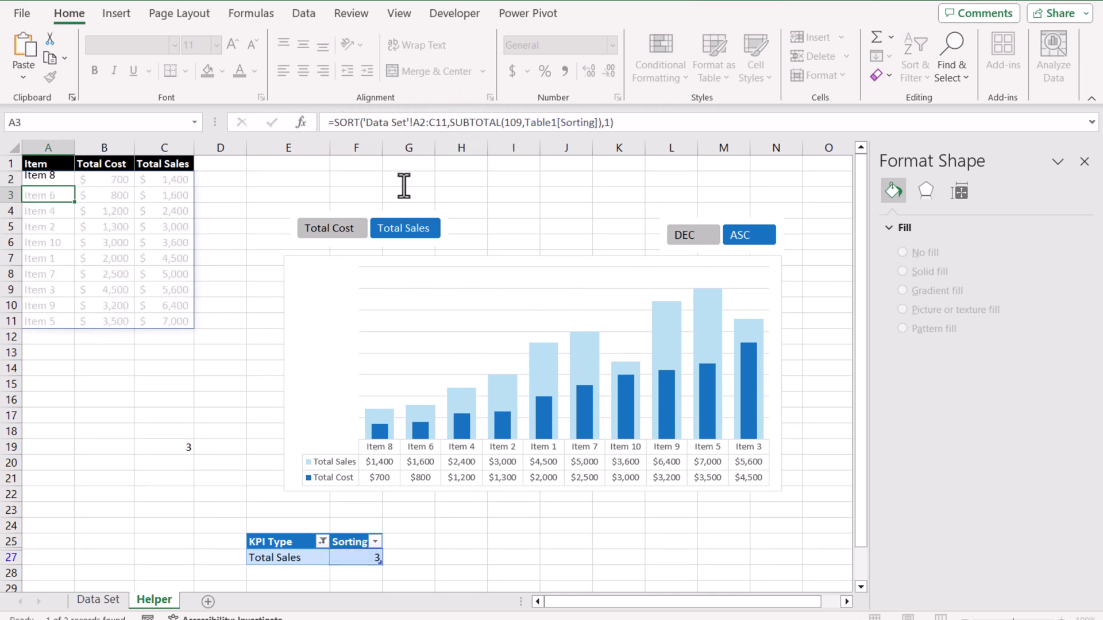
Check the chart re-sorts for Total Cost, then return the KPI slicer to Total Sales.
click(343, 227)
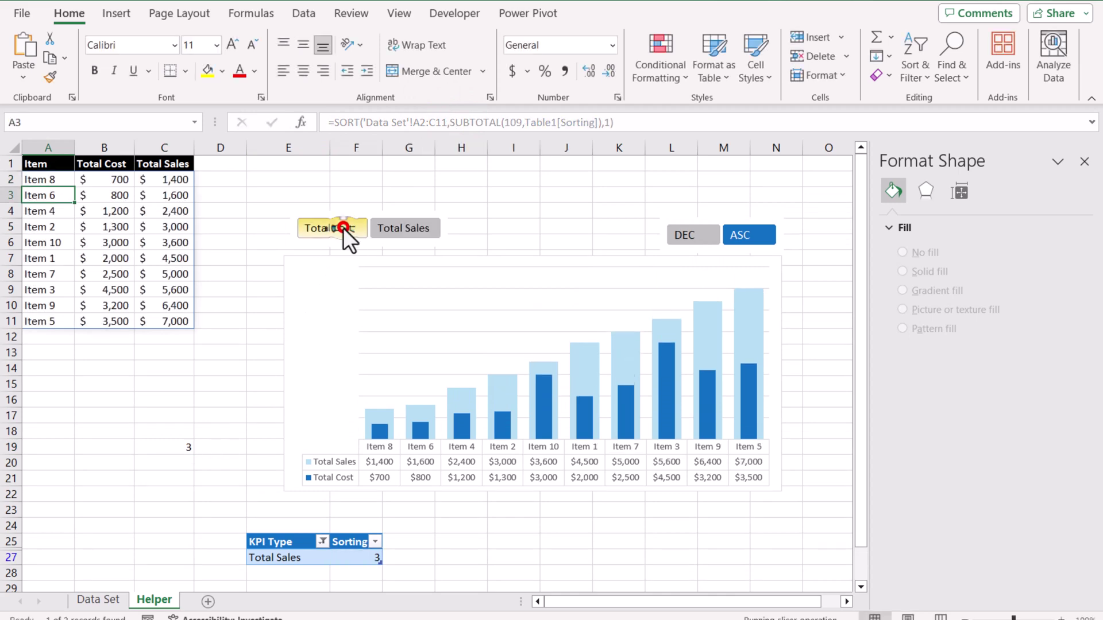
click(389, 227)
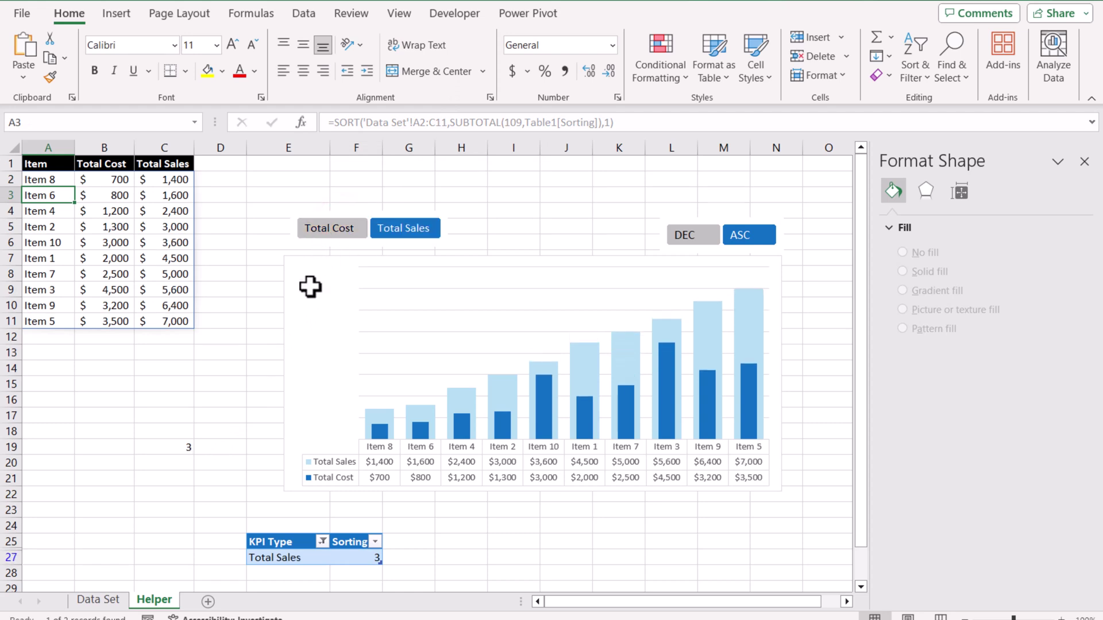
click(163, 447)
scroll(232, 369, down, 2)
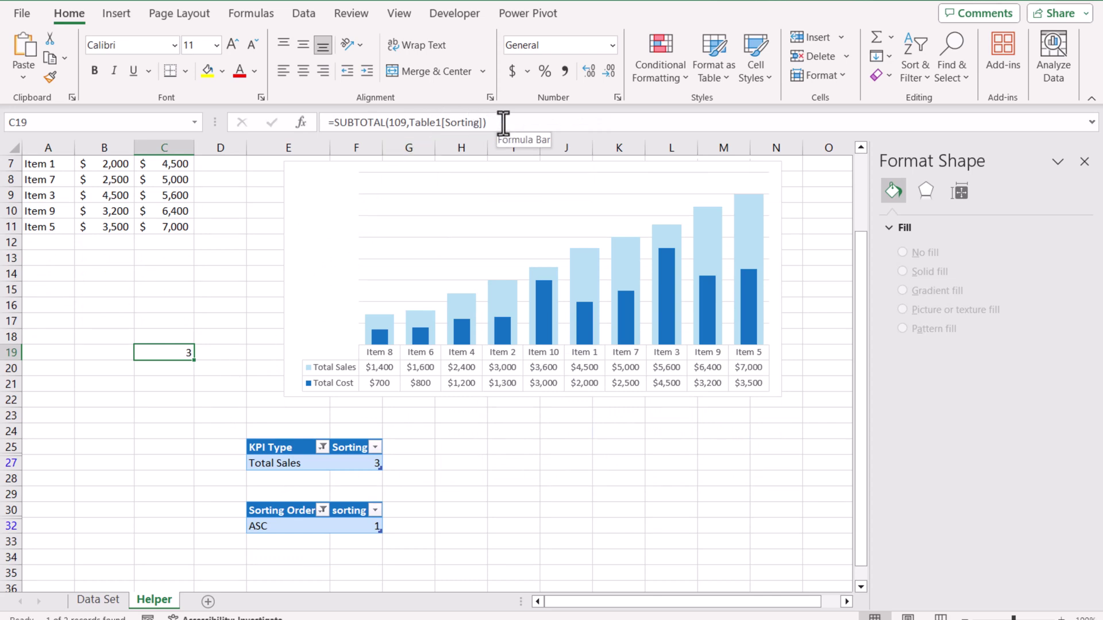
Change C19's formula to =SUBTOTAL(109,Table2[sorting]).
drag(503, 123, 410, 131)
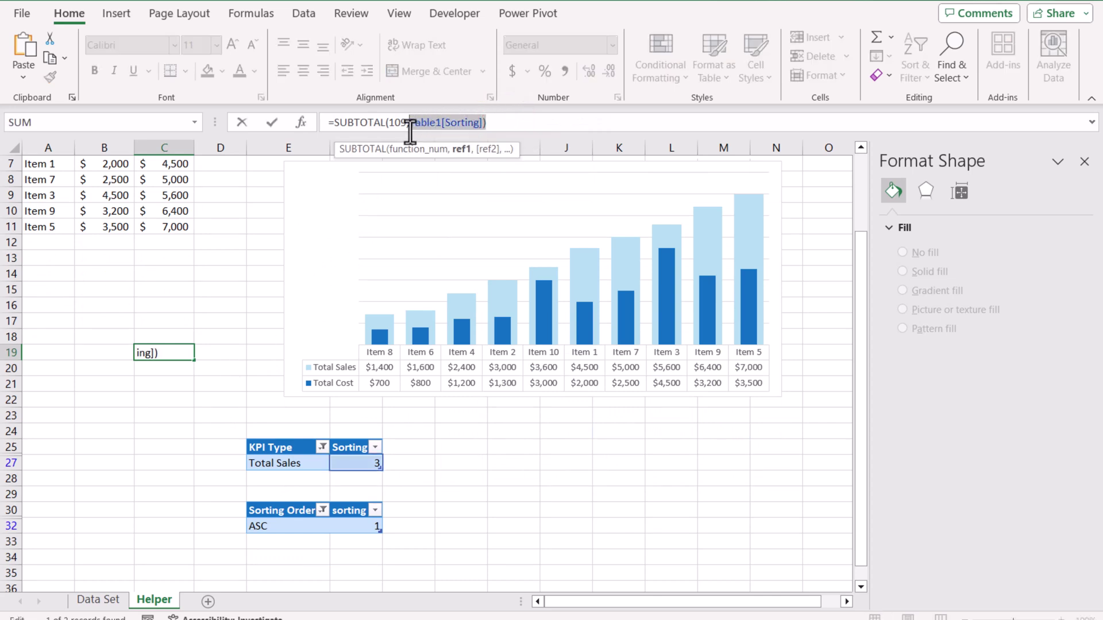
key(Delete)
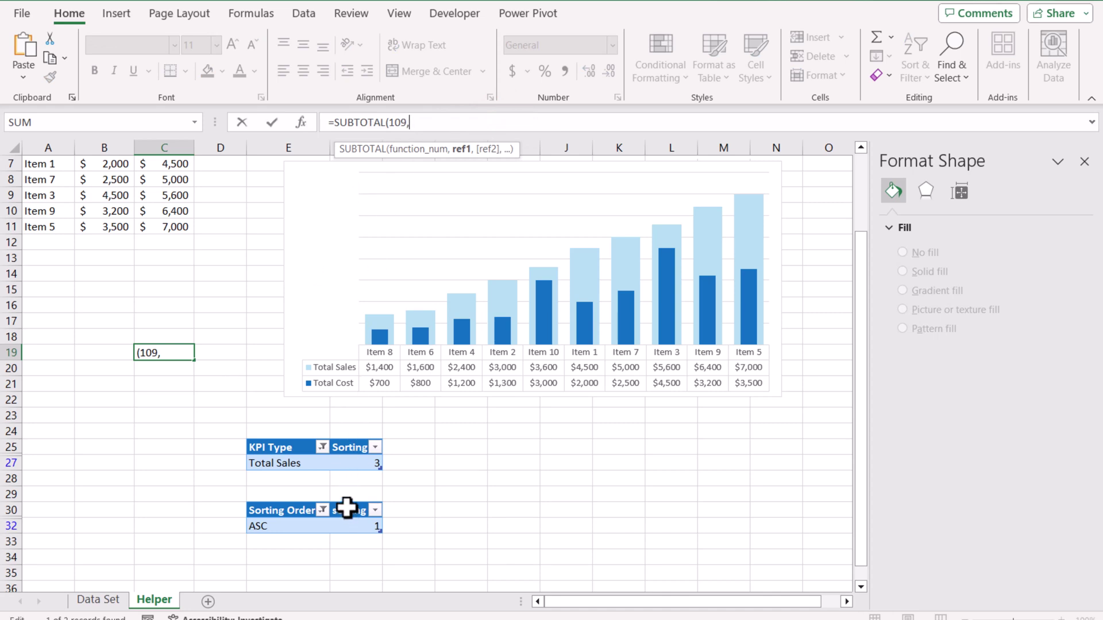
click(348, 501)
text())
key(Return)
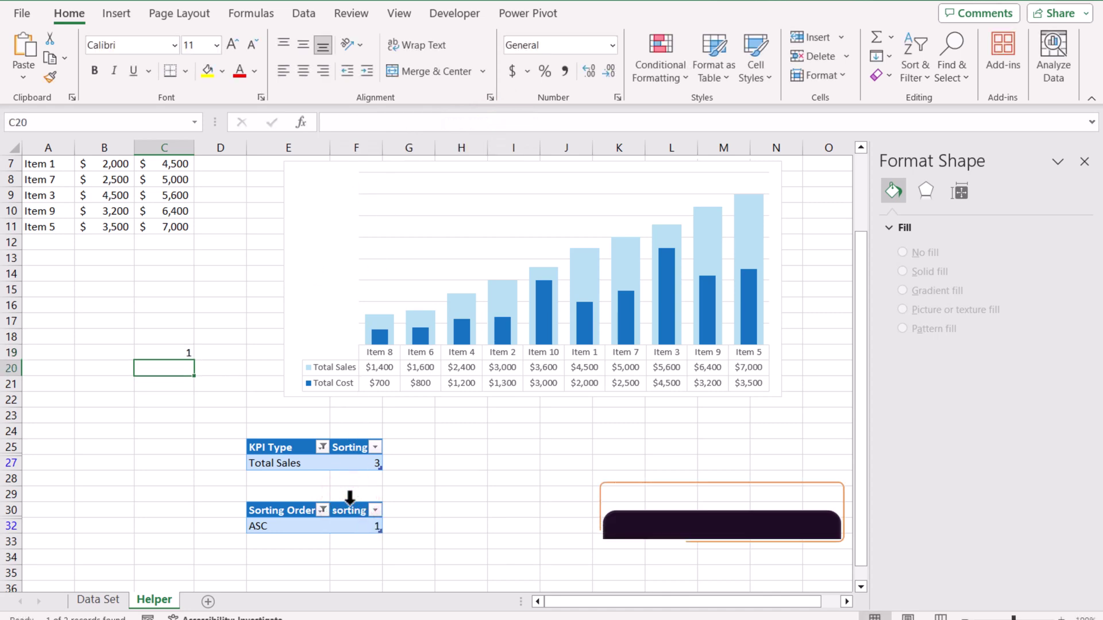
Choose DEC so C19 returns -1, and copy its SUBTOTAL expression.
scroll(320, 484, up, 2)
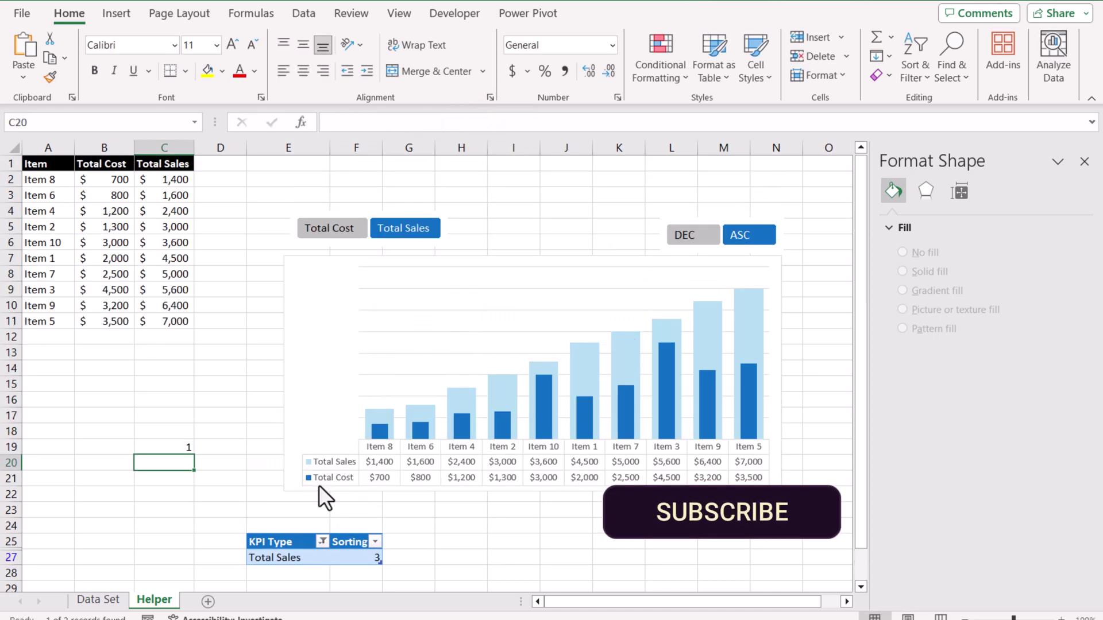
click(691, 237)
key(Up)
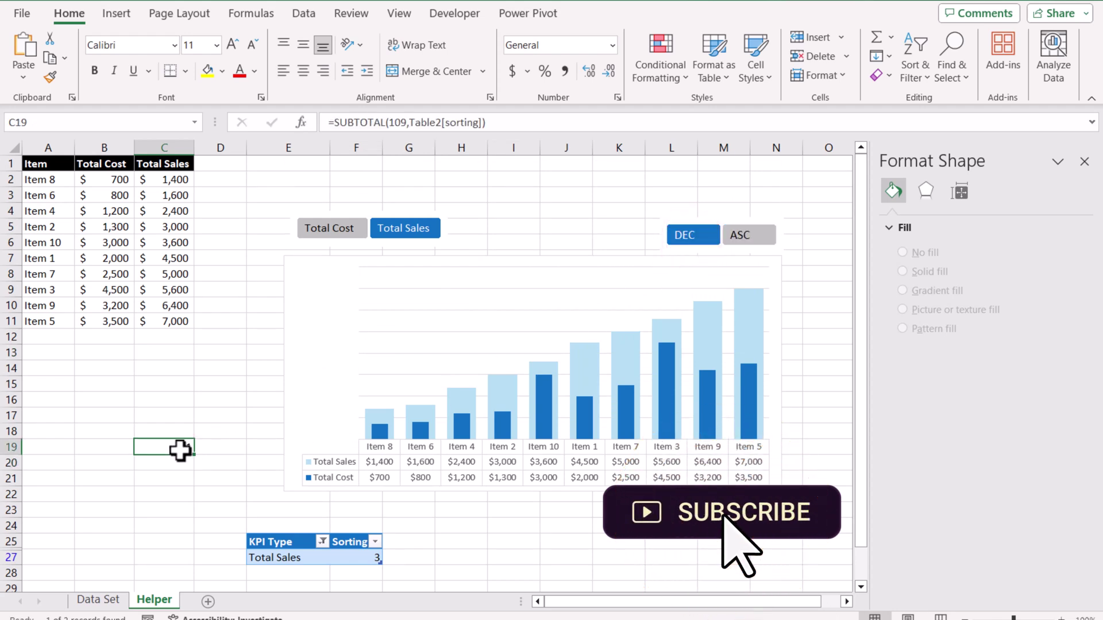
drag(499, 122, 336, 123)
key(ctrl+c)
key(Escape)
click(164, 179)
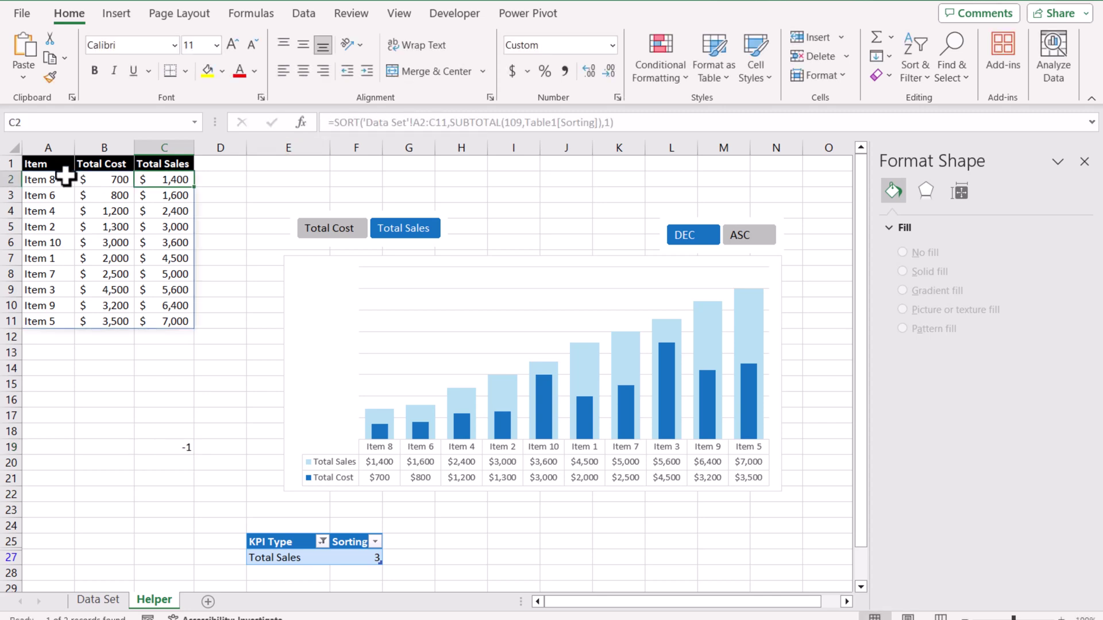
Add SUBTOTAL(109,Table2[sorting]) as the third argument of A2's SORT formula.
click(57, 181)
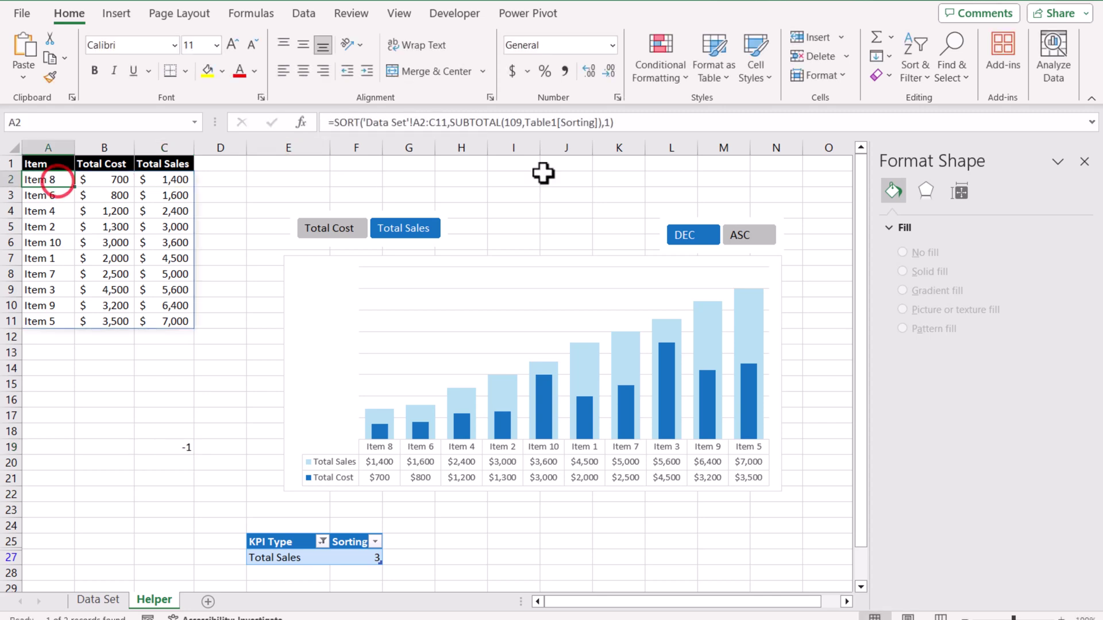
click(608, 122)
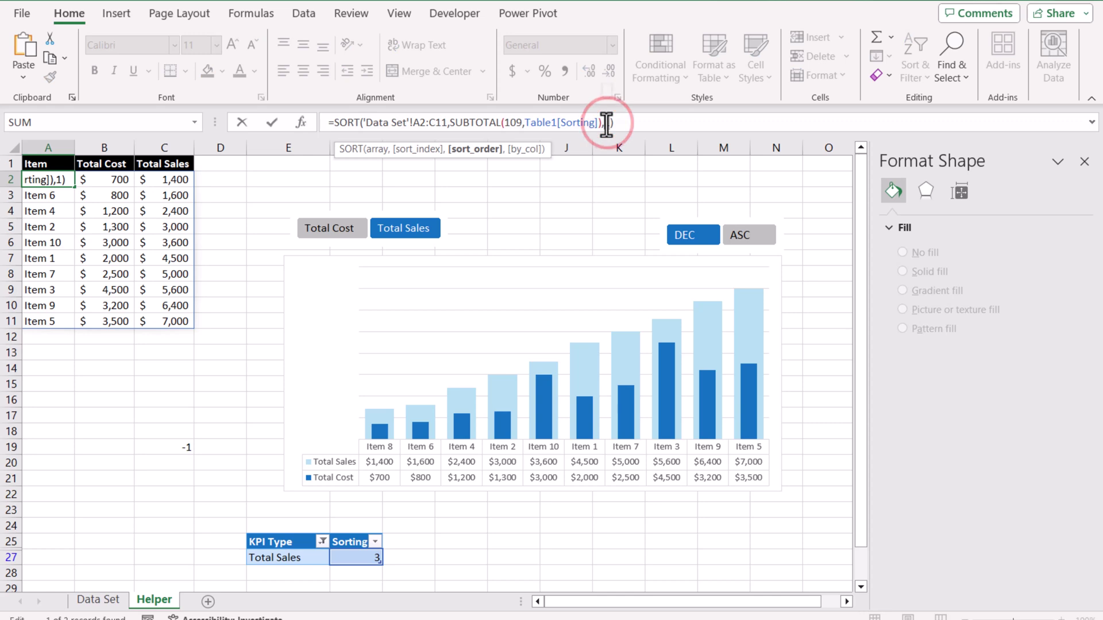
key(ctrl+v)
key(Return)
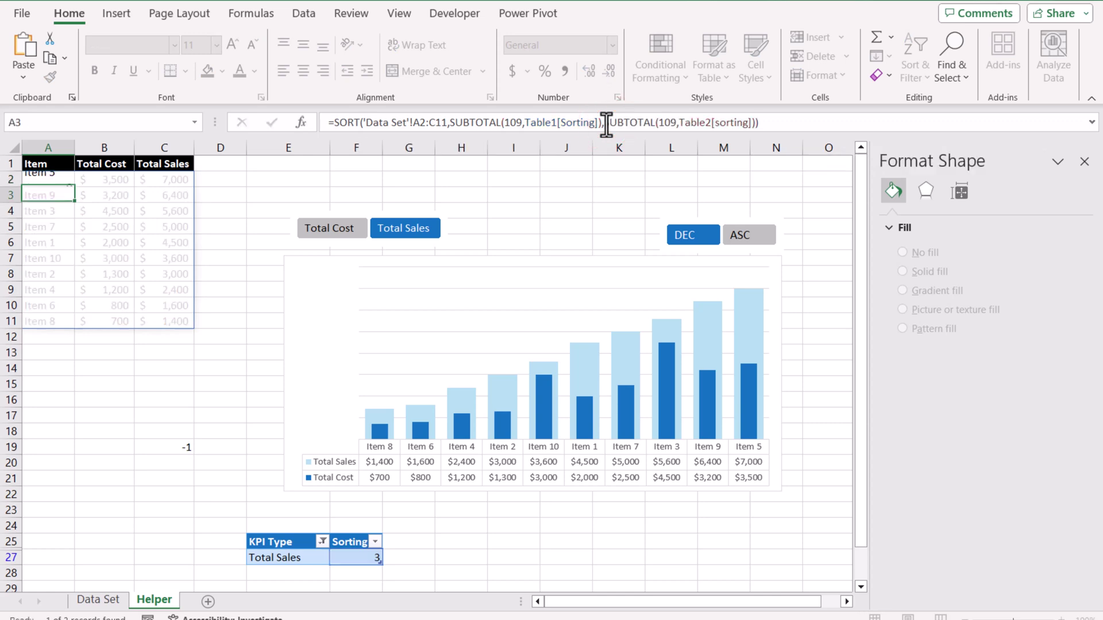
Test ASC and DEC, leaving the chart sorted by Total Cost descending.
click(741, 243)
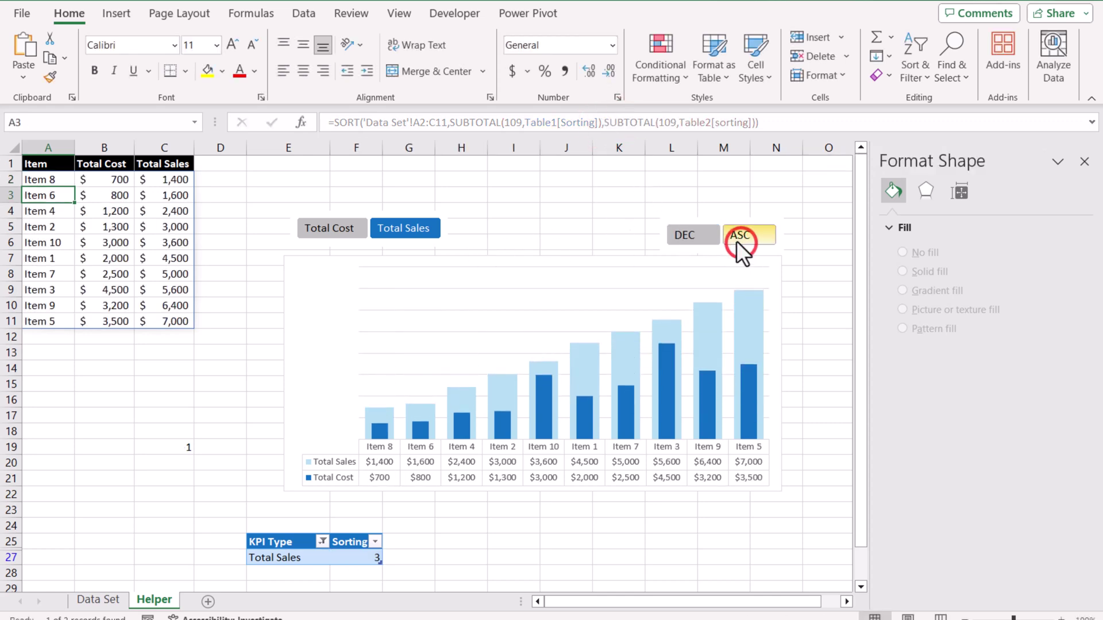
click(701, 237)
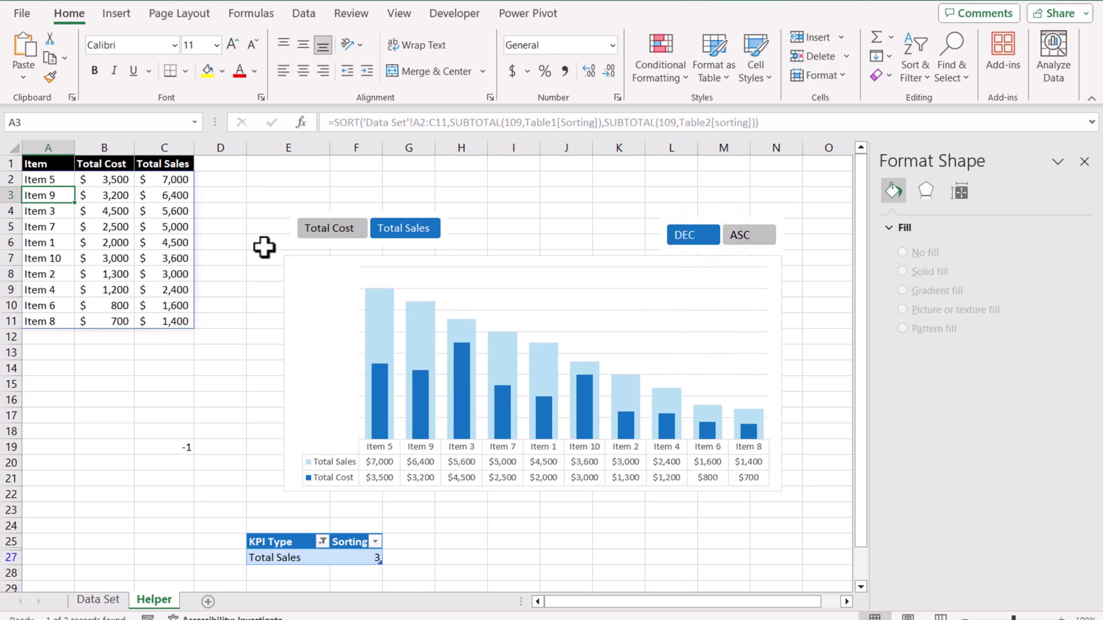
click(315, 230)
click(281, 231)
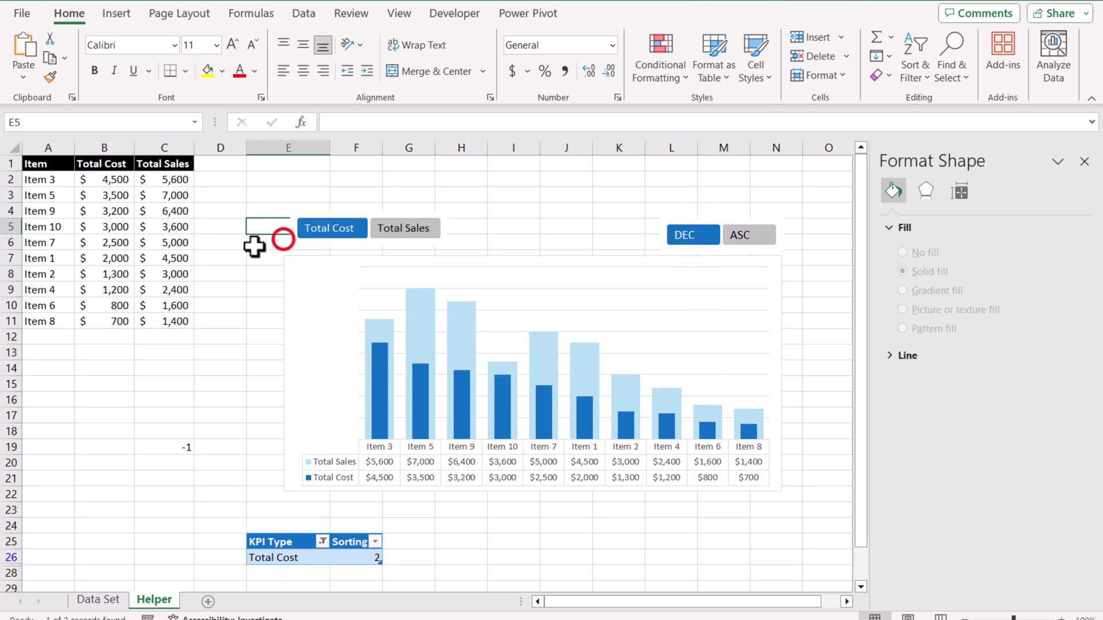
Copy the chart and both slicers to the Data Set sheet, placed beside the data table.
click(302, 259)
click(344, 212)
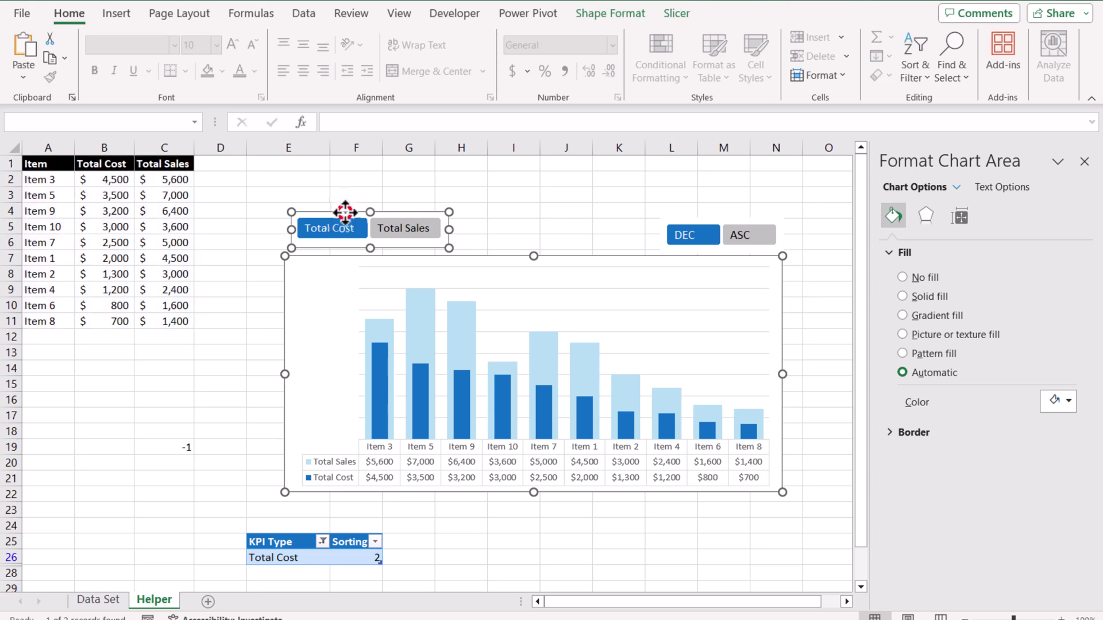
ctrl+click(713, 218)
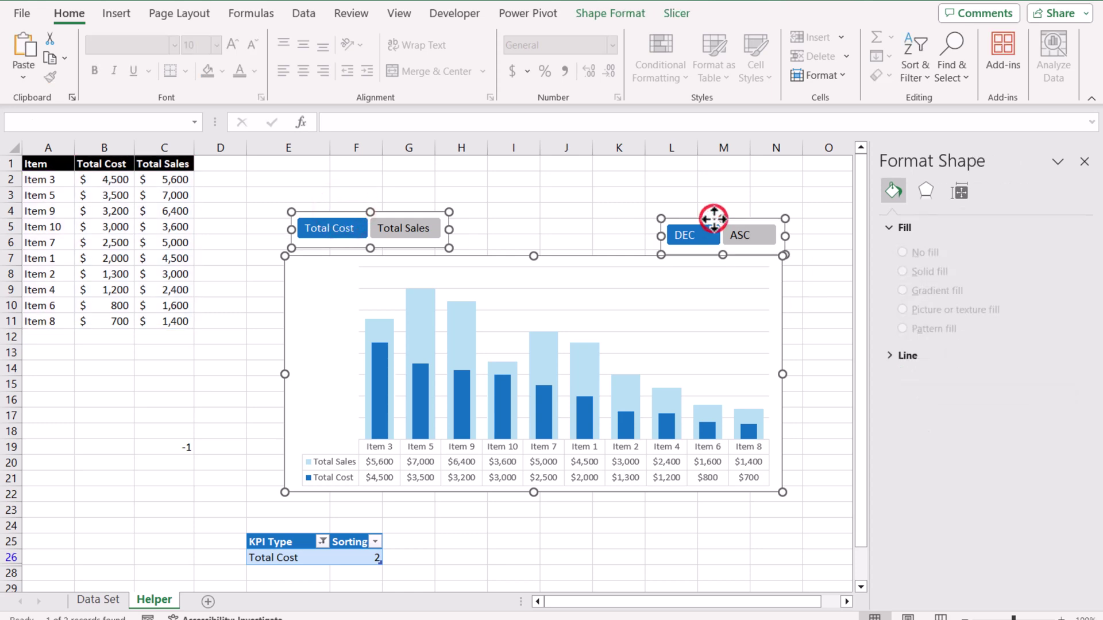
click(96, 600)
key(ctrl+v)
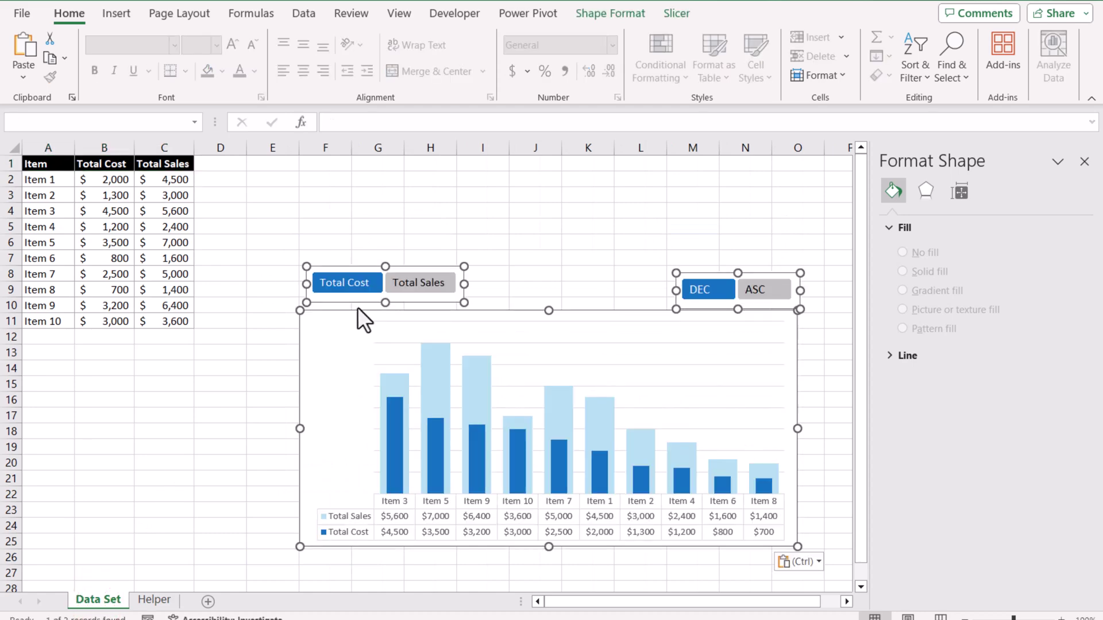
drag(338, 310, 291, 226)
Turn off gridlines on the Data Set sheet.
click(480, 179)
click(406, 13)
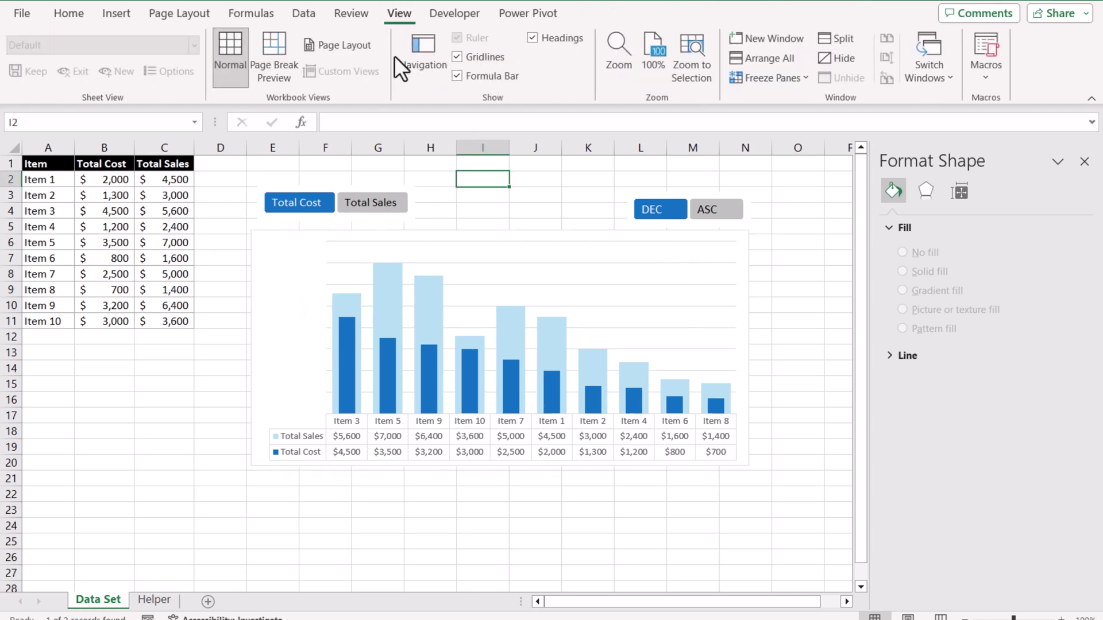
click(458, 57)
click(370, 190)
click(452, 184)
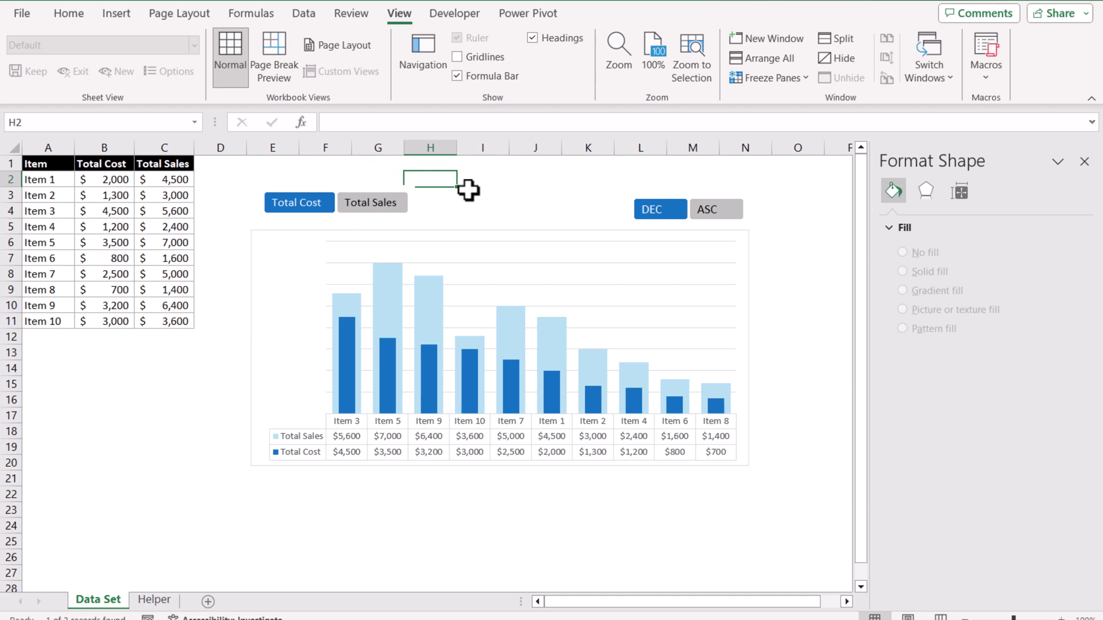
Draw a text box over the chart's left side and set its outline to No Outline.
click(470, 202)
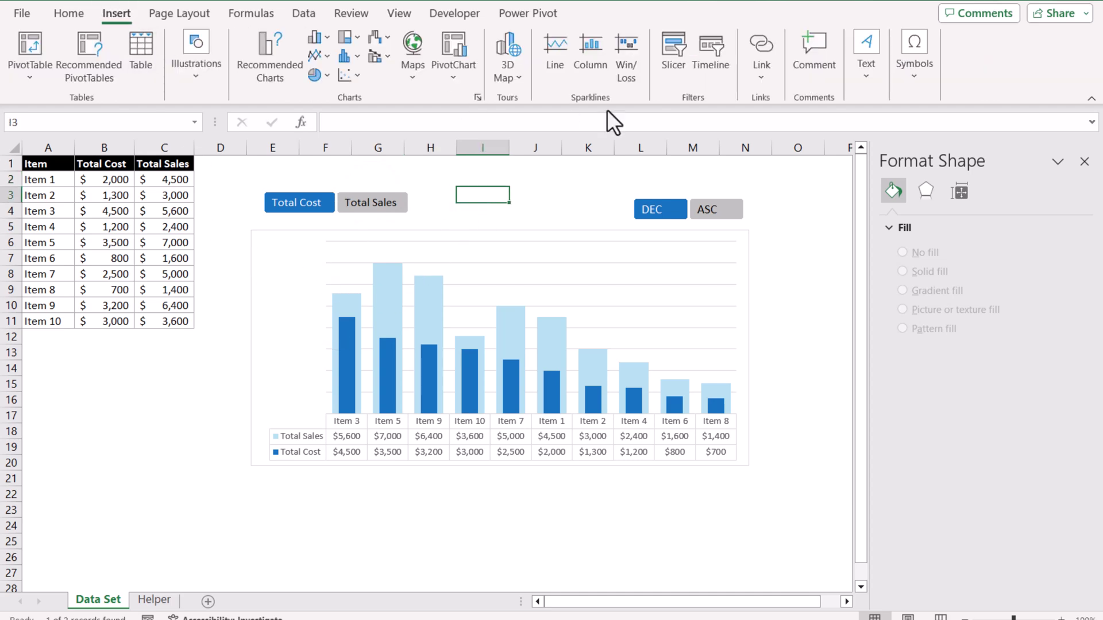
click(860, 84)
click(865, 131)
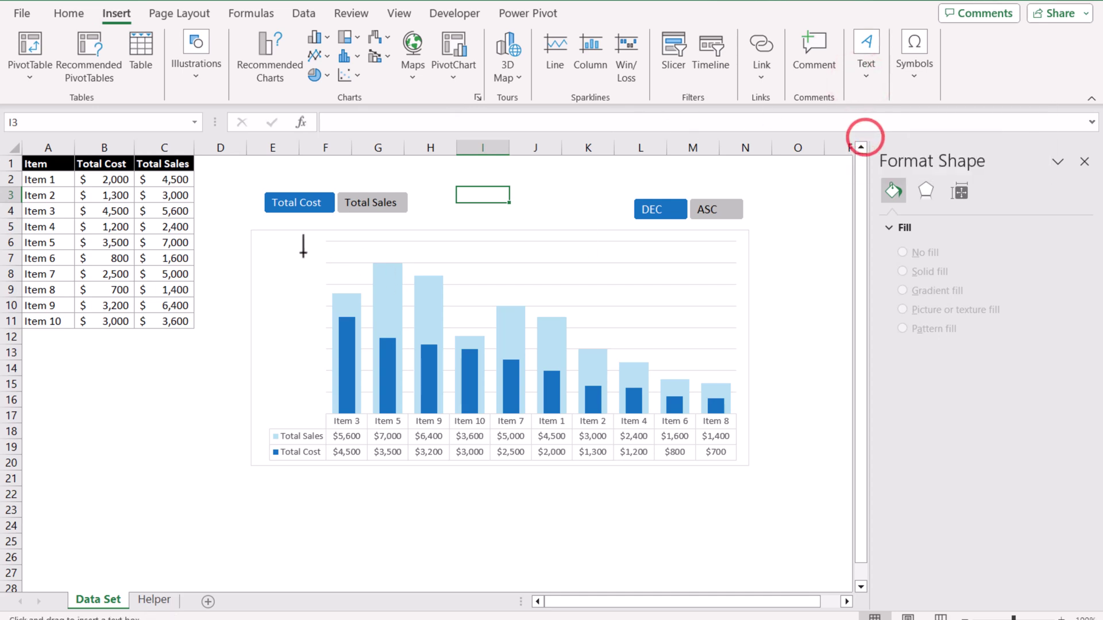
mouse_move(265, 254)
mouse_down()
mouse_move(307, 421)
mouse_move(322, 406)
mouse_up()
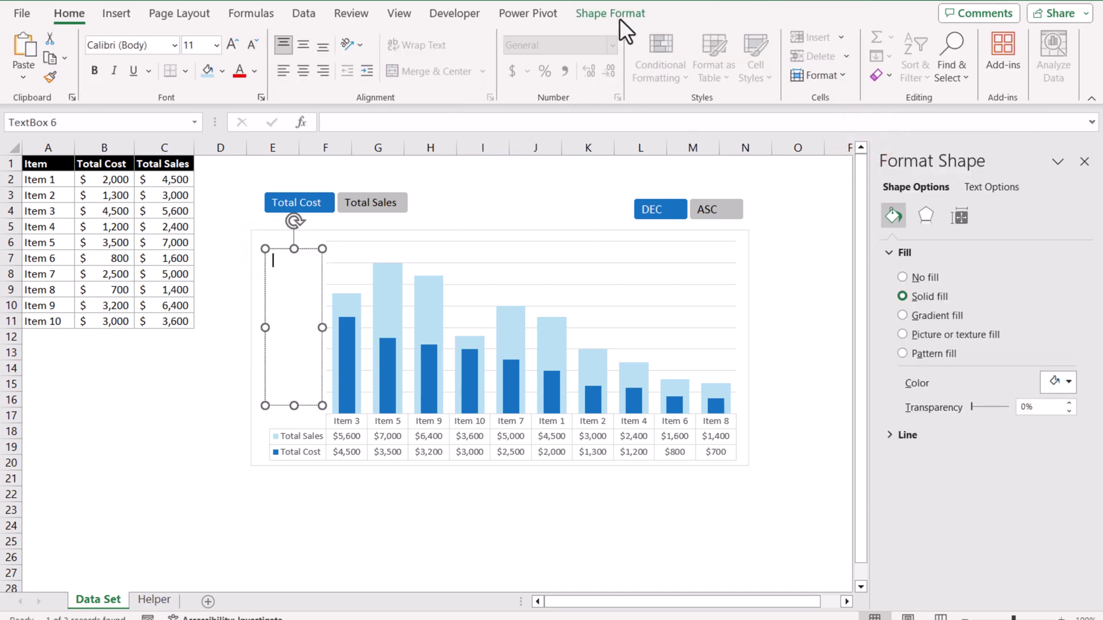
click(622, 9)
click(437, 62)
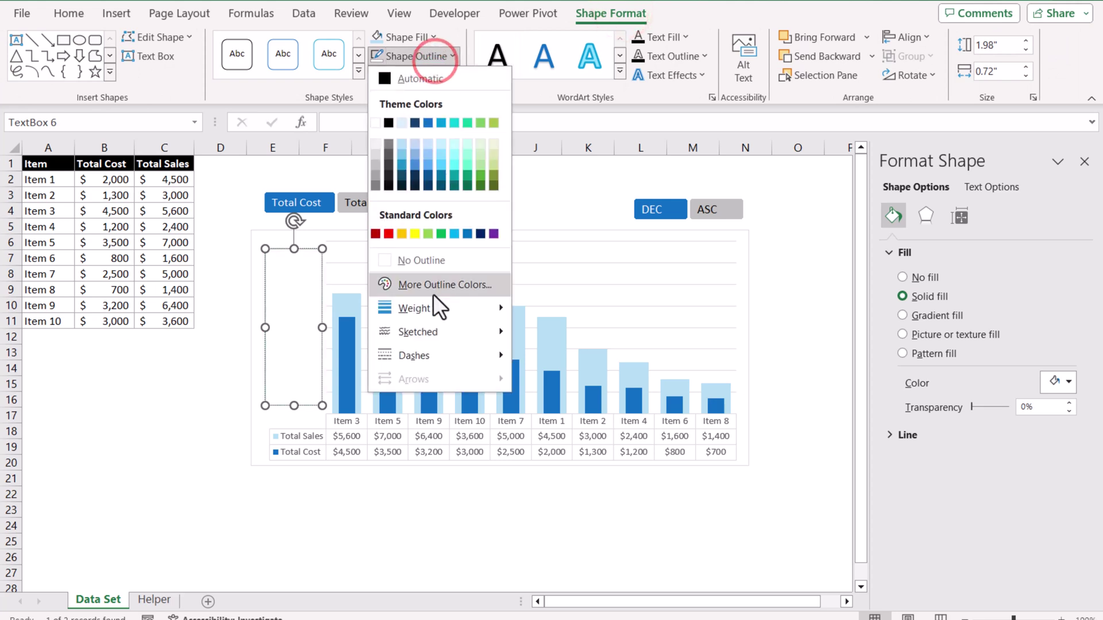
click(427, 264)
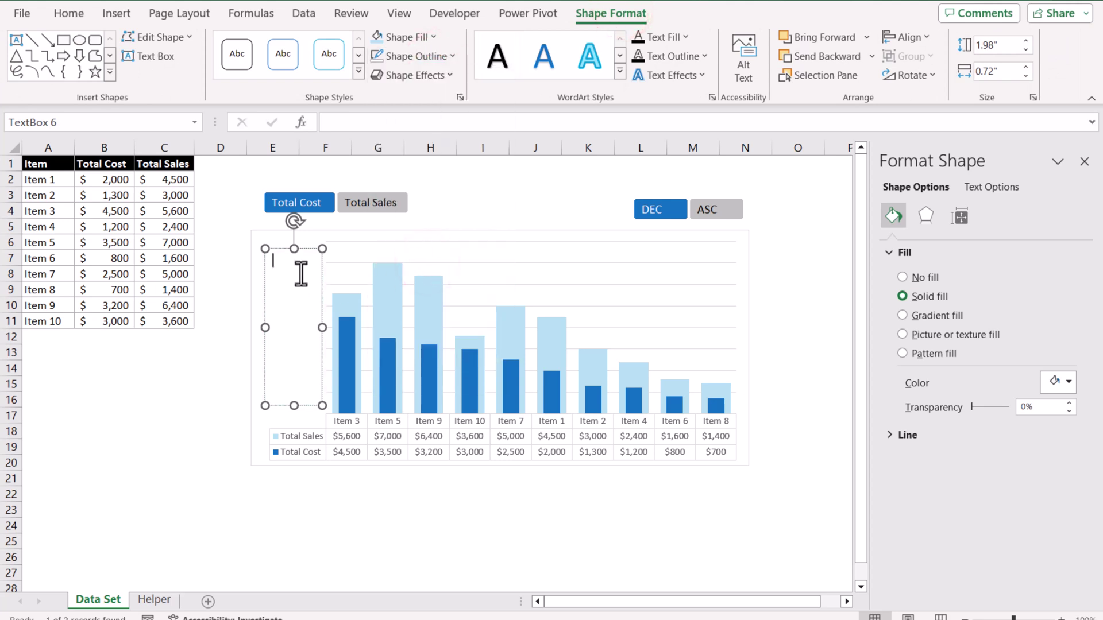
Hide the Helper sheet from its tab's right-click menu.
click(220, 305)
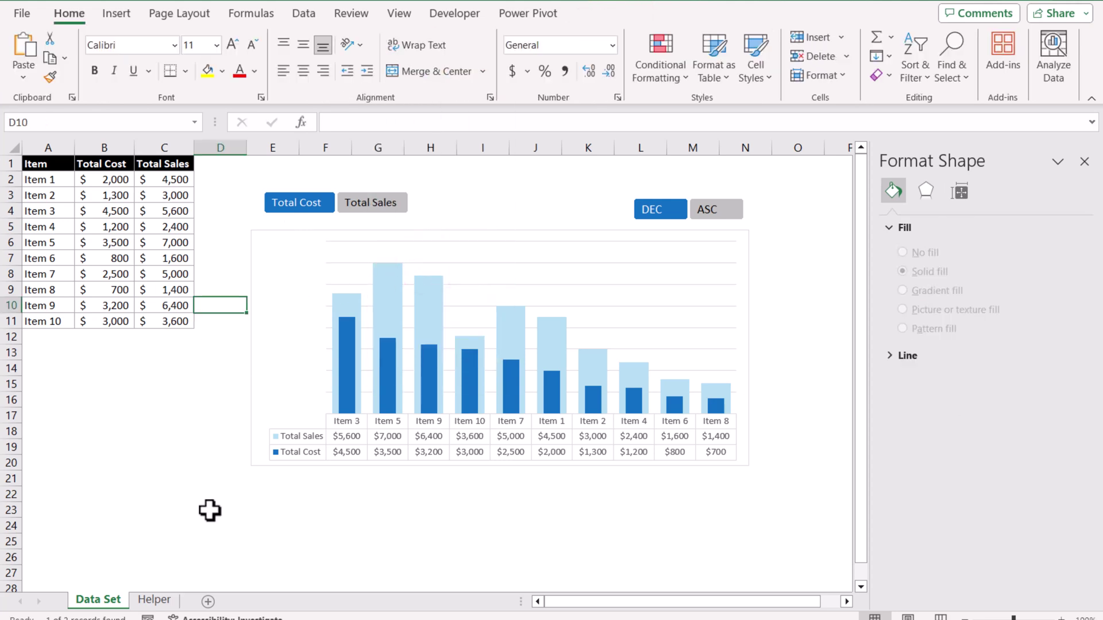
right_click(154, 599)
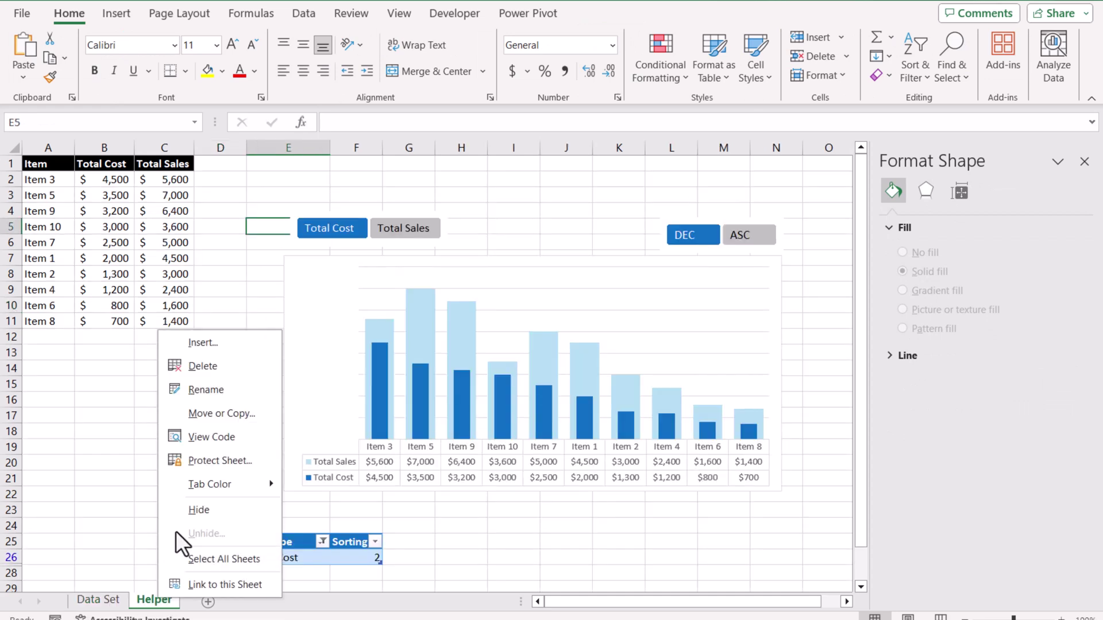
click(186, 510)
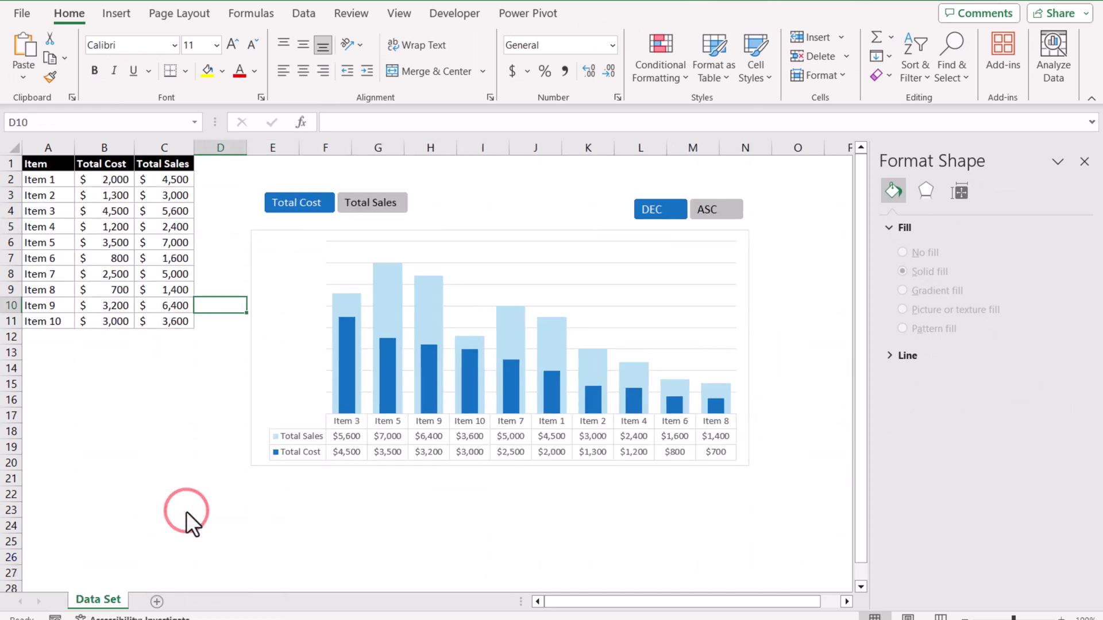